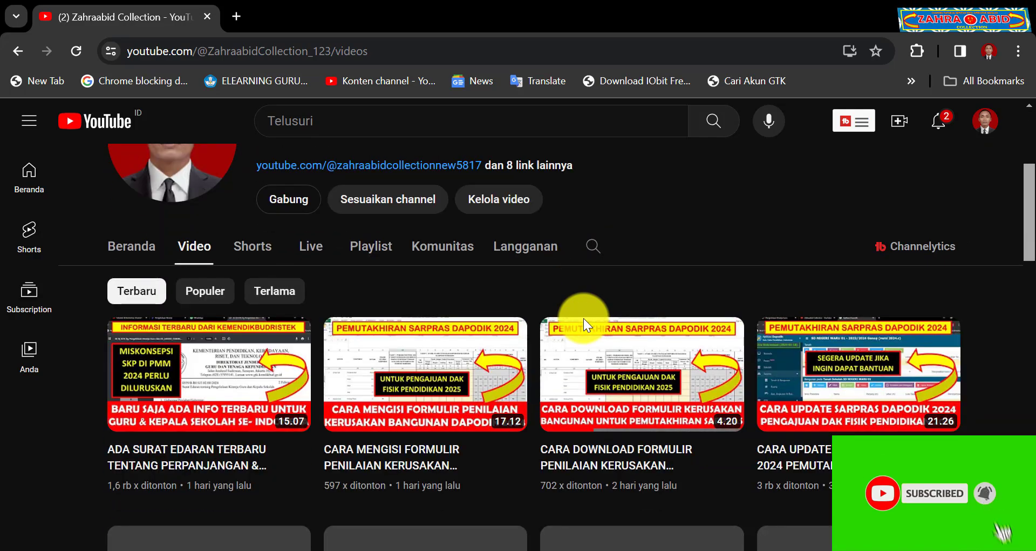
{"action": "scroll", "coordinate": [584, 318], "scroll_direction": "up", "scroll_amount": 5}
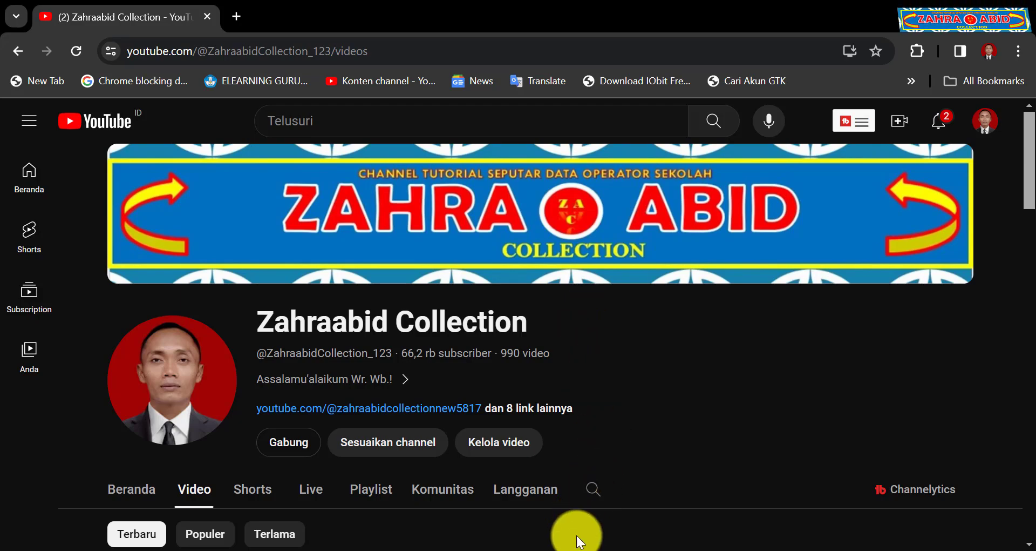
{"action": "left_click", "coordinate": [577, 550]}
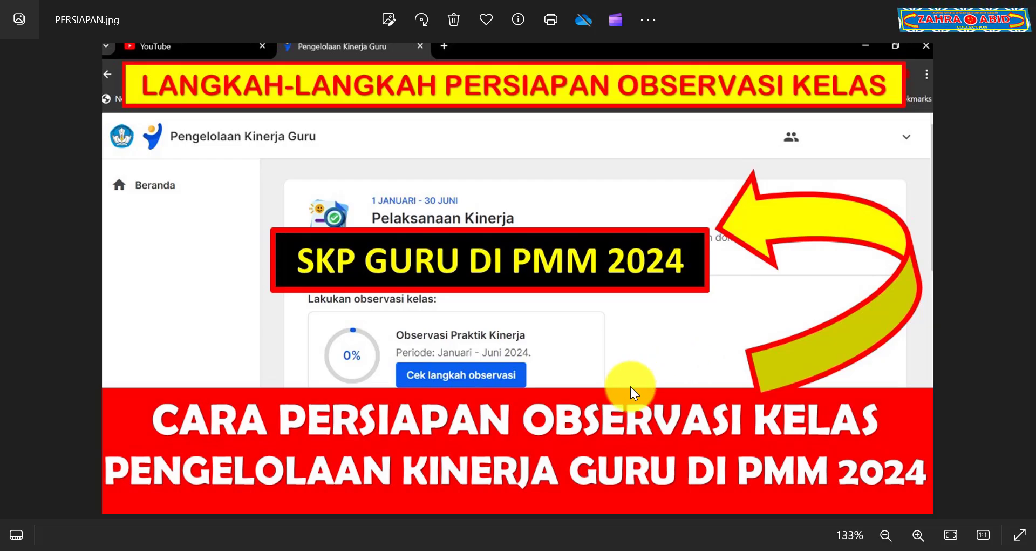
{"action": "left_click", "coordinate": [456, 550]}
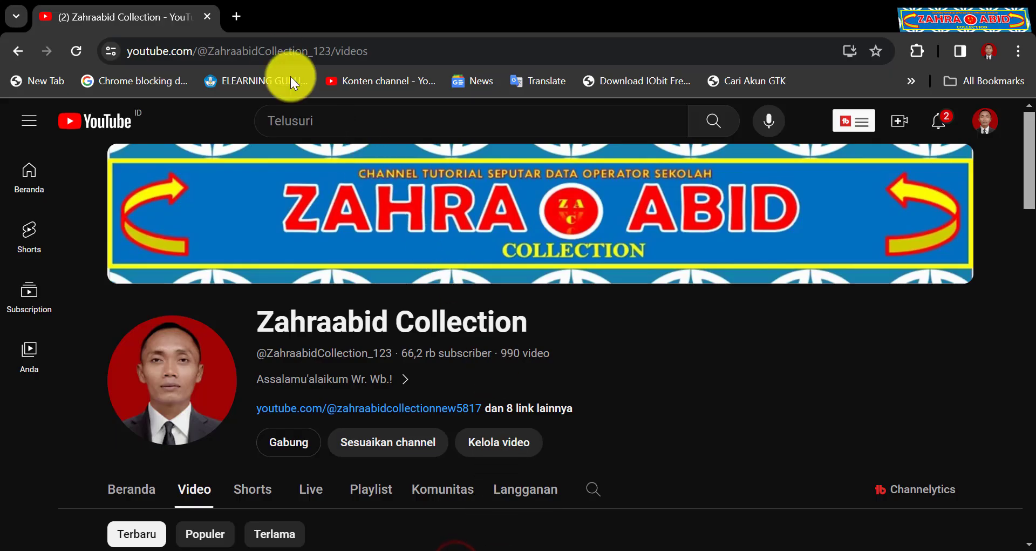
Find the Merdeka Mengajar site by searching "pmm merdeka mengajar" in a new browser tab and open its Pengelolaan Kinerja section.
{"action": "left_click", "coordinate": [236, 17]}
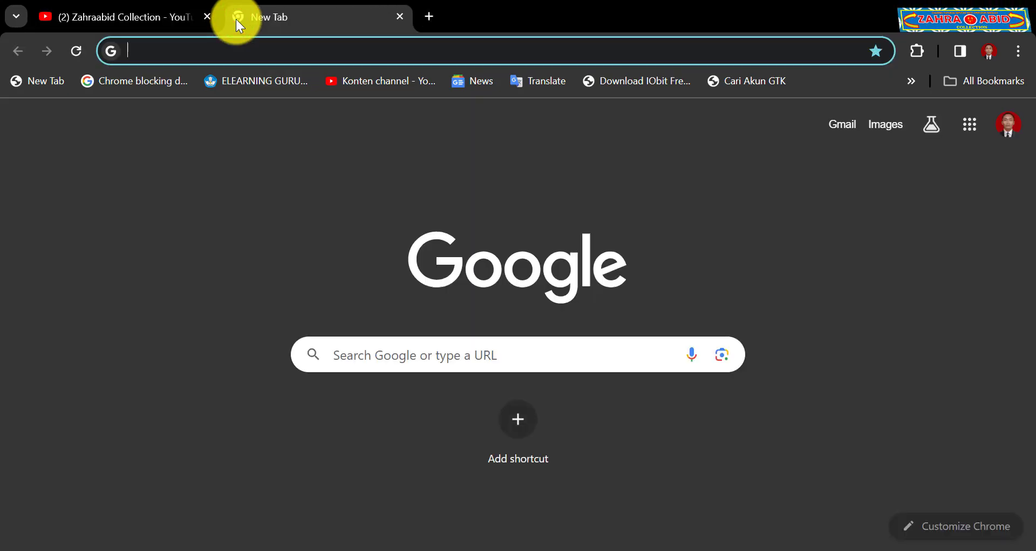
{"action": "type", "text": "pmm merdeka mengajar"}
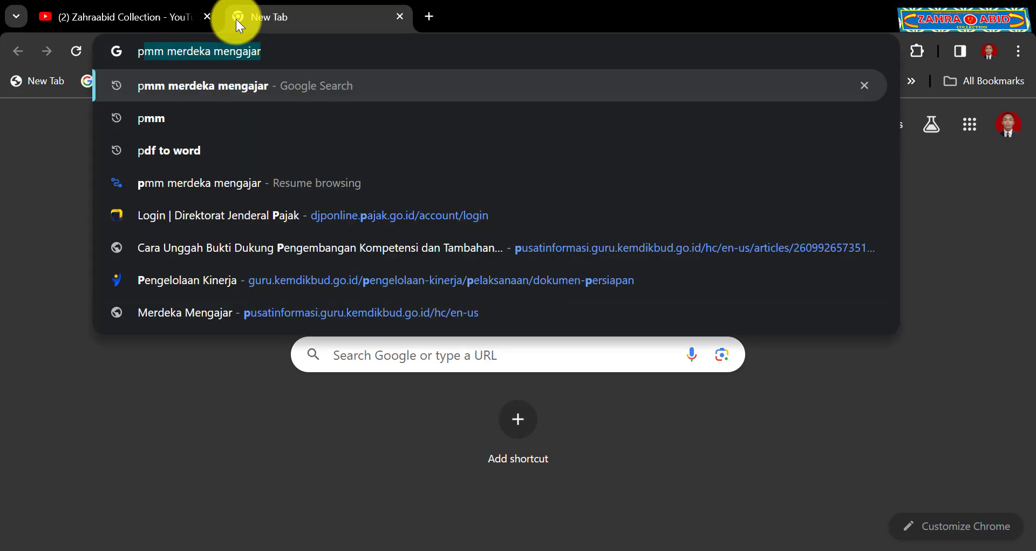
{"action": "key", "text": "Return"}
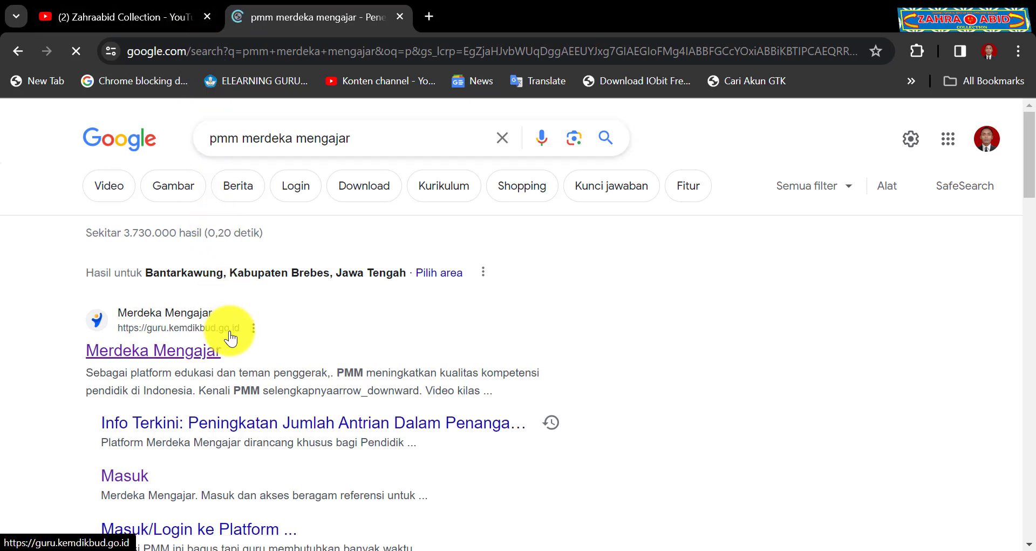
{"action": "left_click", "coordinate": [154, 352]}
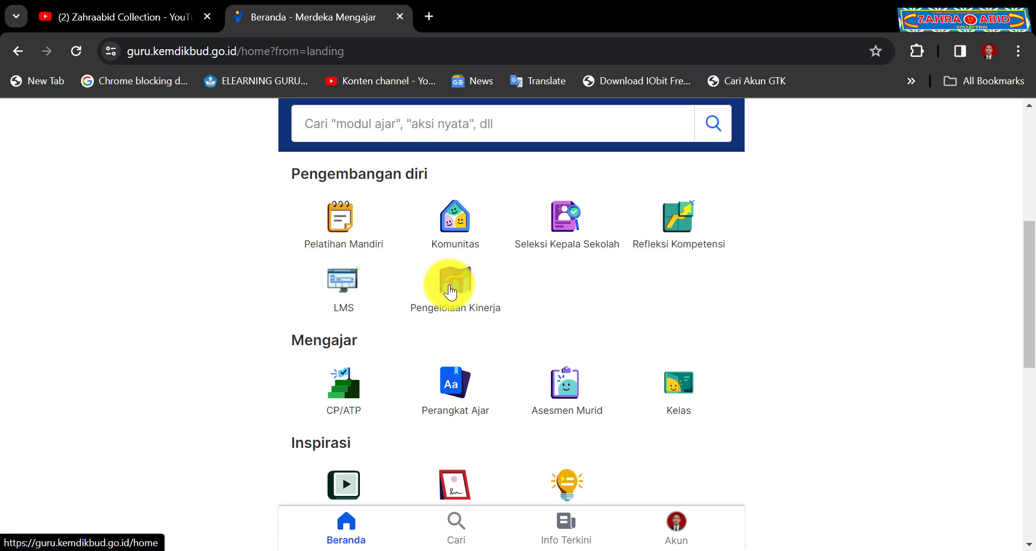
{"action": "left_click", "coordinate": [458, 289]}
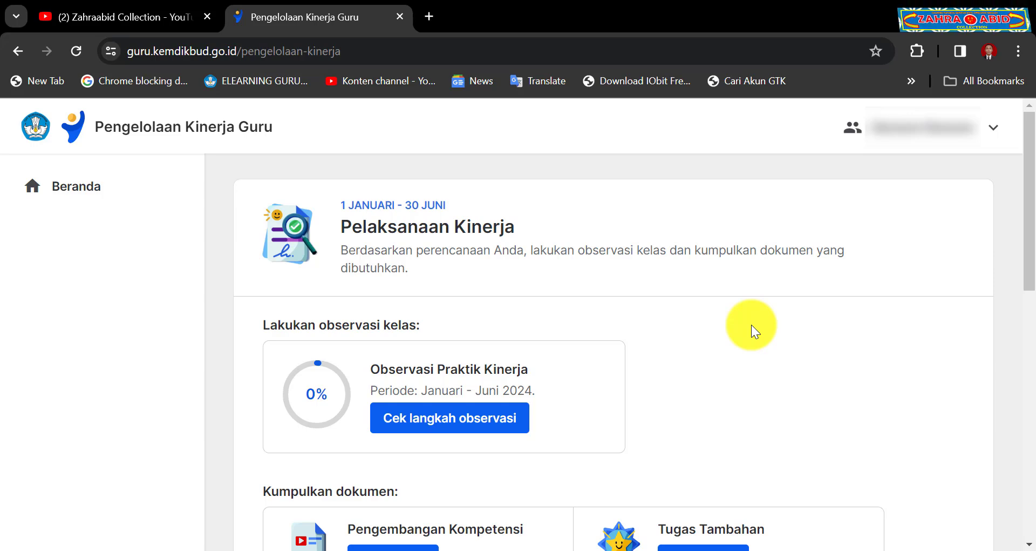
Review the monthly Alur Pengelolaan Kinerja and compare it with the timeline slide in the KOORDINASI PENGELOLAAN KINERJA PowerPoint presentation.
{"action": "scroll", "coordinate": [751, 325], "scroll_direction": "down", "scroll_amount": 5}
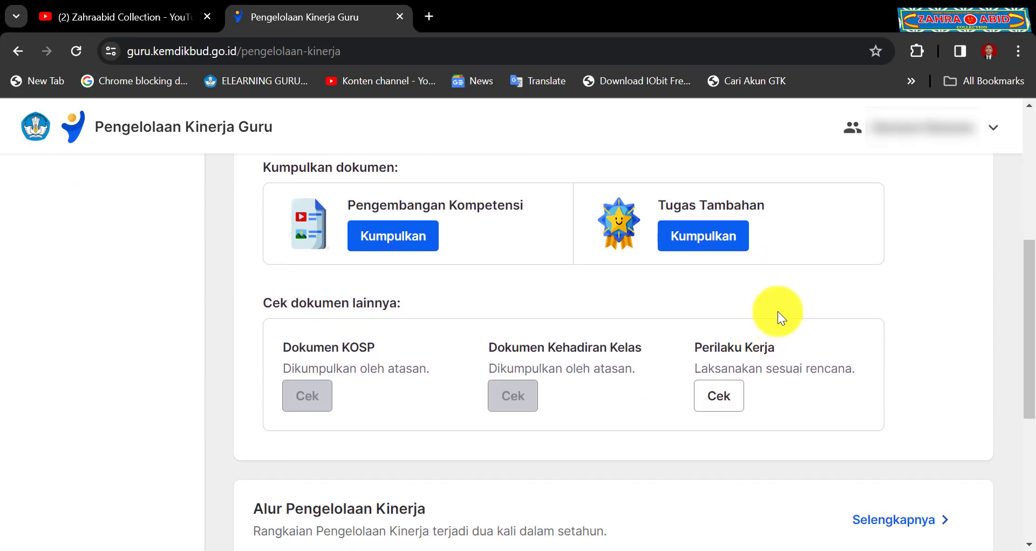
{"action": "scroll", "coordinate": [778, 317], "scroll_direction": "down", "scroll_amount": 4}
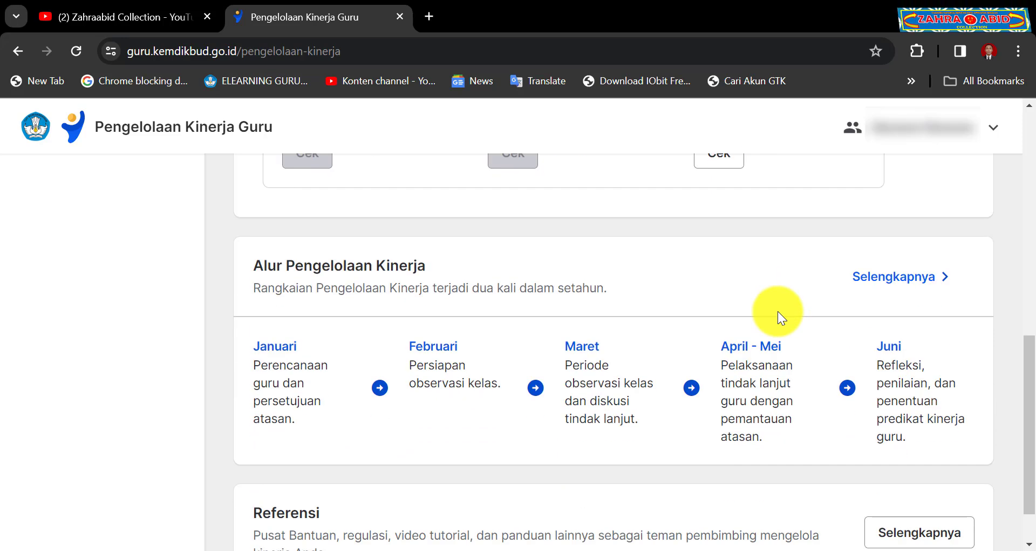
{"action": "scroll", "coordinate": [778, 311], "scroll_direction": "down", "scroll_amount": 1}
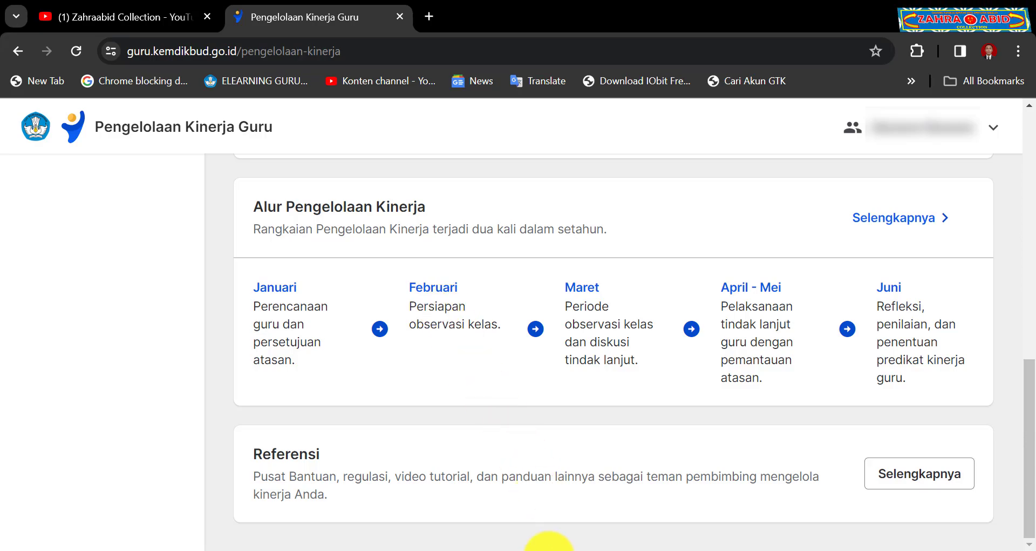
{"action": "left_click", "coordinate": [538, 550]}
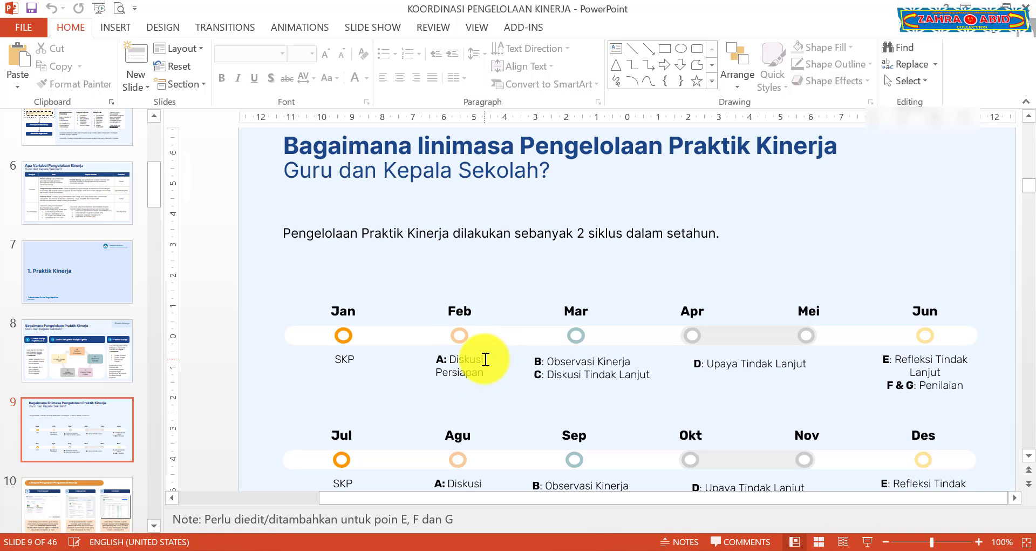
{"action": "left_click", "coordinate": [456, 546]}
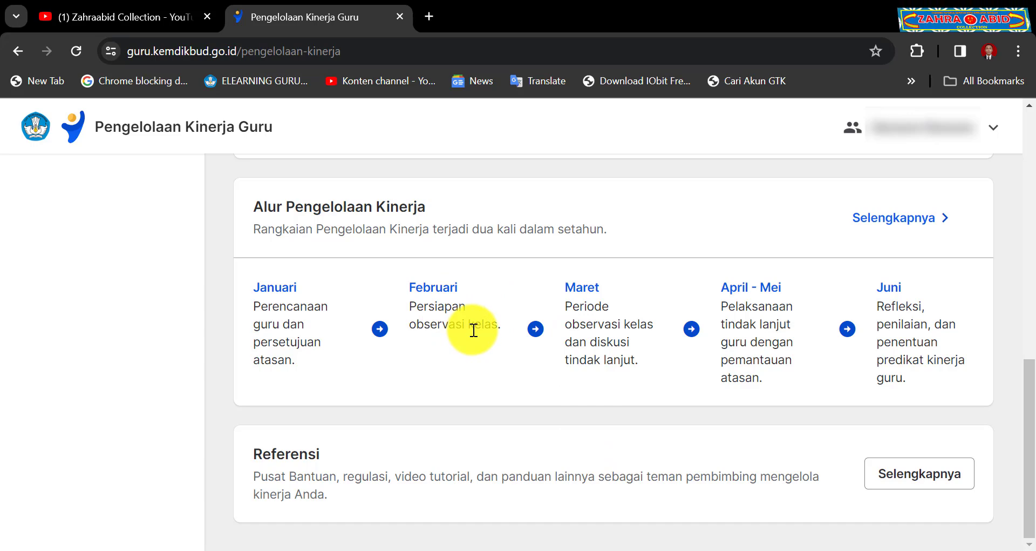
Open the observation steps for Observasi Praktik Kinerja under Pelaksanaan Kinerja.
{"action": "scroll", "coordinate": [473, 328], "scroll_direction": "up", "scroll_amount": 6}
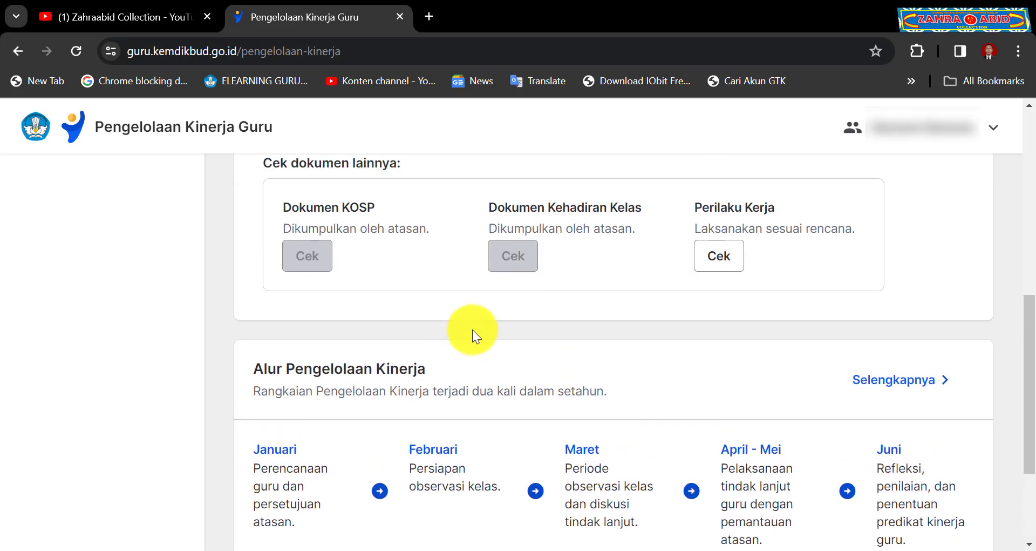
{"action": "scroll", "coordinate": [473, 329], "scroll_direction": "up", "scroll_amount": 3}
{"action": "scroll", "coordinate": [473, 329], "scroll_direction": "down", "scroll_amount": 2}
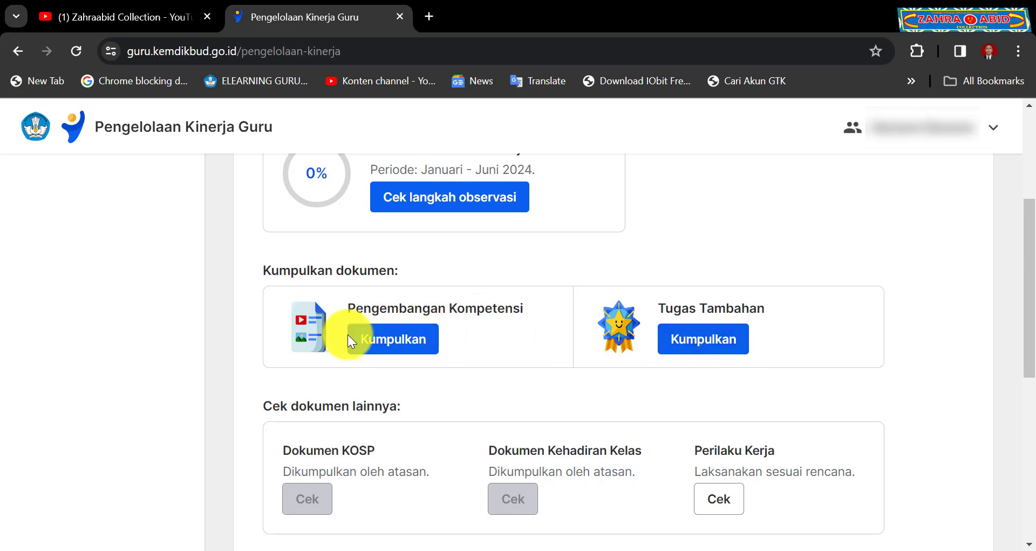
{"action": "scroll", "coordinate": [594, 371], "scroll_direction": "up", "scroll_amount": 3}
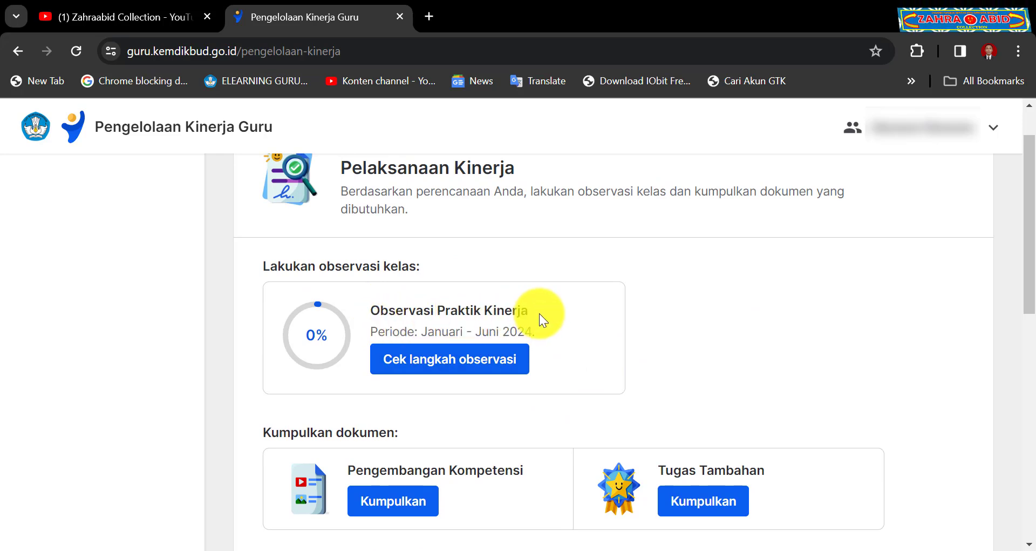
{"action": "left_click", "coordinate": [437, 361]}
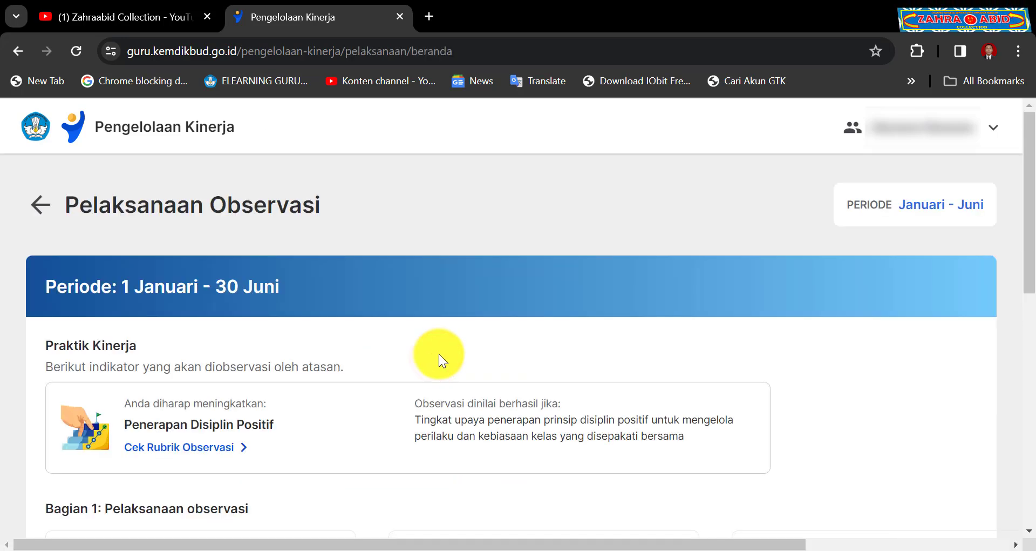
Read the Praktik Kinerja indicator Penerapan Disiplin Positif and its criterion for a successful observation.
{"action": "scroll", "coordinate": [439, 354], "scroll_direction": "down", "scroll_amount": 1}
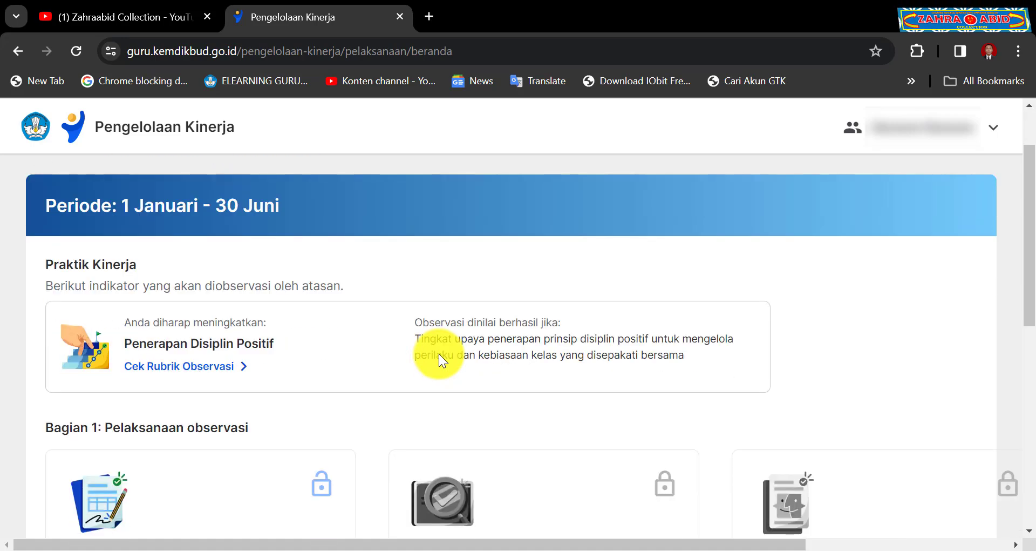
{"action": "scroll", "coordinate": [439, 354], "scroll_direction": "down", "scroll_amount": 1}
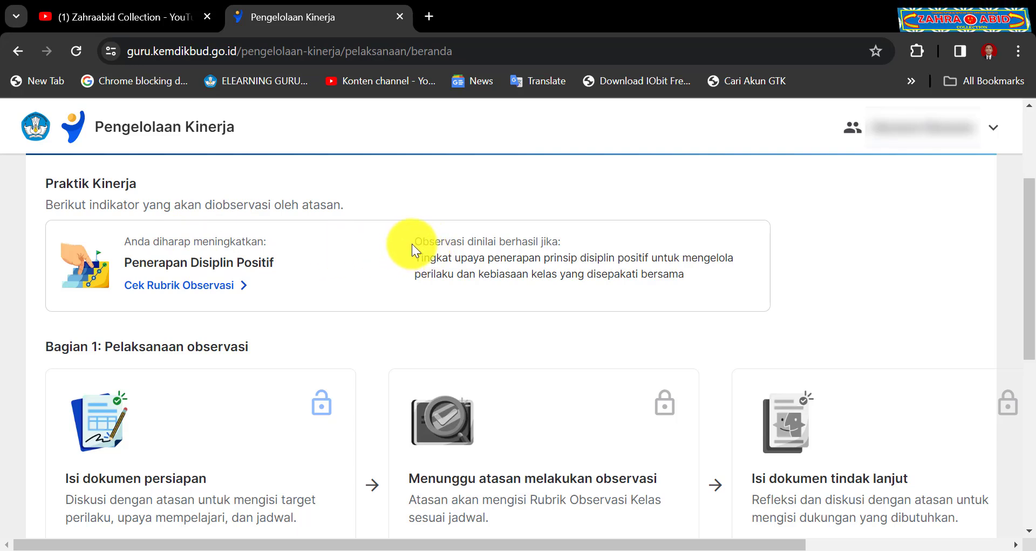
{"action": "left_click_drag", "start_coordinate": [417, 242], "coordinate": [576, 241]}
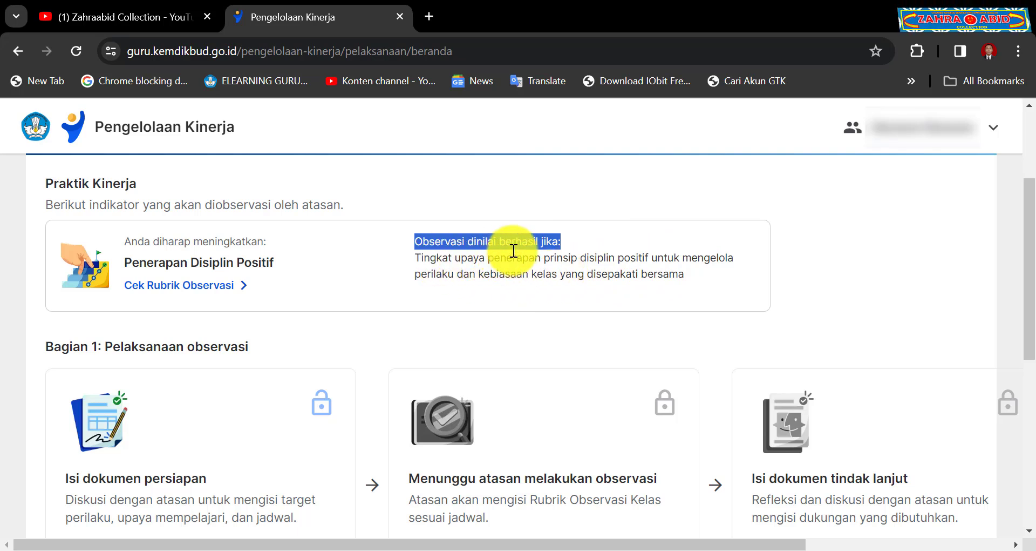
{"action": "left_click", "coordinate": [353, 242]}
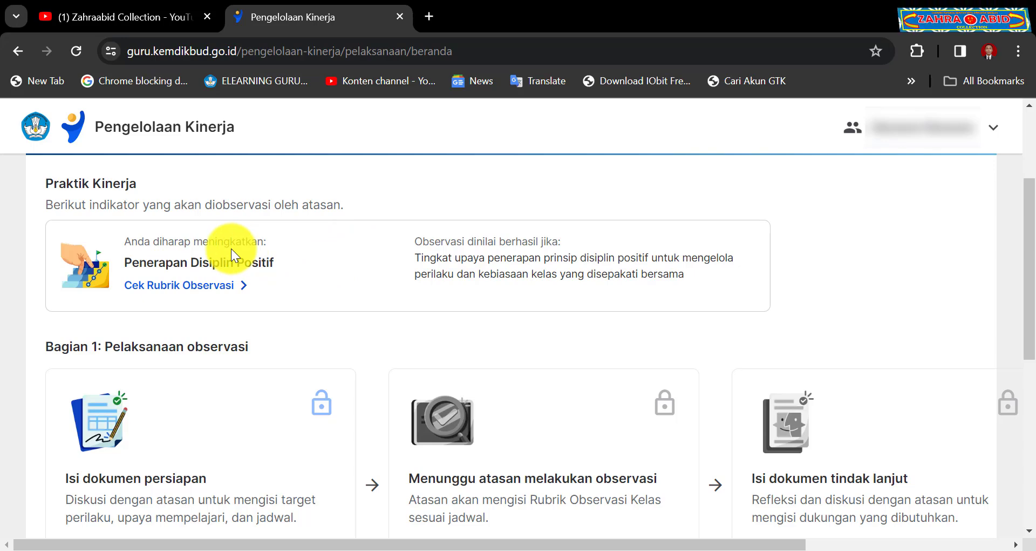
Review the stages in Bagian 1 and Bagian 2 and try to open the details of Menunggu atasan melakukan observasi.
{"action": "scroll", "coordinate": [254, 257], "scroll_direction": "down", "scroll_amount": 1}
{"action": "scroll", "coordinate": [254, 257], "scroll_direction": "down", "scroll_amount": 3}
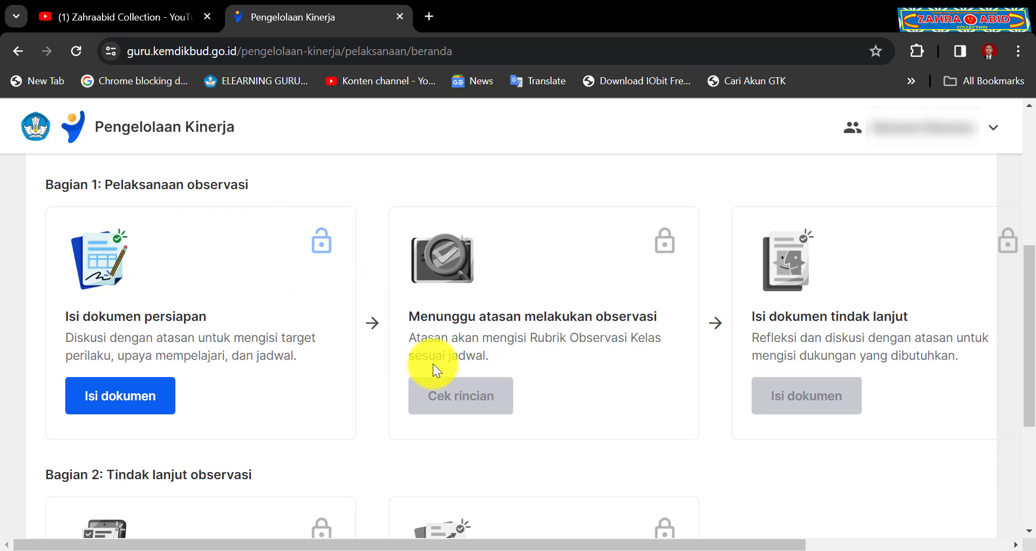
{"action": "scroll", "coordinate": [302, 361], "scroll_direction": "down", "scroll_amount": 1}
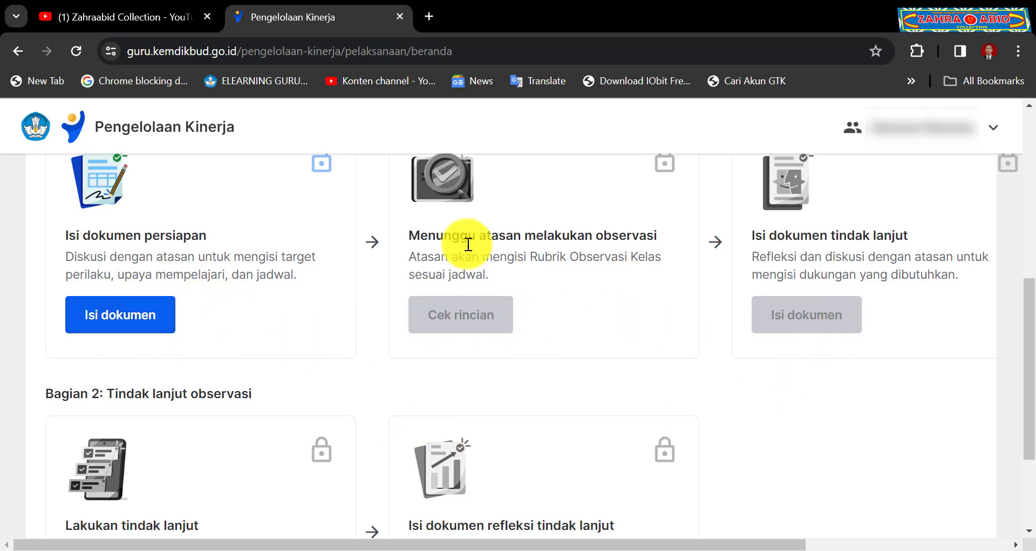
{"action": "left_click", "coordinate": [462, 319]}
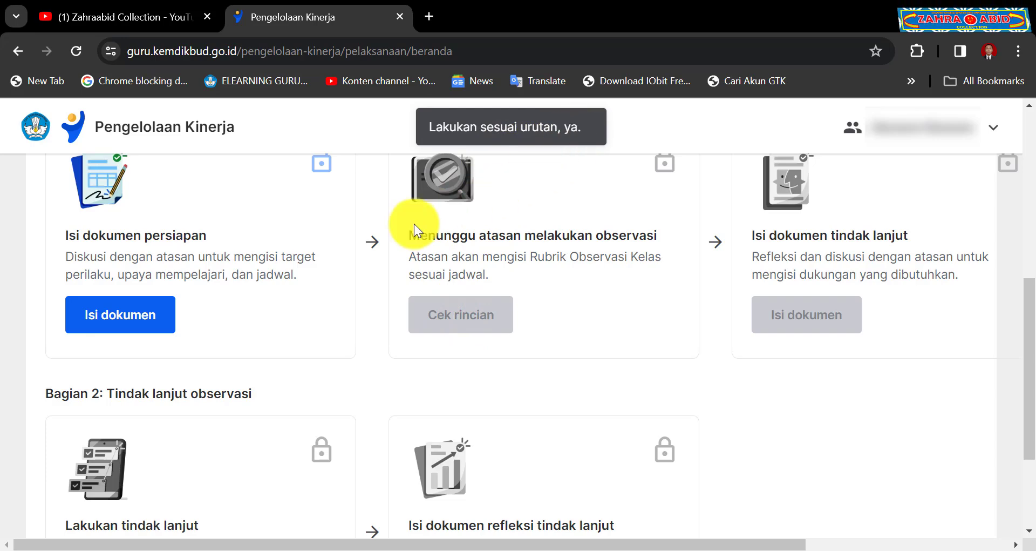
{"action": "left_click", "coordinate": [331, 298]}
{"action": "scroll", "coordinate": [325, 346], "scroll_direction": "down", "scroll_amount": 3}
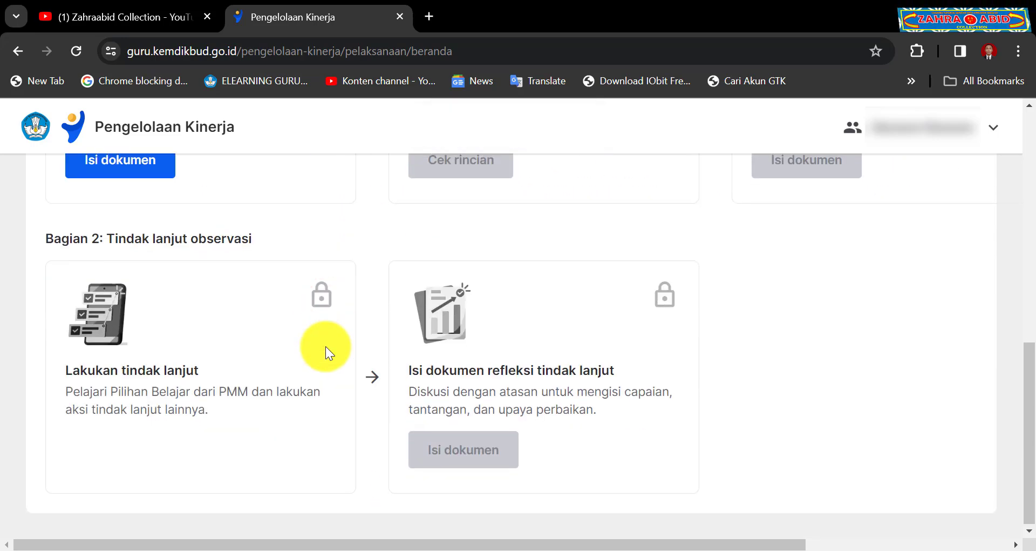
Open the Dokumen Persiapan for filling in, and read and acknowledge the purpose of the Formulir Diskusi Persiapan.
{"action": "scroll", "coordinate": [325, 345], "scroll_direction": "up", "scroll_amount": 5}
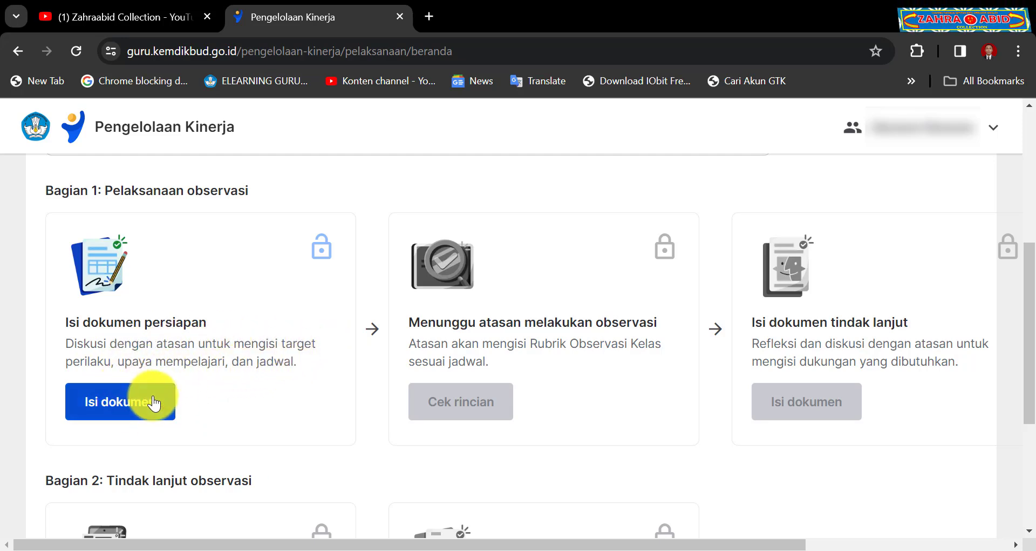
{"action": "left_click", "coordinate": [135, 403]}
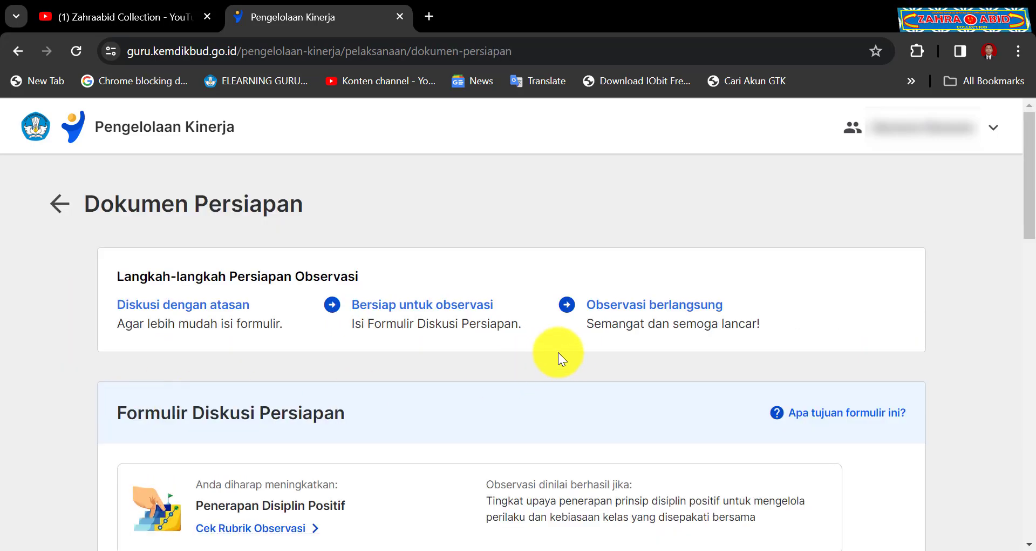
{"action": "scroll", "coordinate": [582, 344], "scroll_direction": "down", "scroll_amount": 1}
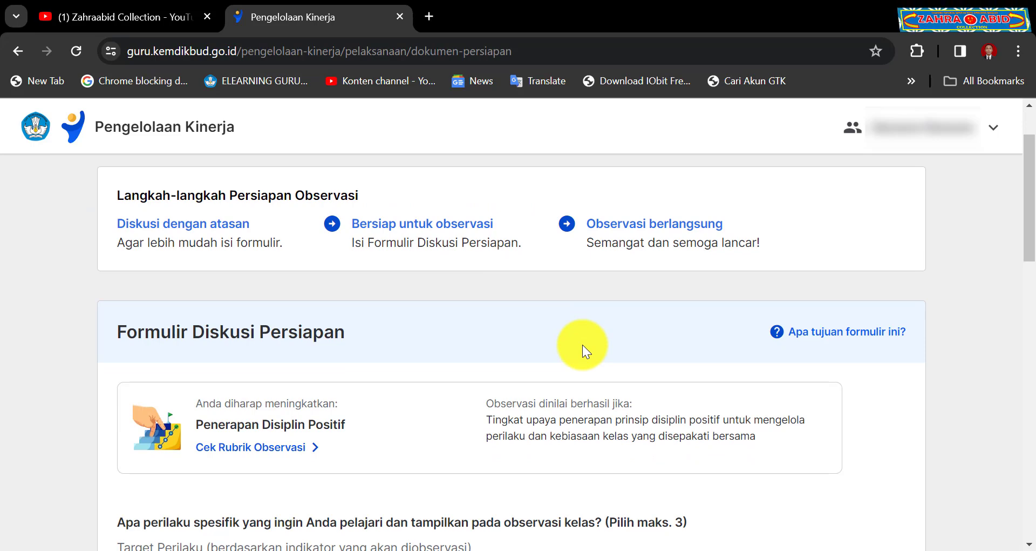
{"action": "scroll", "coordinate": [582, 345], "scroll_direction": "down", "scroll_amount": 3}
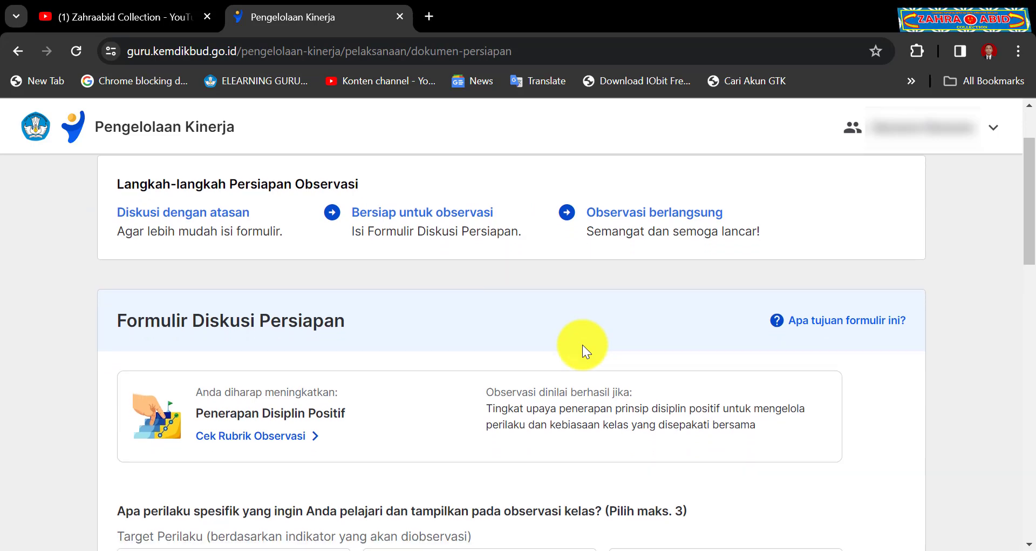
{"action": "scroll", "coordinate": [583, 344], "scroll_direction": "up", "scroll_amount": 2}
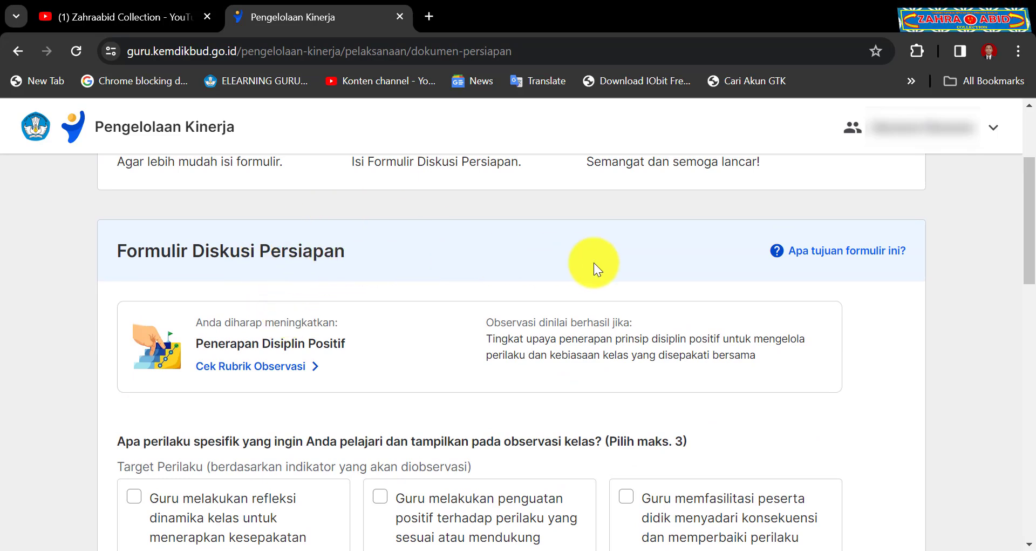
{"action": "left_click", "coordinate": [827, 253]}
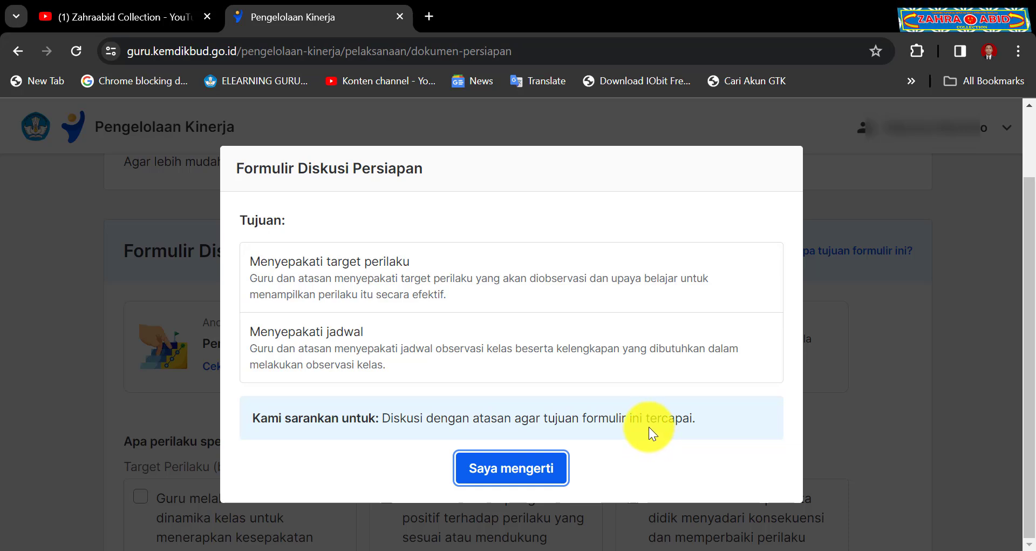
{"action": "left_click", "coordinate": [533, 467]}
Try the first two Target Perilaku options, clear them, and choose "Guru memfasilitasi peserta didik menyadari konsekuensi dan memperbaiki perilaku melanggarnya (restitusi)".
{"action": "scroll", "coordinate": [581, 416], "scroll_direction": "down", "scroll_amount": 3}
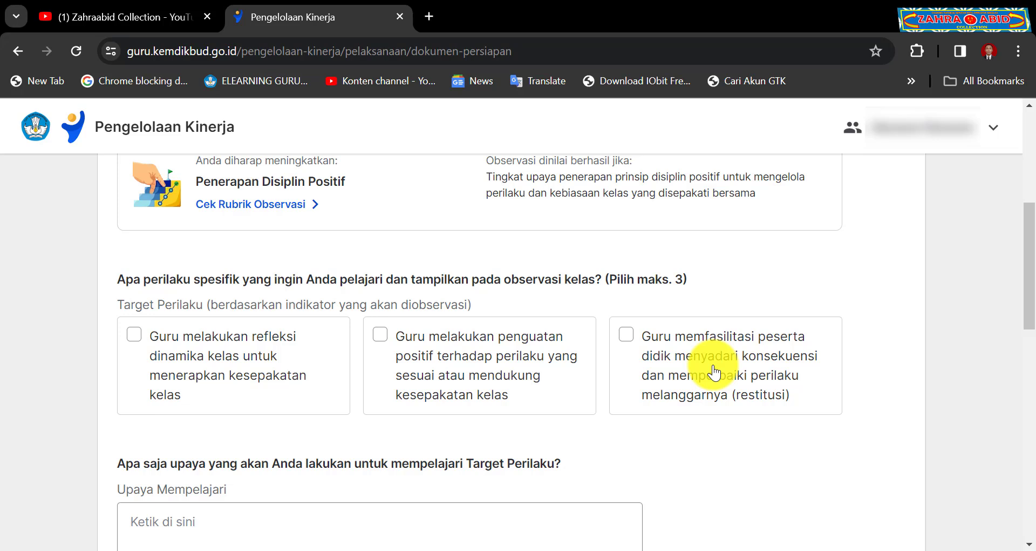
{"action": "left_click", "coordinate": [133, 335]}
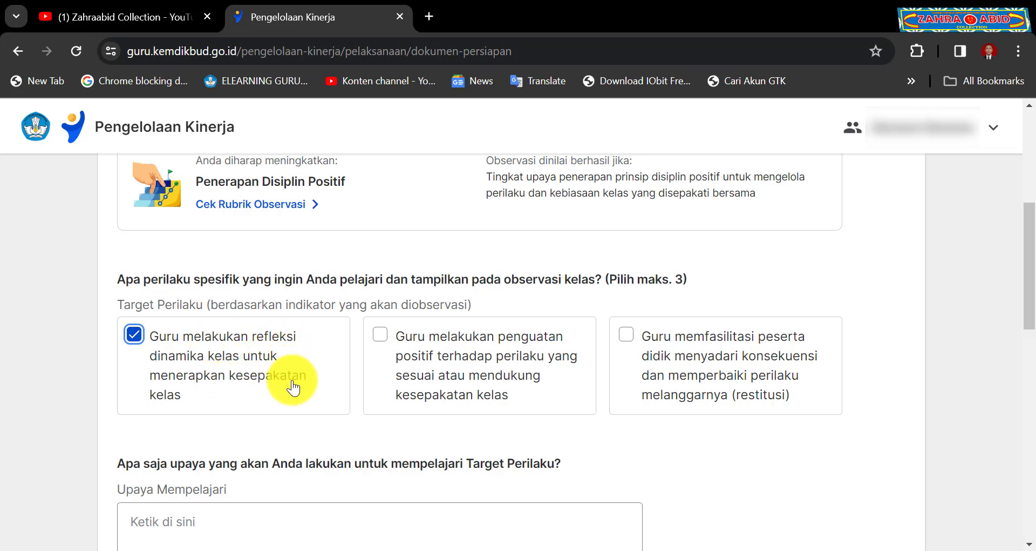
{"action": "left_click", "coordinate": [135, 333]}
{"action": "left_click", "coordinate": [381, 335]}
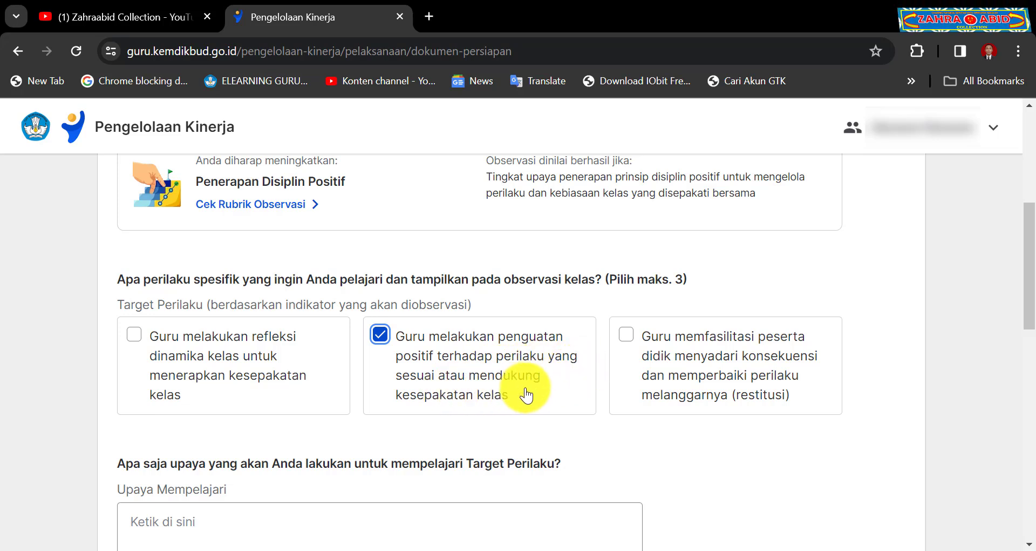
{"action": "left_click", "coordinate": [381, 333]}
{"action": "left_click", "coordinate": [627, 335]}
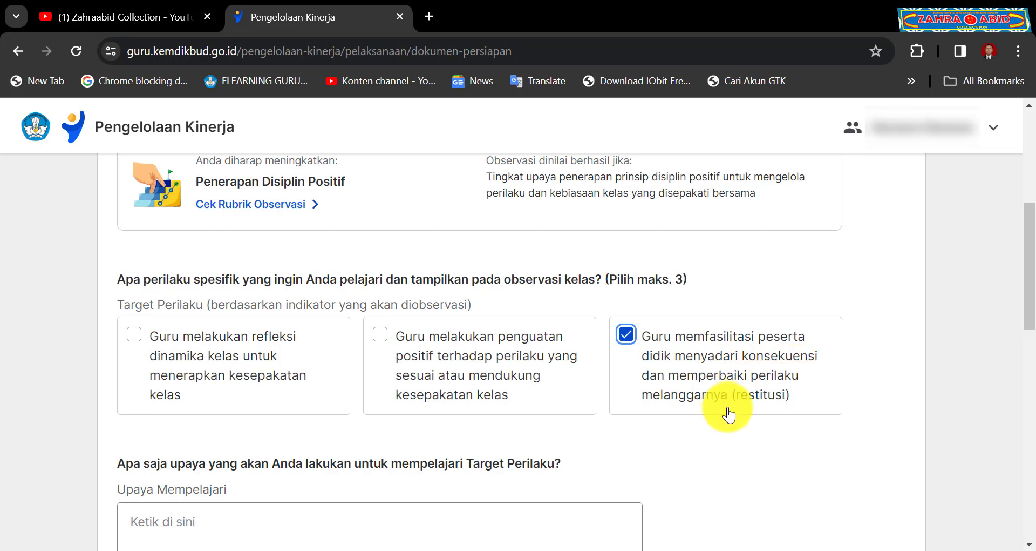
Try pairing the Target Perilaku option "Guru melakukan refleksi dinamika kelas untuk menerapkan kesepakatan kelas" with each of the other two options, and clear it again.
{"action": "left_click", "coordinate": [134, 333]}
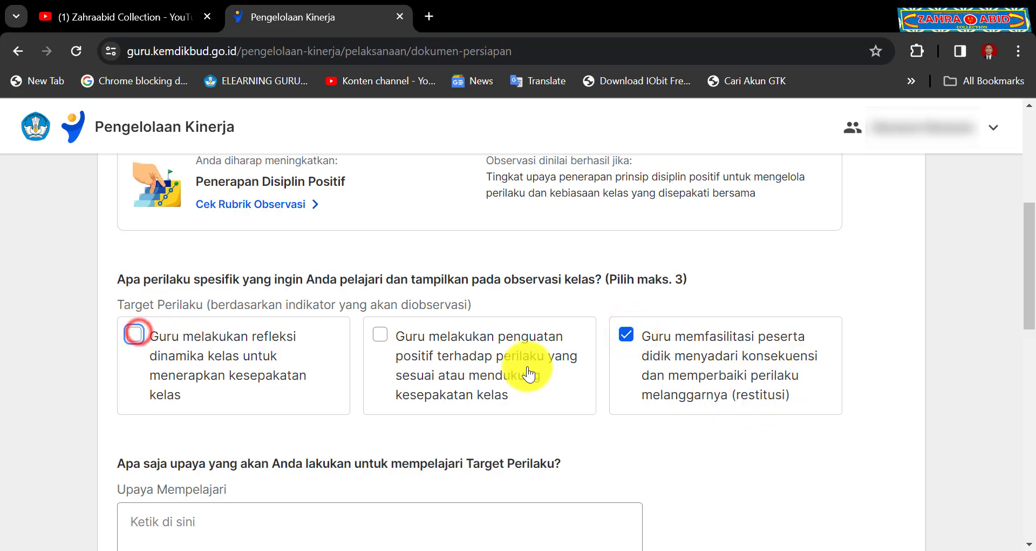
{"action": "left_click", "coordinate": [134, 334]}
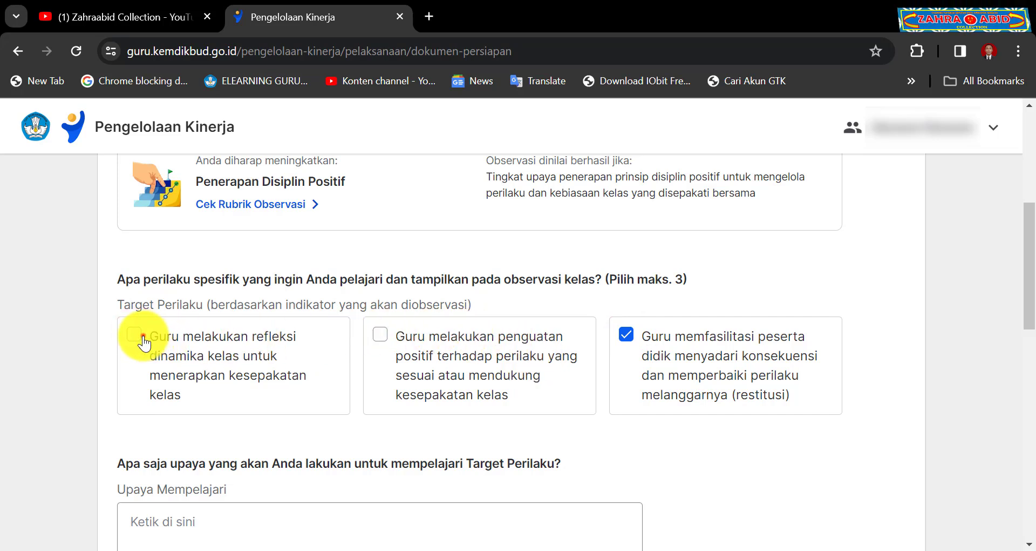
{"action": "left_click", "coordinate": [380, 335]}
{"action": "left_click", "coordinate": [627, 334]}
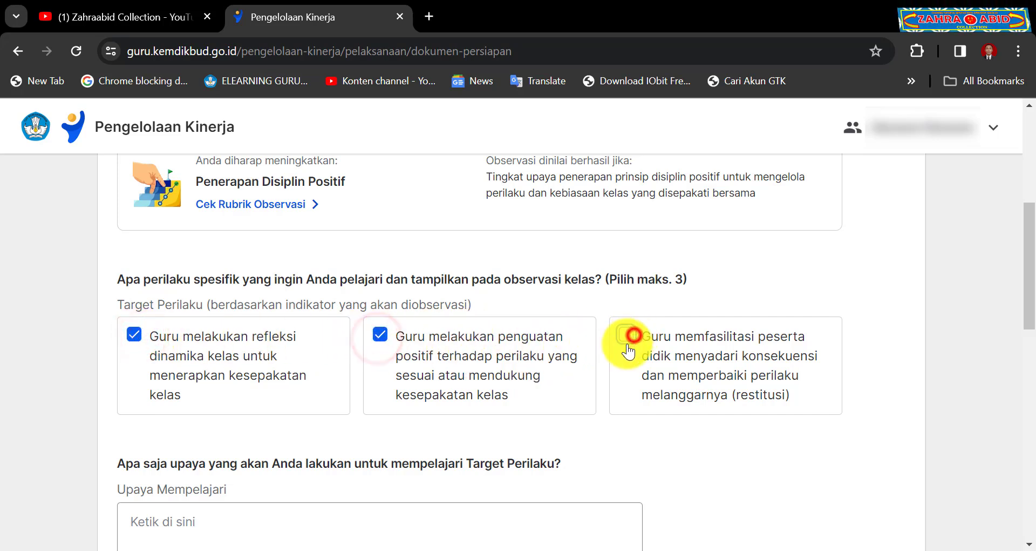
{"action": "left_click", "coordinate": [388, 348]}
{"action": "left_click", "coordinate": [627, 339]}
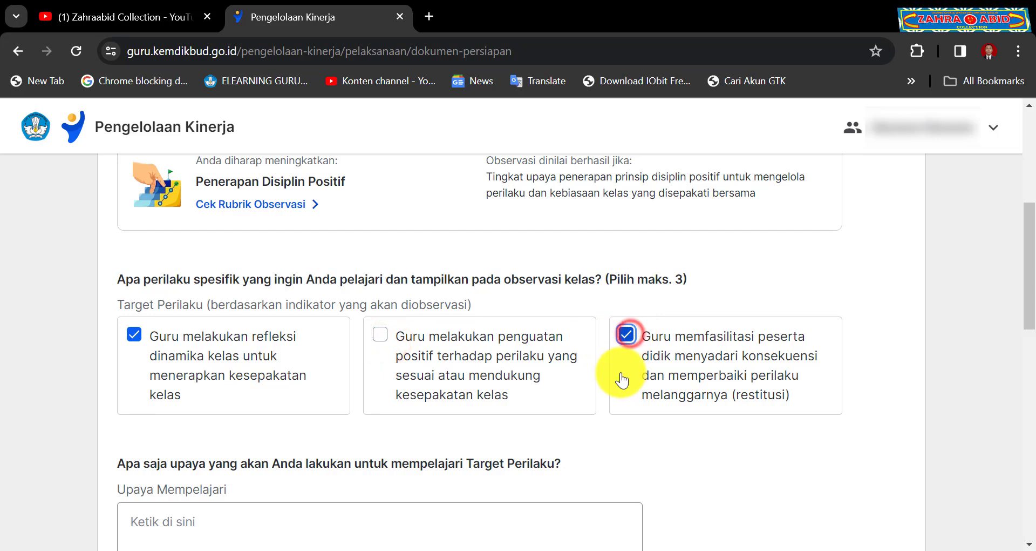
{"action": "left_click", "coordinate": [138, 336]}
Add "Guru melakukan penguatan positif terhadap perilaku yang sesuai atau mendukung kesepakatan kelas" as a Target Perilaku alongside restitusi, leaving the refleksi option cleared.
{"action": "left_click", "coordinate": [372, 340]}
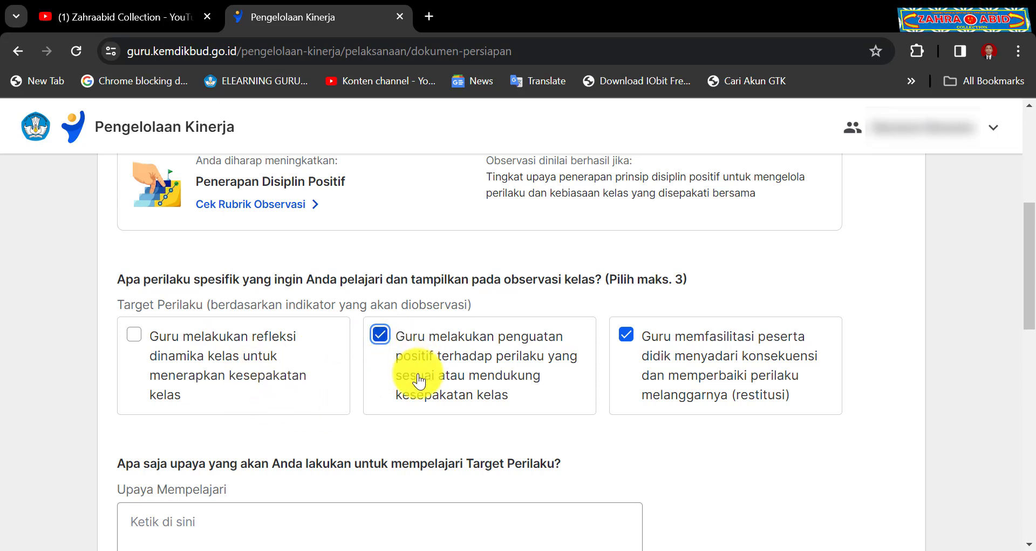
{"action": "left_click", "coordinate": [144, 337]}
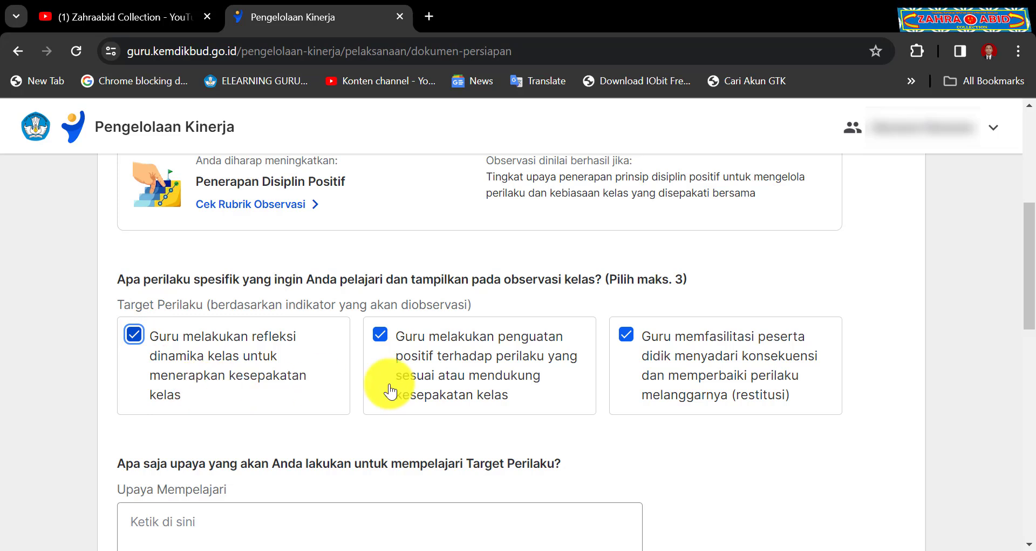
{"action": "left_click", "coordinate": [134, 333]}
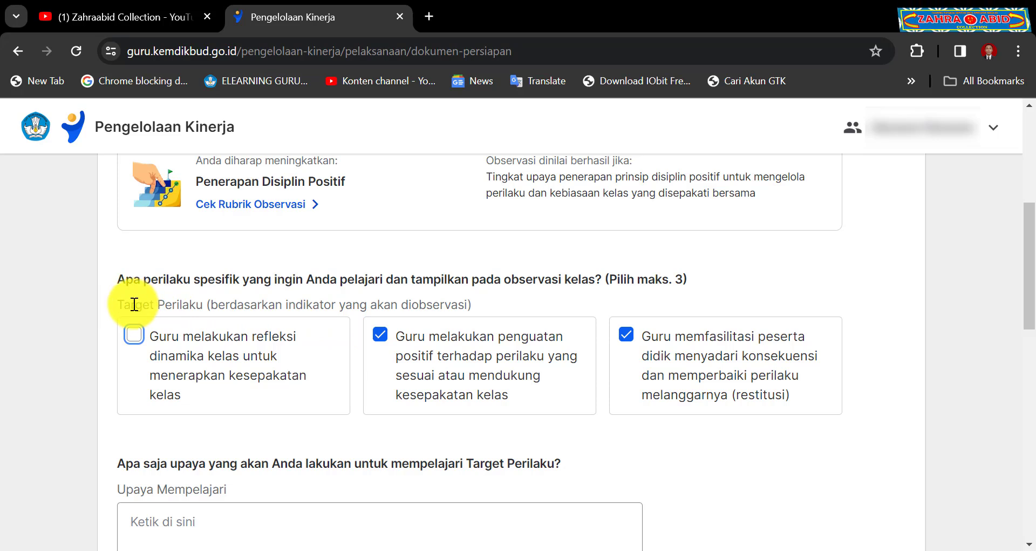
{"action": "left_click_drag", "start_coordinate": [118, 304], "coordinate": [197, 304]}
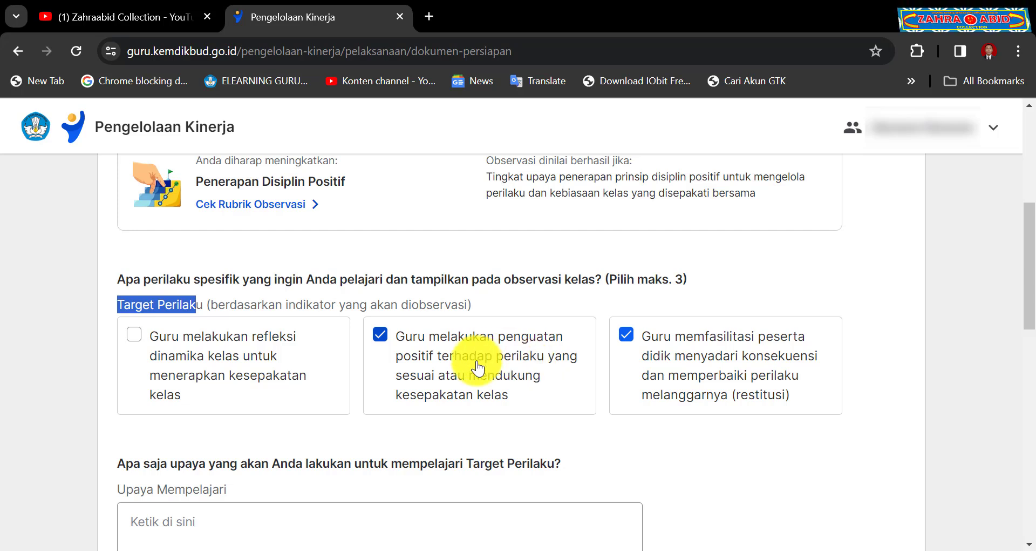
{"action": "scroll", "coordinate": [478, 368], "scroll_direction": "down", "scroll_amount": 1}
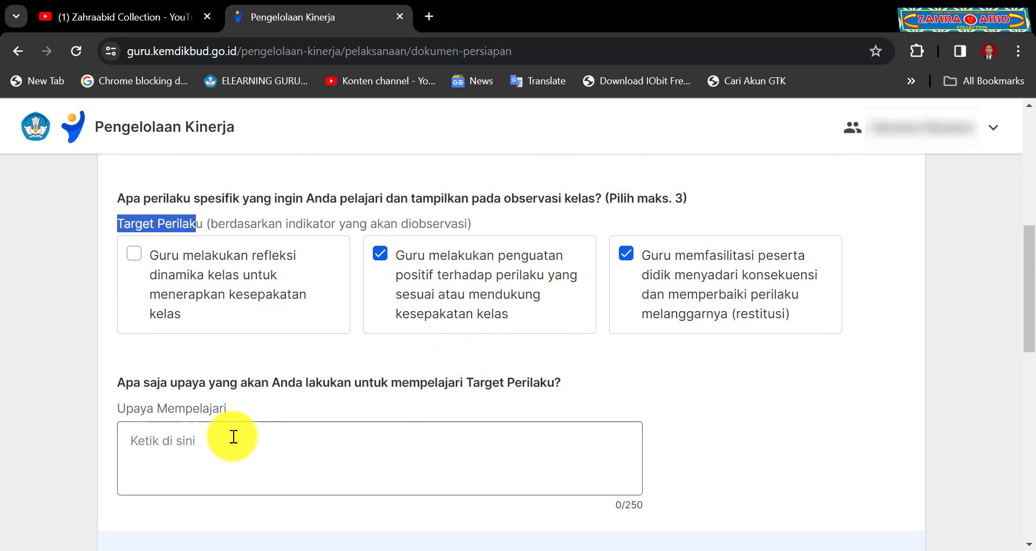
{"action": "left_click", "coordinate": [258, 434]}
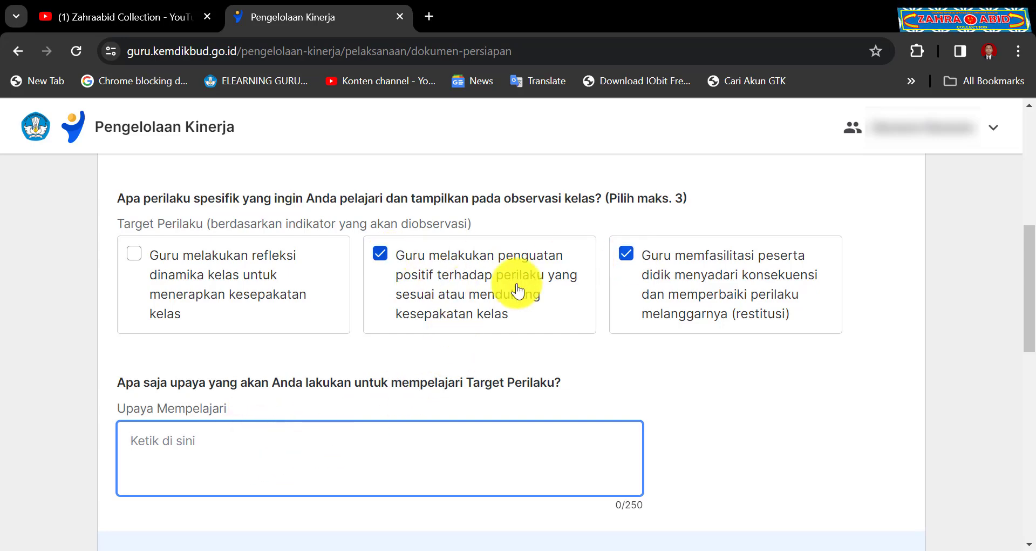
Open the Rubrik Observasi Kelas, read the recommended and avoided behaviours for all three focus behaviours, and acknowledge it.
{"action": "scroll", "coordinate": [565, 384], "scroll_direction": "up", "scroll_amount": 2}
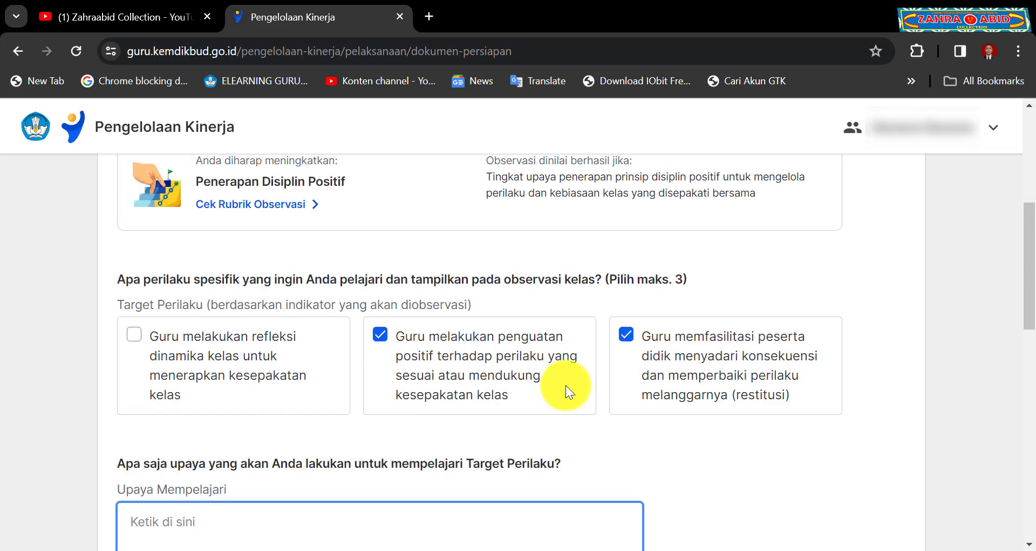
{"action": "scroll", "coordinate": [566, 385], "scroll_direction": "up", "scroll_amount": 3}
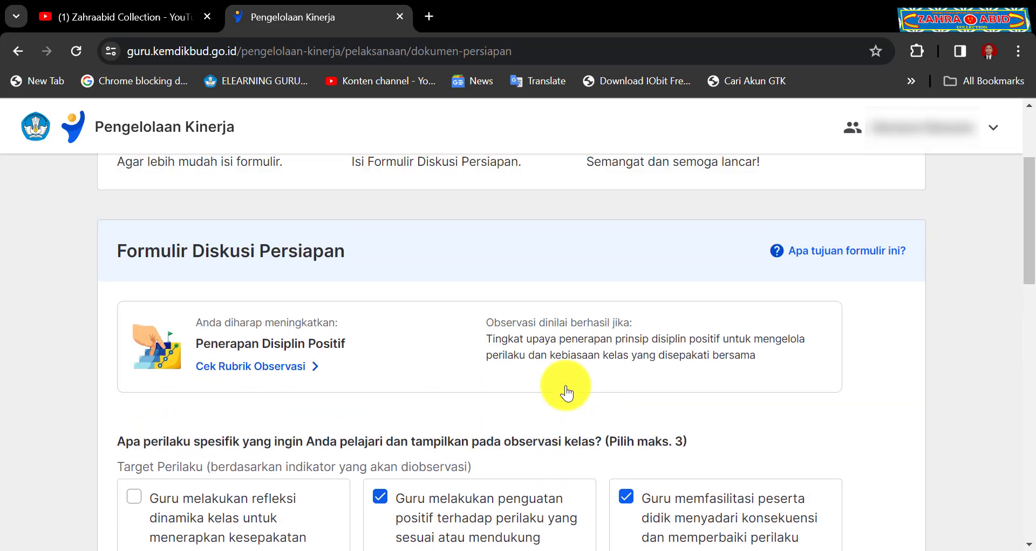
{"action": "scroll", "coordinate": [566, 386], "scroll_direction": "down", "scroll_amount": 2}
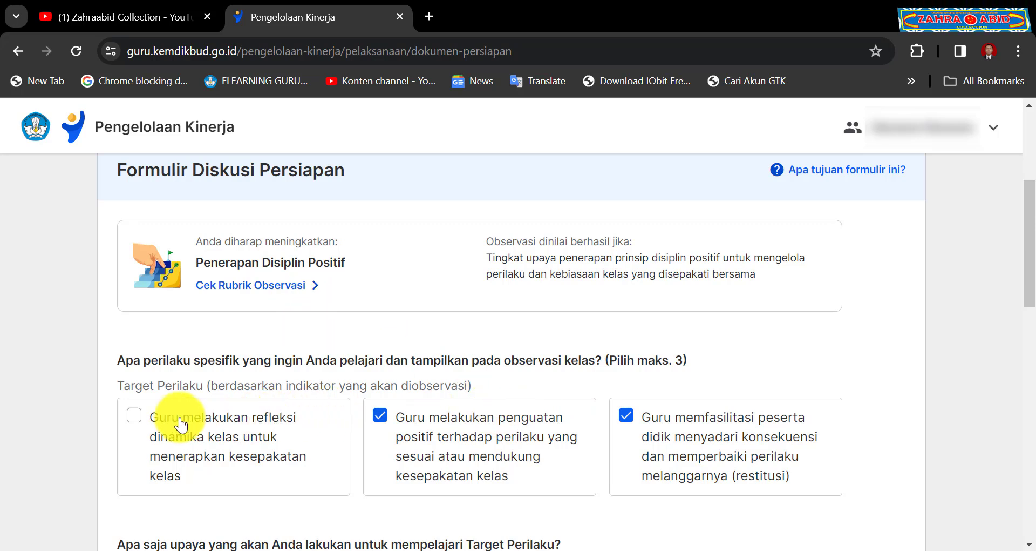
{"action": "left_click", "coordinate": [240, 289]}
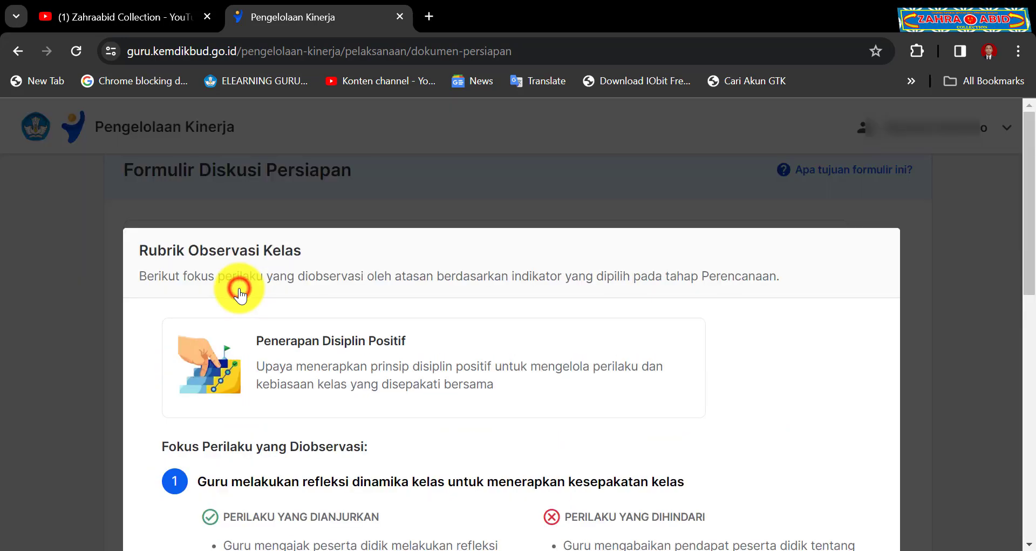
{"action": "scroll", "coordinate": [766, 322], "scroll_direction": "down", "scroll_amount": 5}
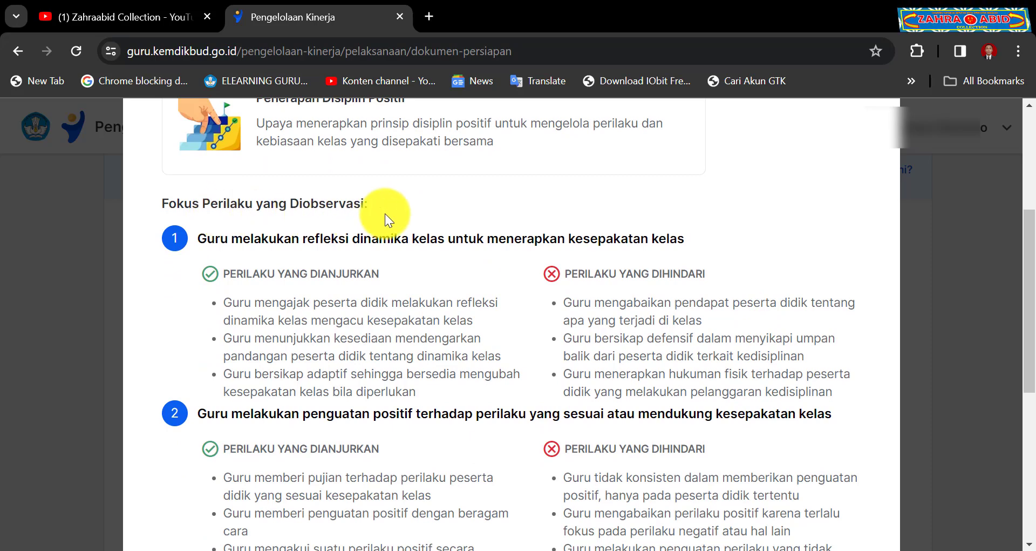
{"action": "scroll", "coordinate": [463, 262], "scroll_direction": "down", "scroll_amount": 2}
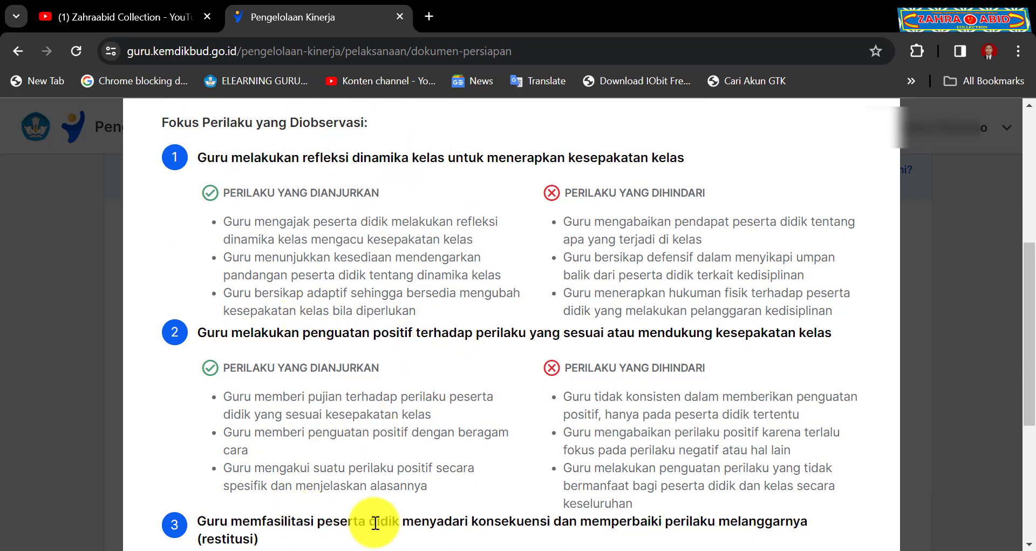
{"action": "scroll", "coordinate": [425, 484], "scroll_direction": "down", "scroll_amount": 2}
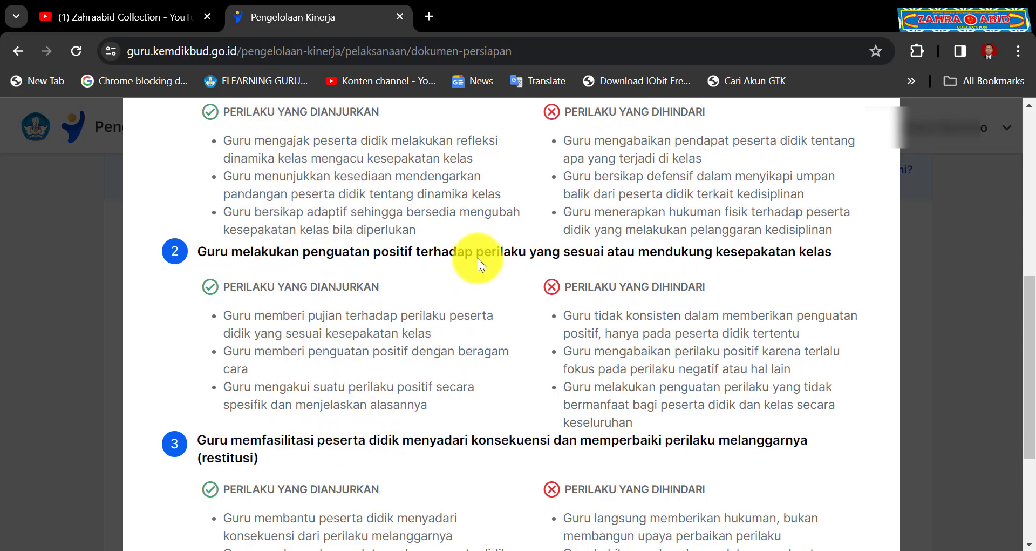
{"action": "scroll", "coordinate": [478, 258], "scroll_direction": "down", "scroll_amount": 2}
{"action": "scroll", "coordinate": [479, 260], "scroll_direction": "down", "scroll_amount": 2}
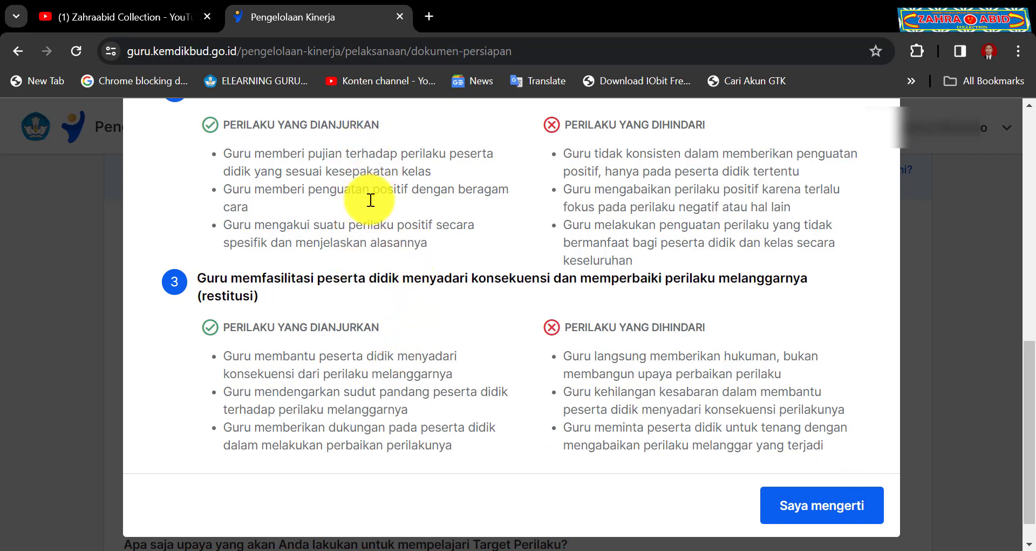
{"action": "scroll", "coordinate": [410, 347], "scroll_direction": "up", "scroll_amount": 6}
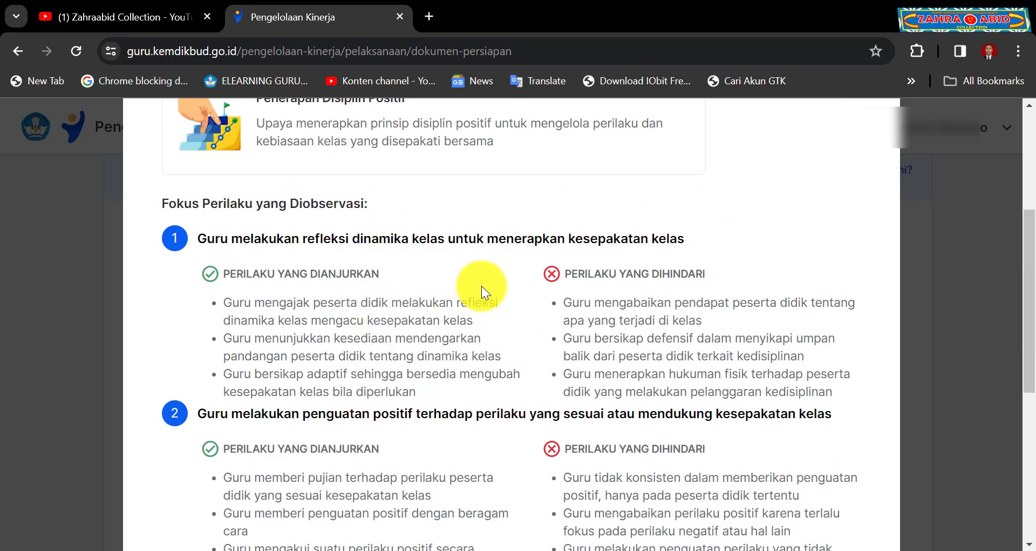
{"action": "scroll", "coordinate": [483, 285], "scroll_direction": "down", "scroll_amount": 7}
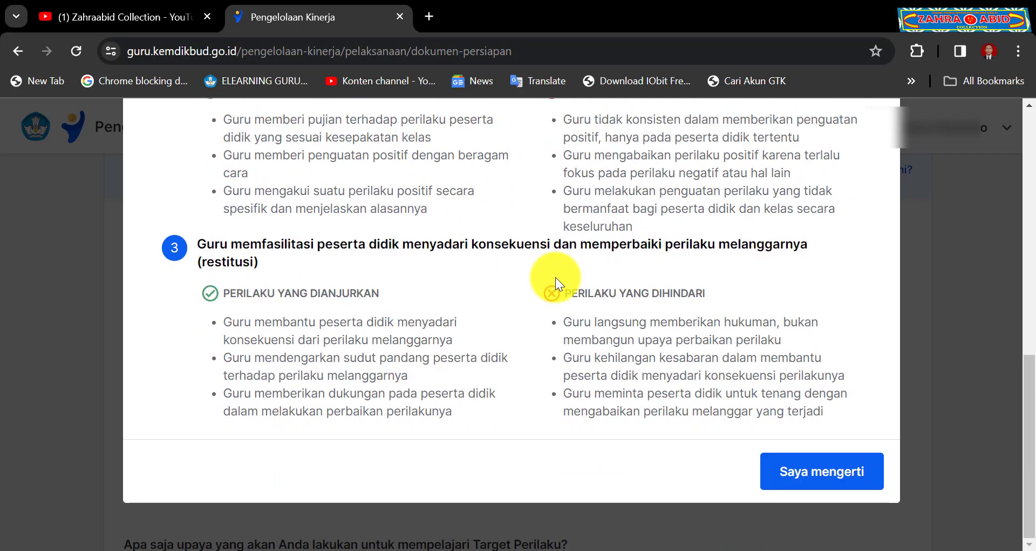
{"action": "left_click", "coordinate": [808, 484]}
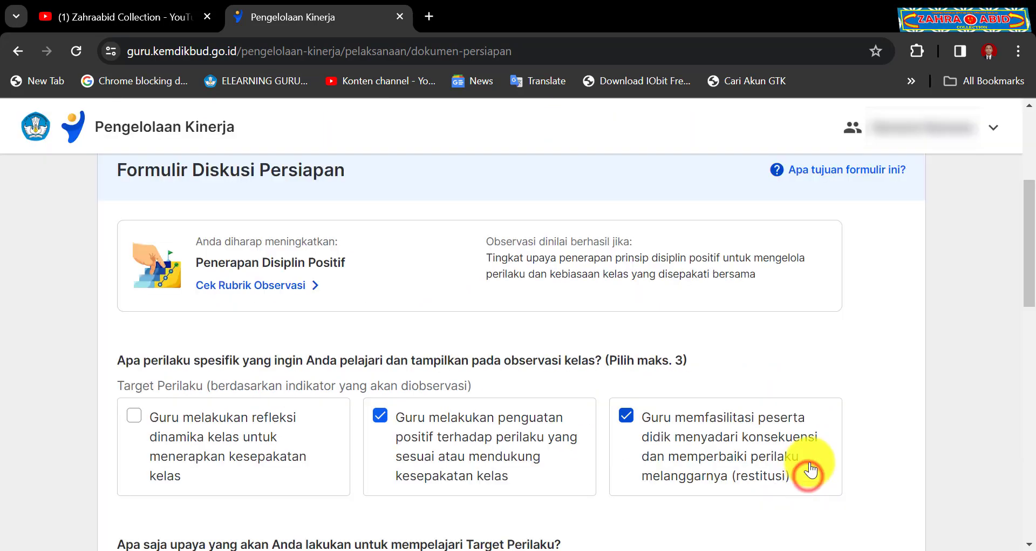
Review the chosen Target Perilaku options and activate the Upaya Mempelajari answer field.
{"action": "scroll", "coordinate": [811, 443], "scroll_direction": "down", "scroll_amount": 1}
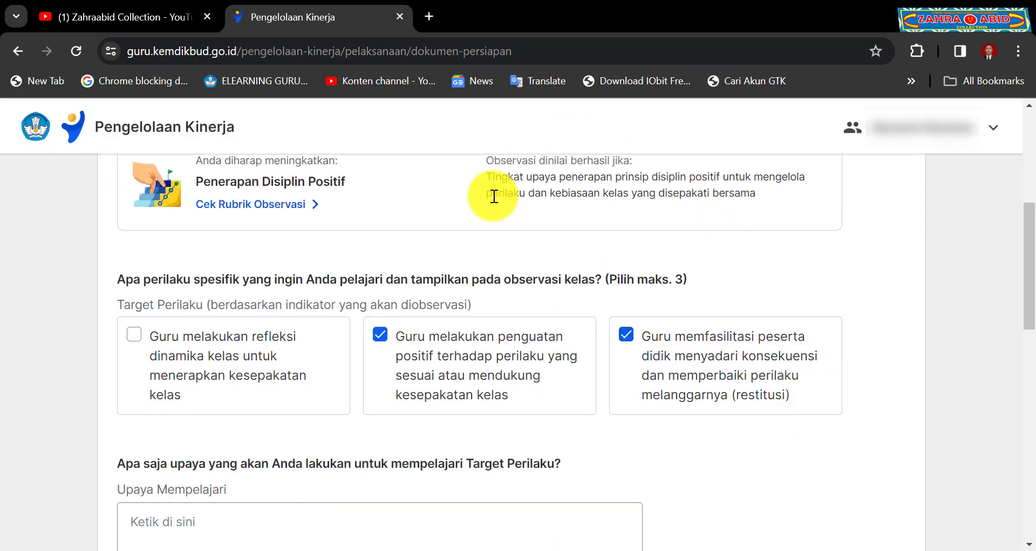
{"action": "scroll", "coordinate": [516, 371], "scroll_direction": "down", "scroll_amount": 1}
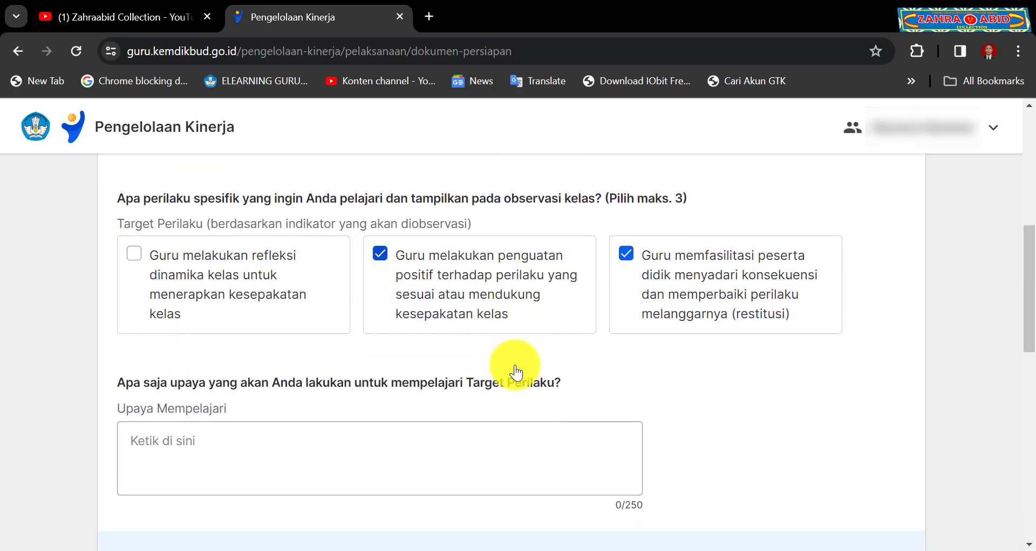
{"action": "scroll", "coordinate": [516, 372], "scroll_direction": "down", "scroll_amount": 1}
{"action": "scroll", "coordinate": [515, 364], "scroll_direction": "up", "scroll_amount": 1}
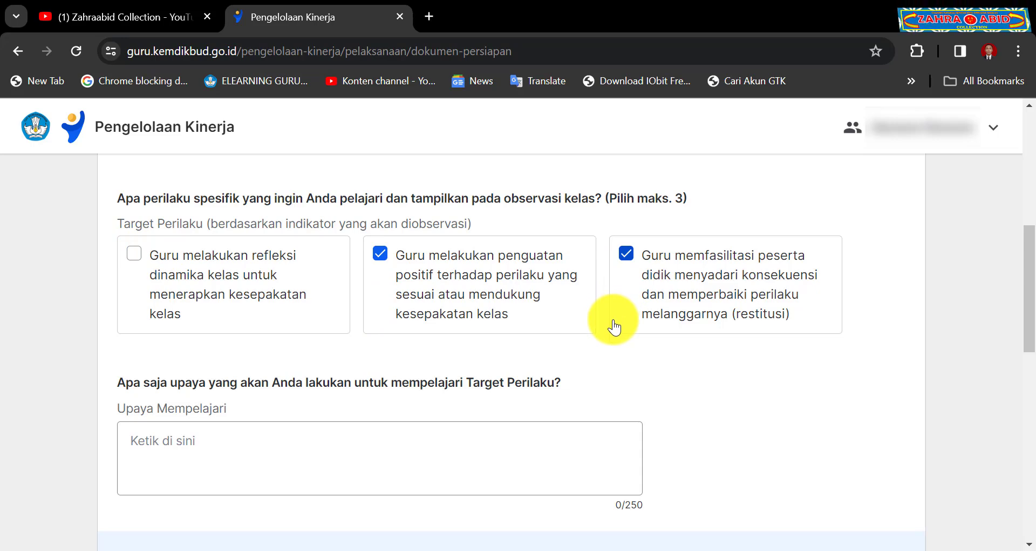
{"action": "scroll", "coordinate": [578, 326], "scroll_direction": "down", "scroll_amount": 1}
{"action": "left_click", "coordinate": [278, 358]}
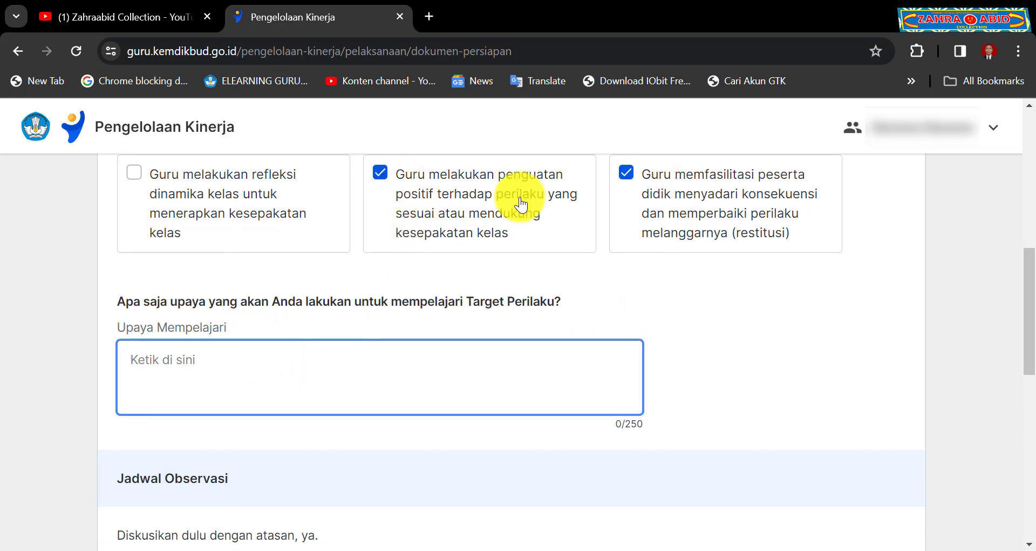
{"action": "left_click", "coordinate": [455, 372]}
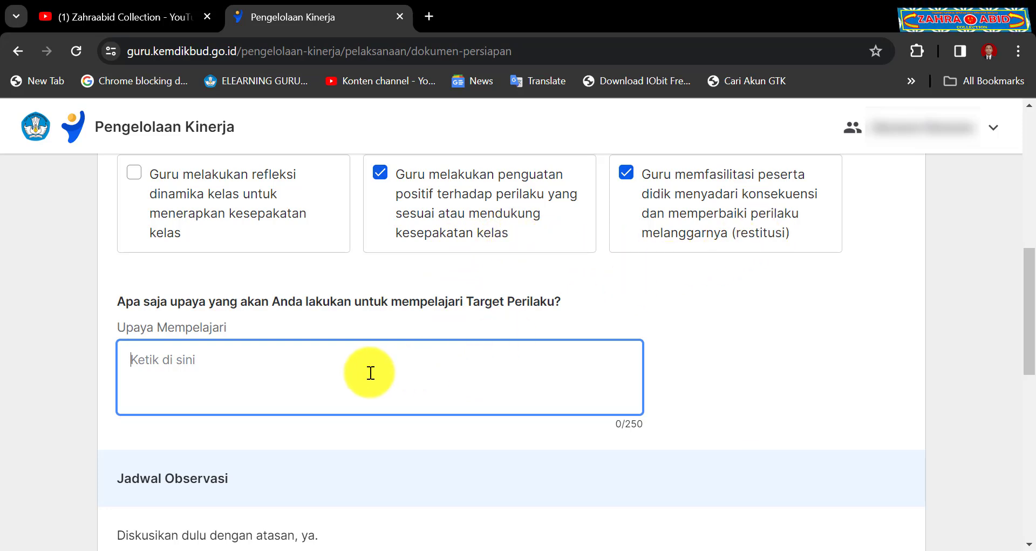
Switch to the Word document Fokus Perilaku yang Diobservasi and copy the four numbered learning efforts listed under the third behaviour (restitusi).
{"action": "key", "text": "alt+Tab"}
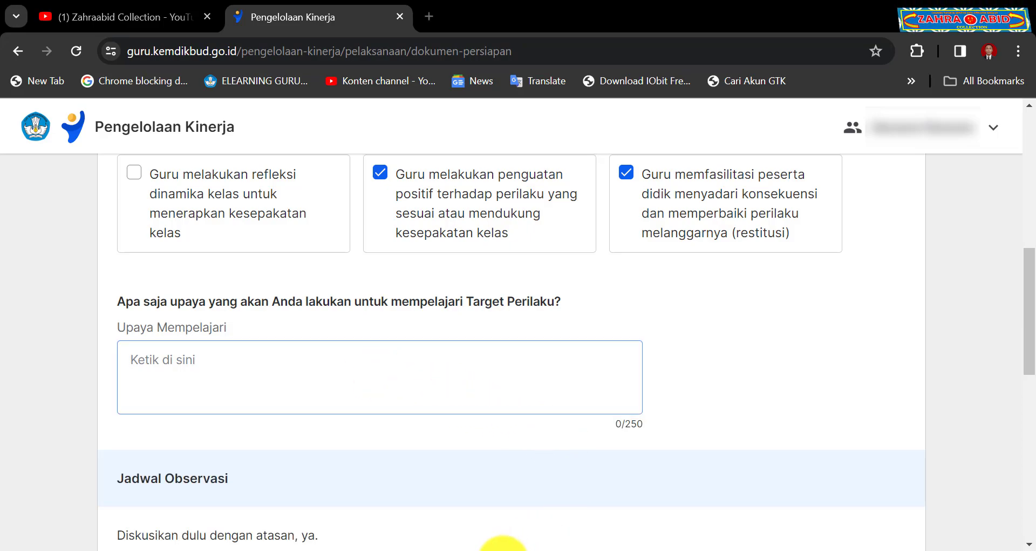
{"action": "scroll", "coordinate": [573, 431], "scroll_direction": "up", "scroll_amount": 10}
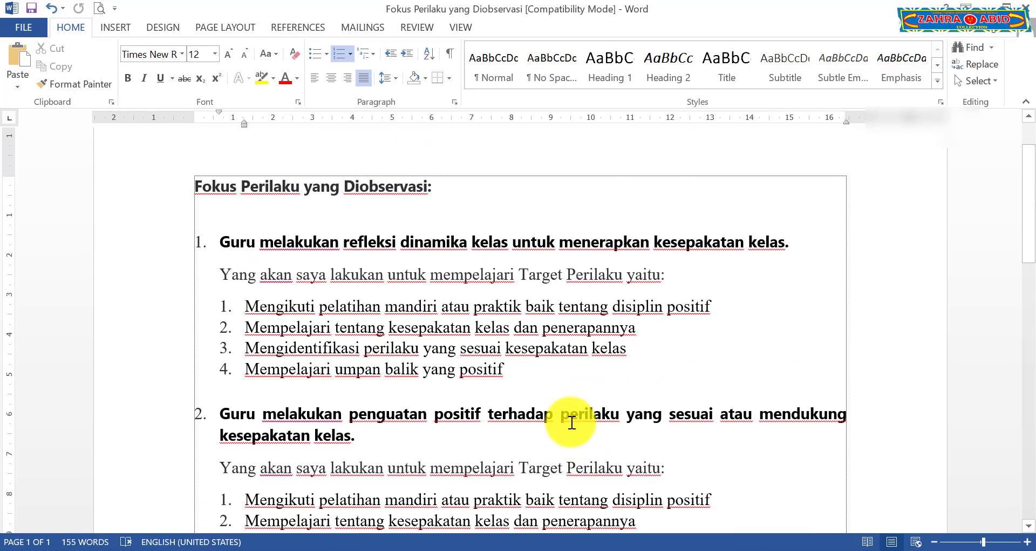
{"action": "scroll", "coordinate": [574, 431], "scroll_direction": "down", "scroll_amount": 4}
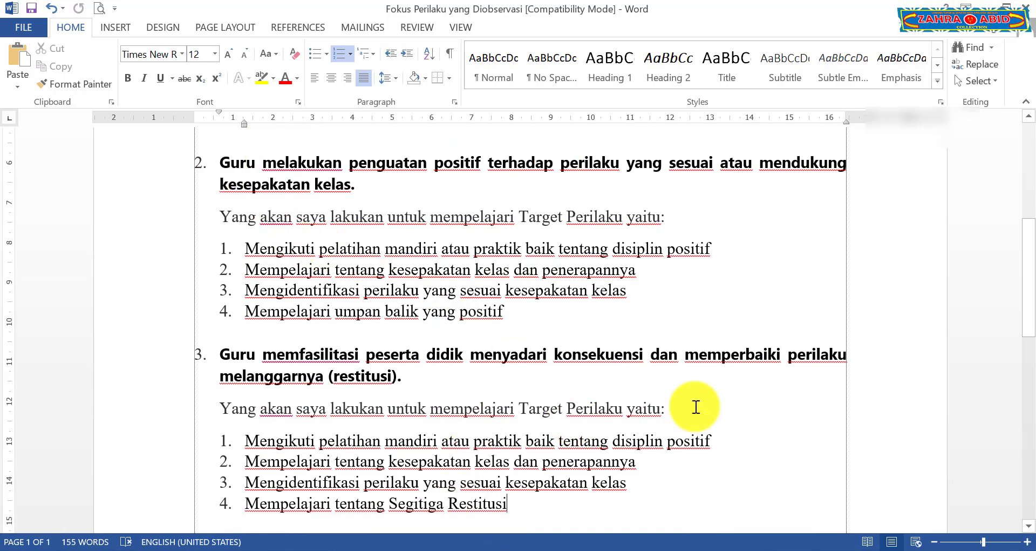
{"action": "scroll", "coordinate": [457, 391], "scroll_direction": "down", "scroll_amount": 1}
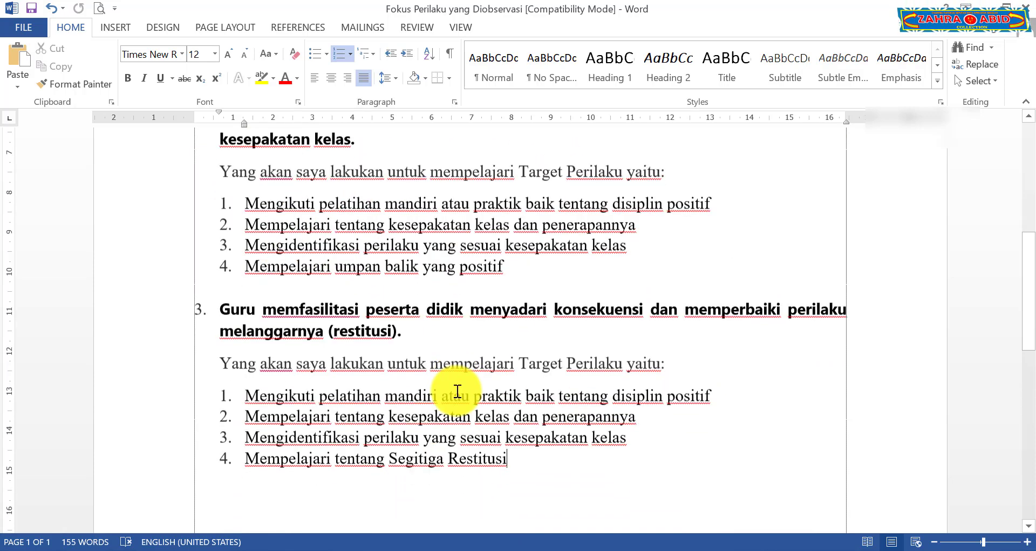
{"action": "left_click_drag", "start_coordinate": [221, 389], "coordinate": [527, 456]}
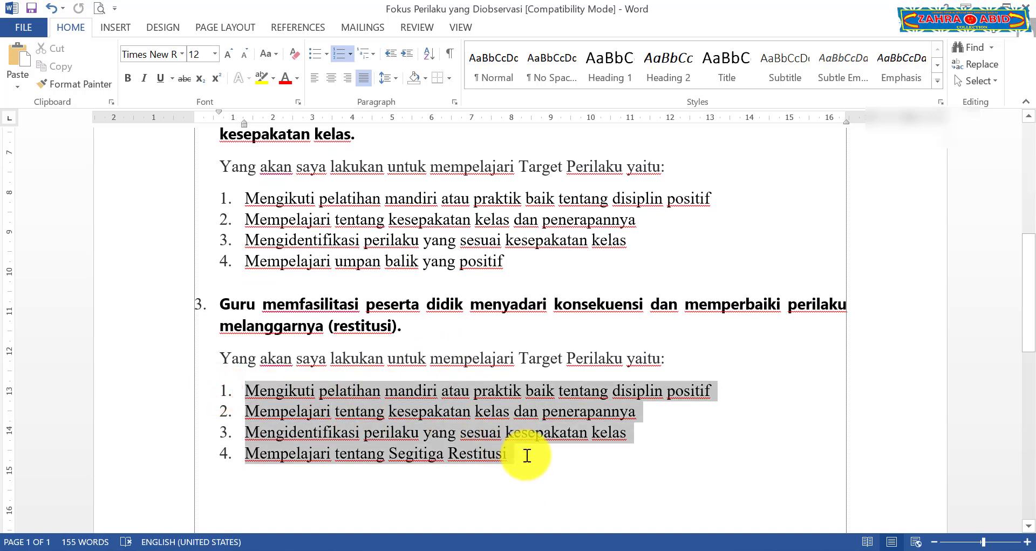
{"action": "right_click", "coordinate": [488, 416]}
{"action": "left_click", "coordinate": [569, 143]}
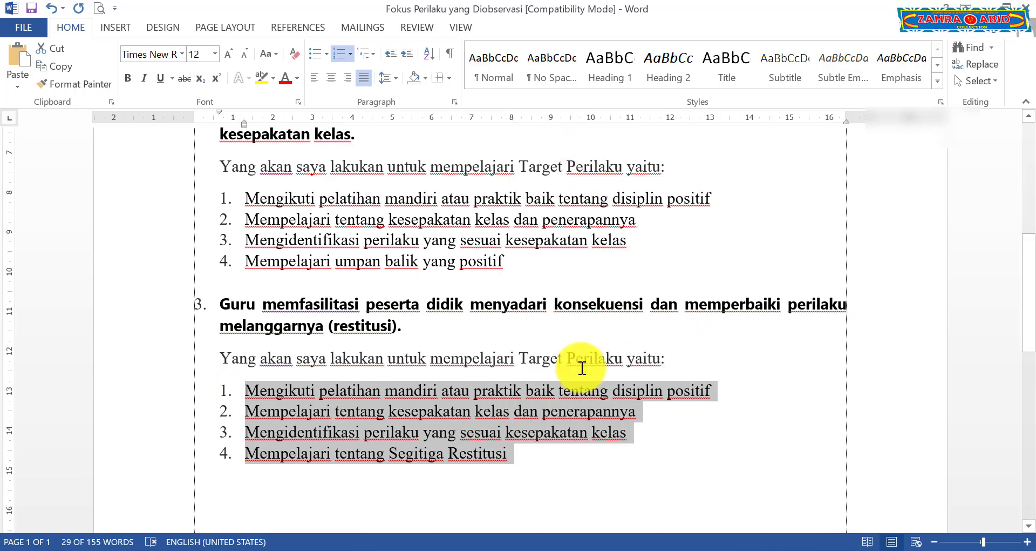
Return to Pengelolaan Kinerja in the browser and paste the four copied learning efforts into Upaya Mempelajari.
{"action": "left_click", "coordinate": [463, 550]}
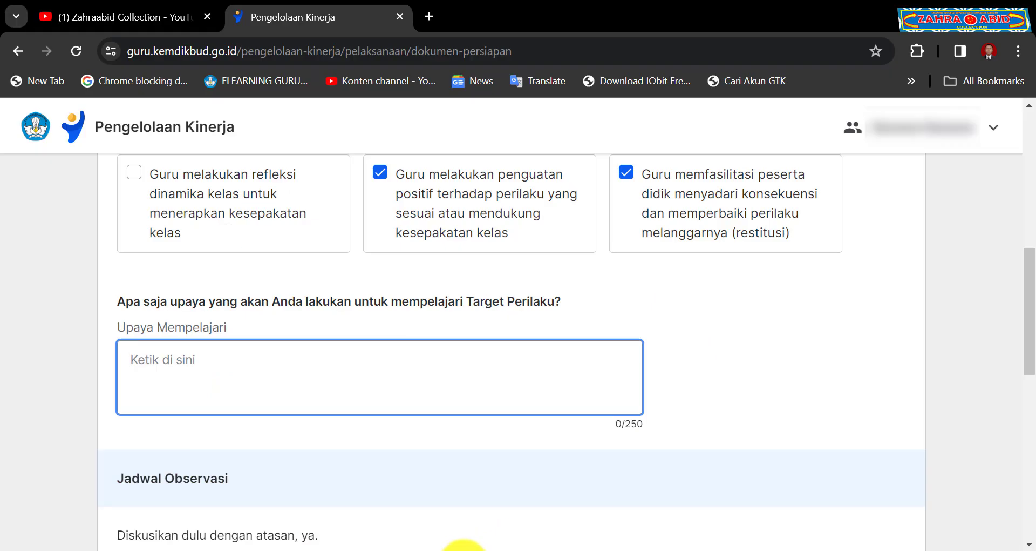
{"action": "left_click", "coordinate": [361, 383]}
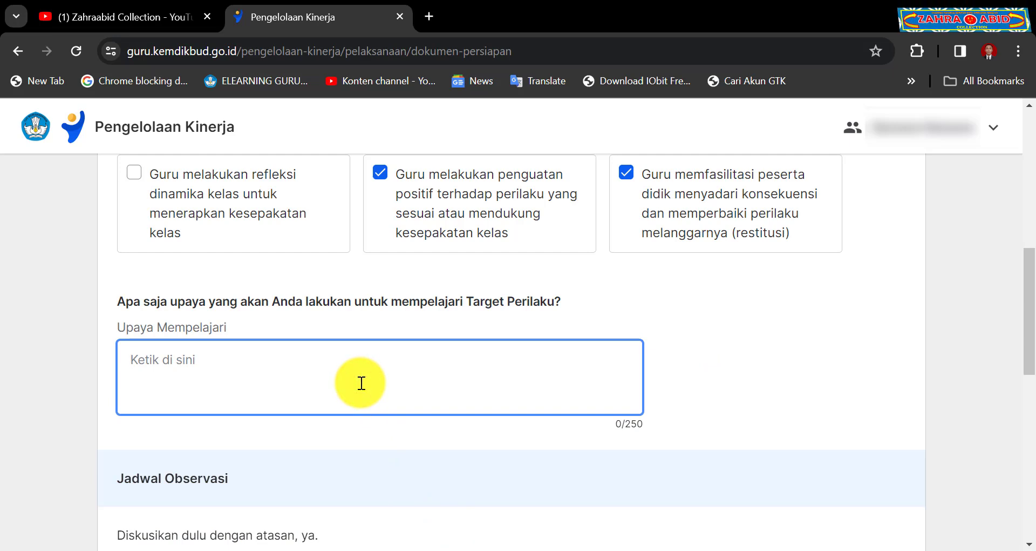
{"action": "key", "text": "ctrl+v"}
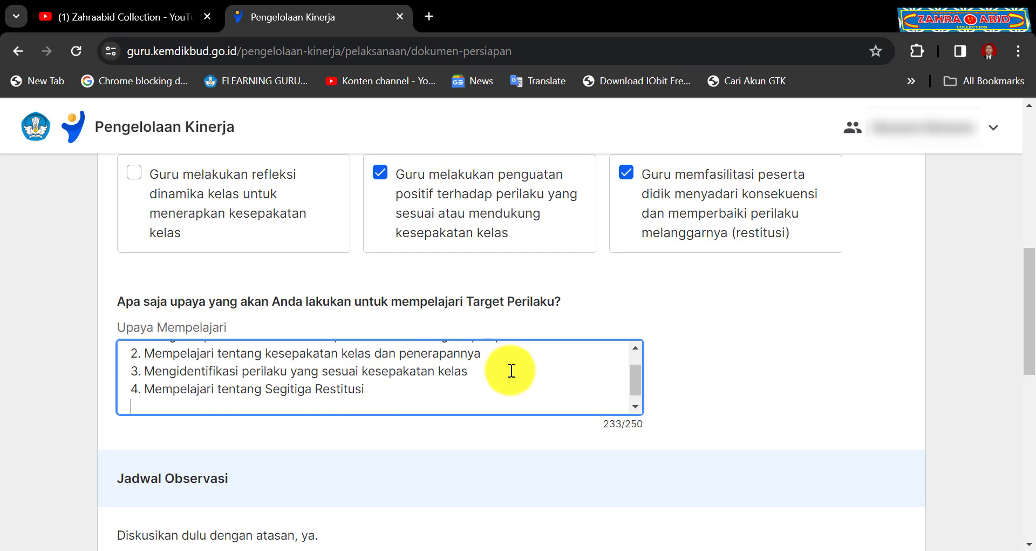
Read through the four pasted learning efforts in Upaya Mempelajari and check the answer's length against the 250-character limit.
{"action": "left_click_drag", "start_coordinate": [630, 425], "coordinate": [652, 427]}
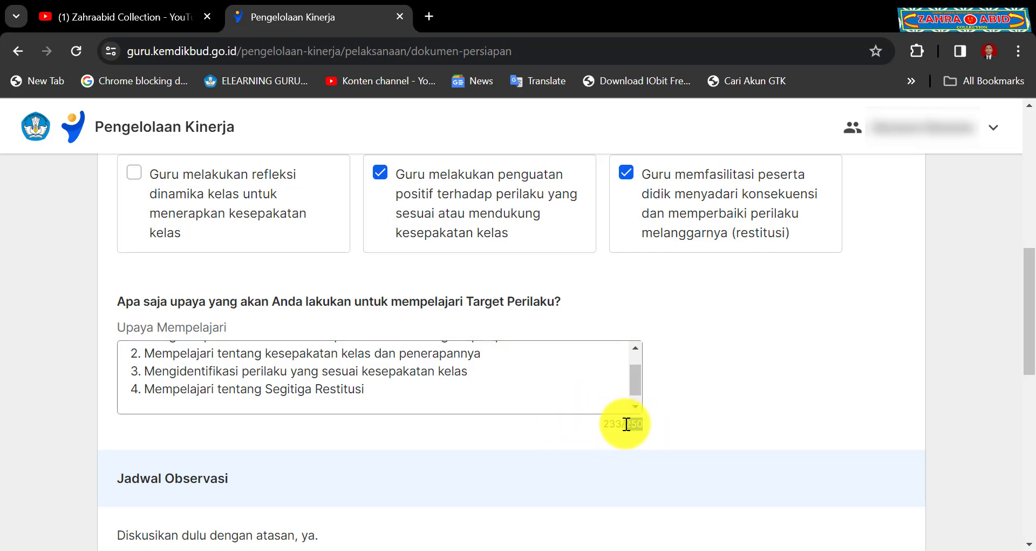
{"action": "scroll", "coordinate": [606, 397], "scroll_direction": "up", "scroll_amount": 1}
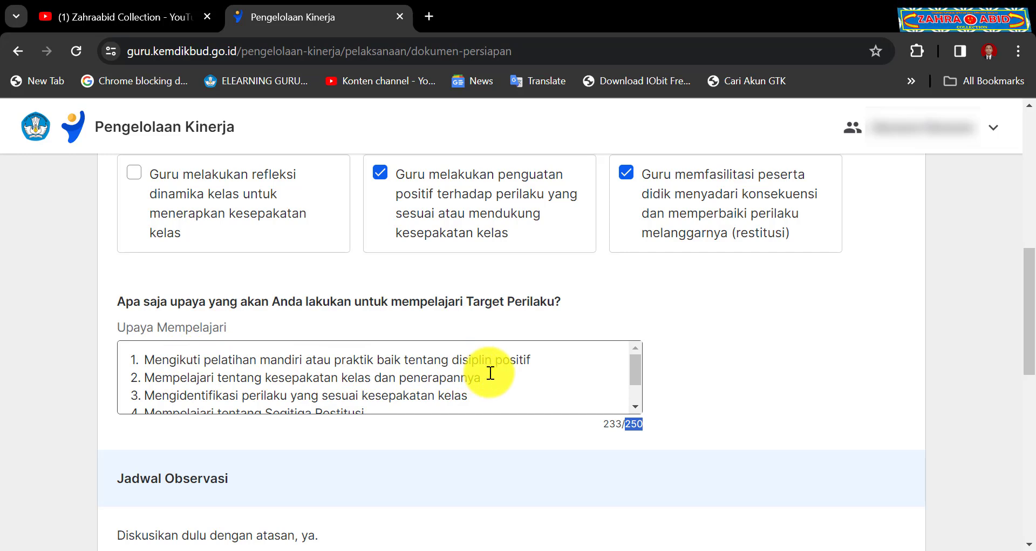
{"action": "scroll", "coordinate": [491, 373], "scroll_direction": "down", "scroll_amount": 2}
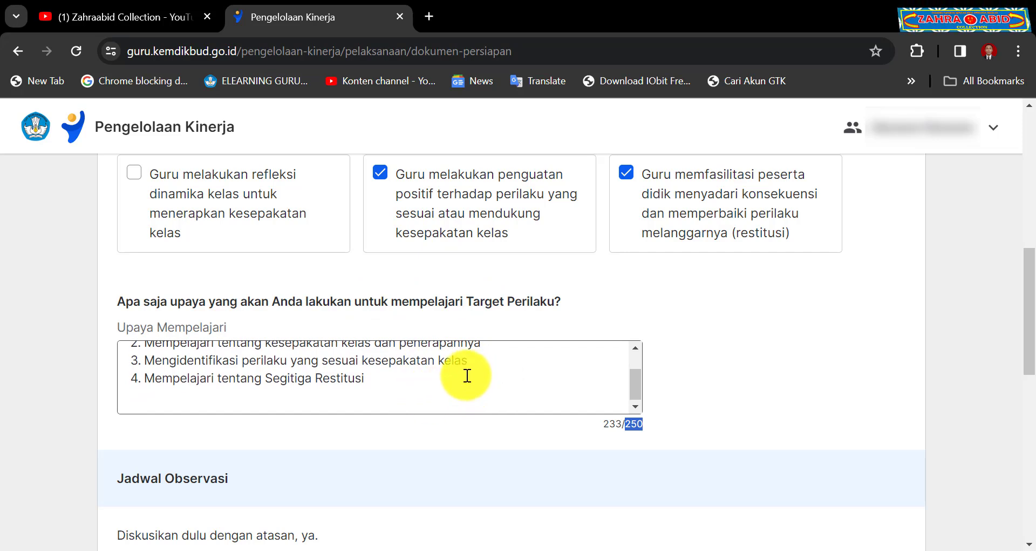
{"action": "scroll", "coordinate": [467, 376], "scroll_direction": "up", "scroll_amount": 2}
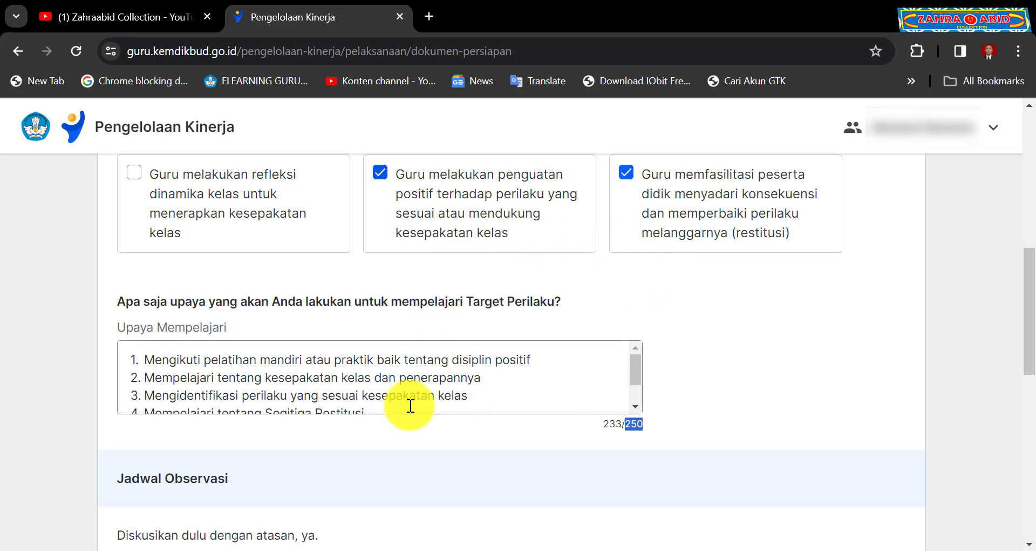
{"action": "scroll", "coordinate": [413, 402], "scroll_direction": "down", "scroll_amount": 2}
{"action": "scroll", "coordinate": [267, 400], "scroll_direction": "up", "scroll_amount": 2}
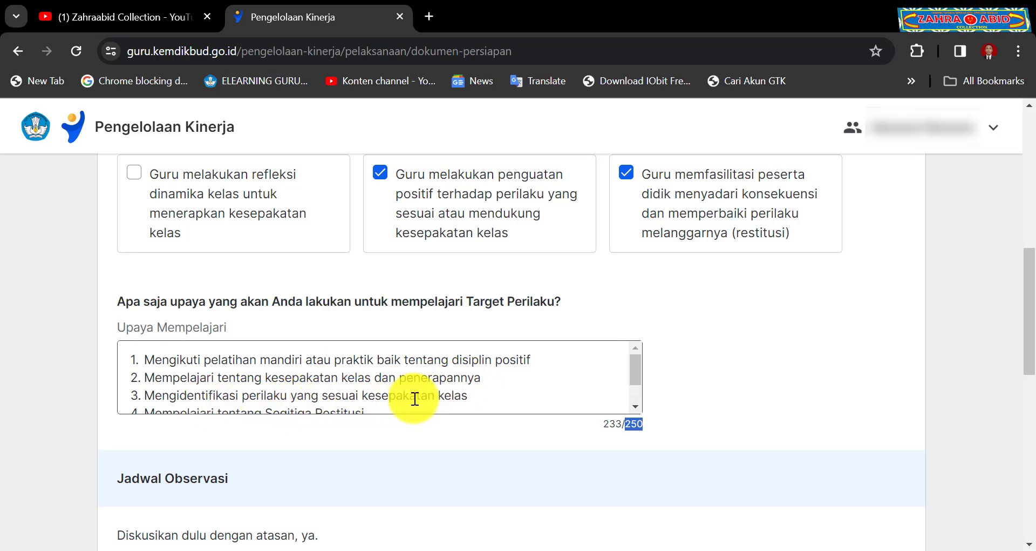
{"action": "scroll", "coordinate": [459, 398], "scroll_direction": "down", "scroll_amount": 1}
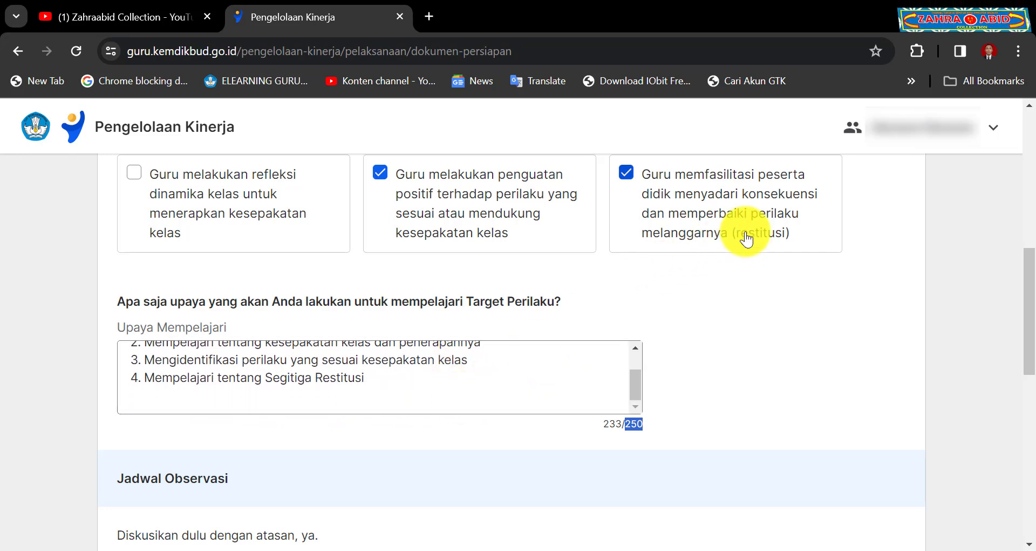
{"action": "left_click", "coordinate": [391, 388]}
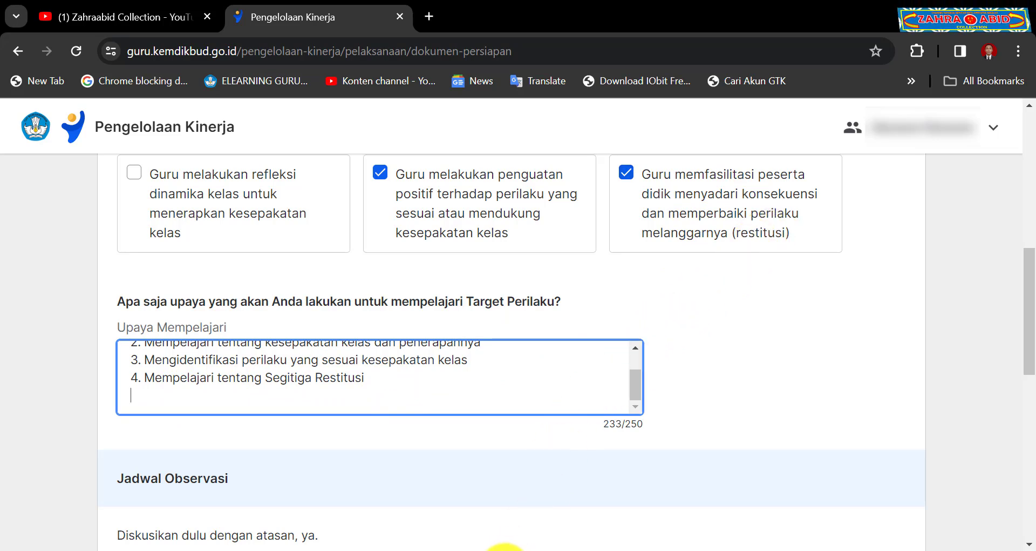
{"action": "scroll", "coordinate": [510, 393], "scroll_direction": "up", "scroll_amount": 2}
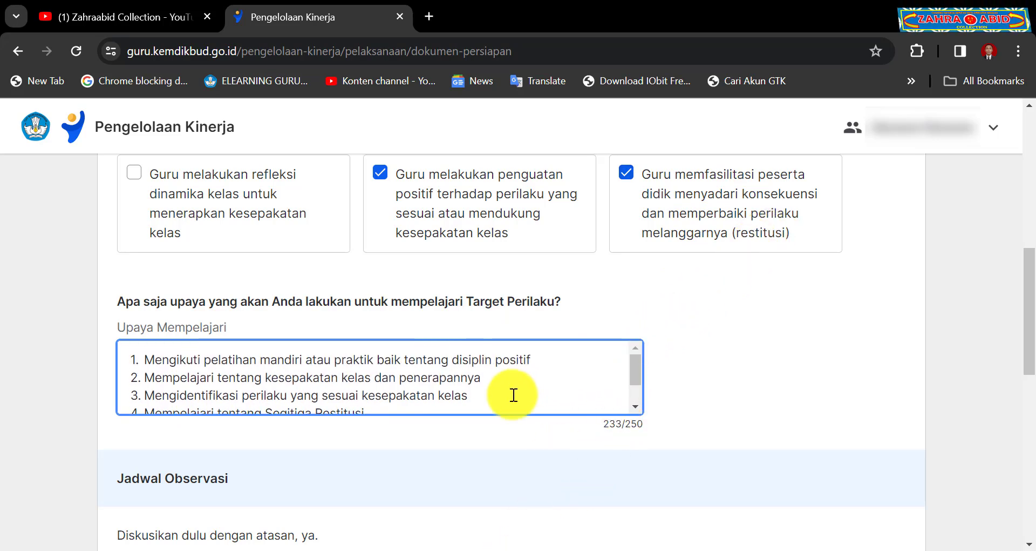
{"action": "scroll", "coordinate": [510, 393], "scroll_direction": "down", "scroll_amount": 2}
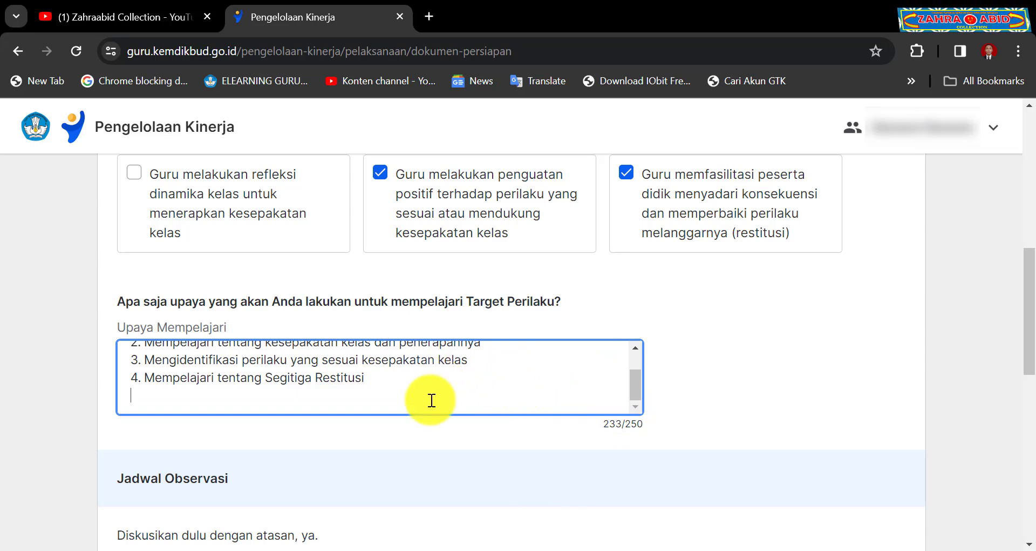
{"action": "scroll", "coordinate": [432, 400], "scroll_direction": "up", "scroll_amount": 2}
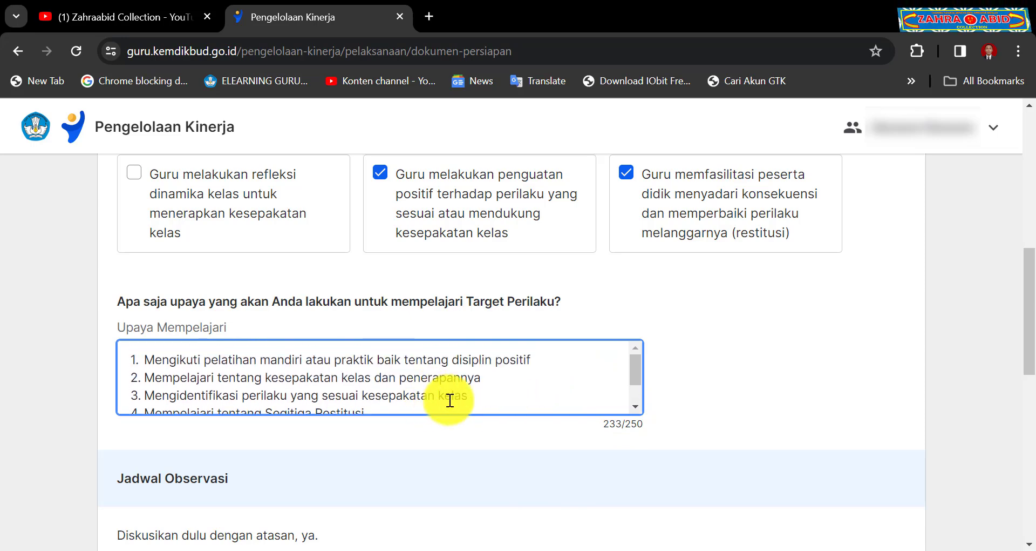
Open the Rubrik Observasi, highlight the recommended behaviours under the first focus behaviour (refleksi dinamika kelas), and acknowledge the rubric.
{"action": "scroll", "coordinate": [572, 421], "scroll_direction": "up", "scroll_amount": 5}
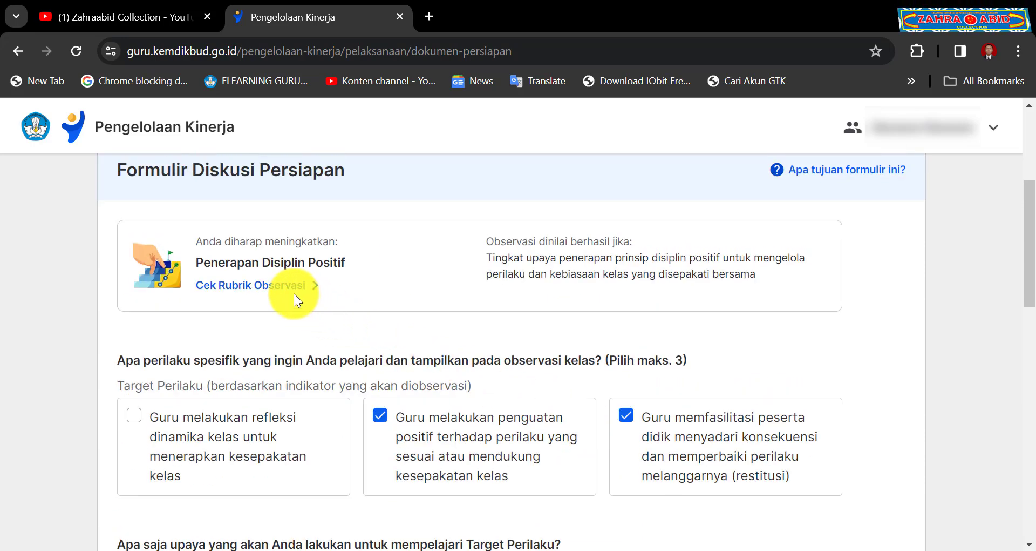
{"action": "left_click", "coordinate": [282, 285]}
{"action": "scroll", "coordinate": [773, 338], "scroll_direction": "down", "scroll_amount": 4}
{"action": "scroll", "coordinate": [773, 338], "scroll_direction": "down", "scroll_amount": 1}
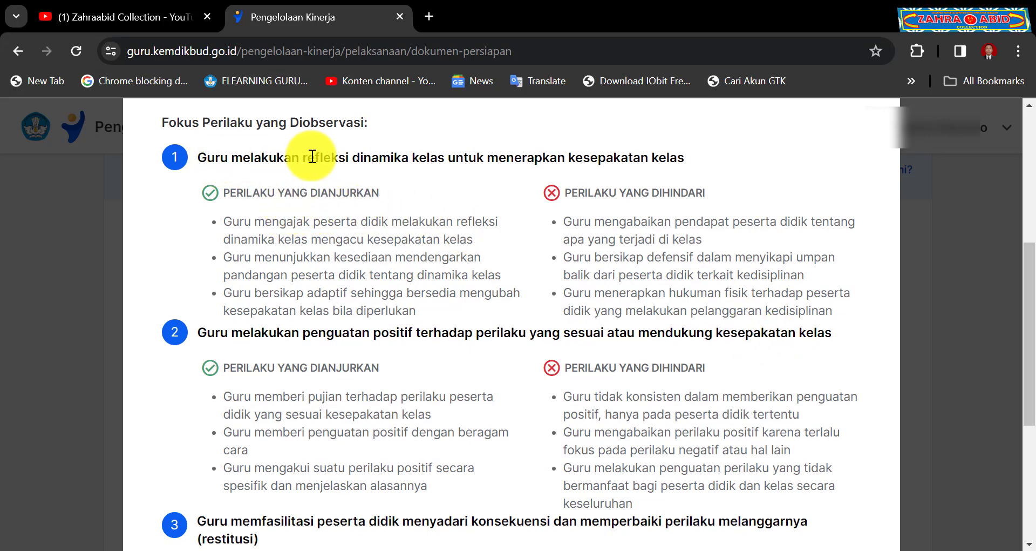
{"action": "left_click", "coordinate": [219, 218]}
{"action": "left_click_drag", "start_coordinate": [226, 220], "coordinate": [419, 309]}
{"action": "right_click", "coordinate": [400, 264]}
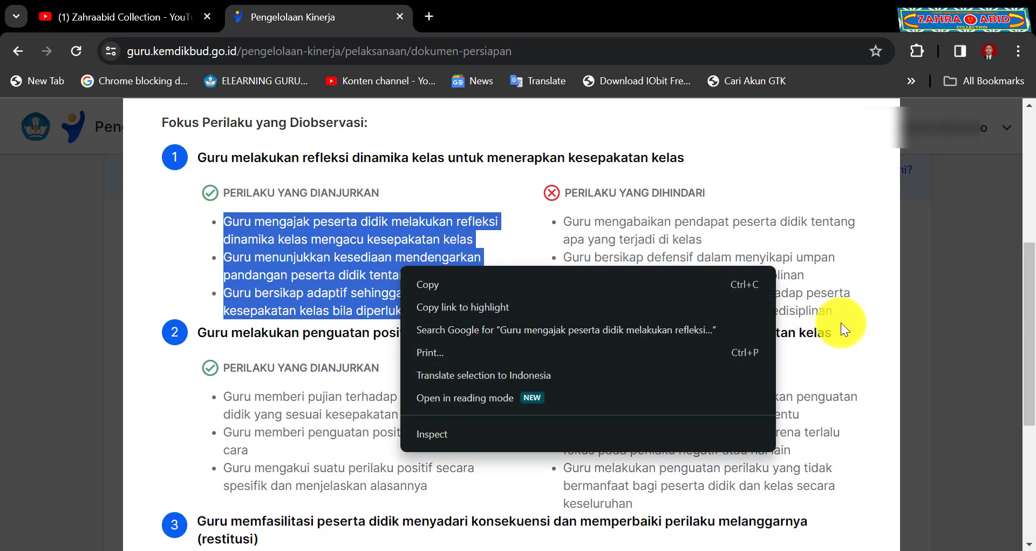
{"action": "left_click", "coordinate": [860, 319]}
{"action": "scroll", "coordinate": [850, 378], "scroll_direction": "down", "scroll_amount": 5}
{"action": "left_click", "coordinate": [798, 502]}
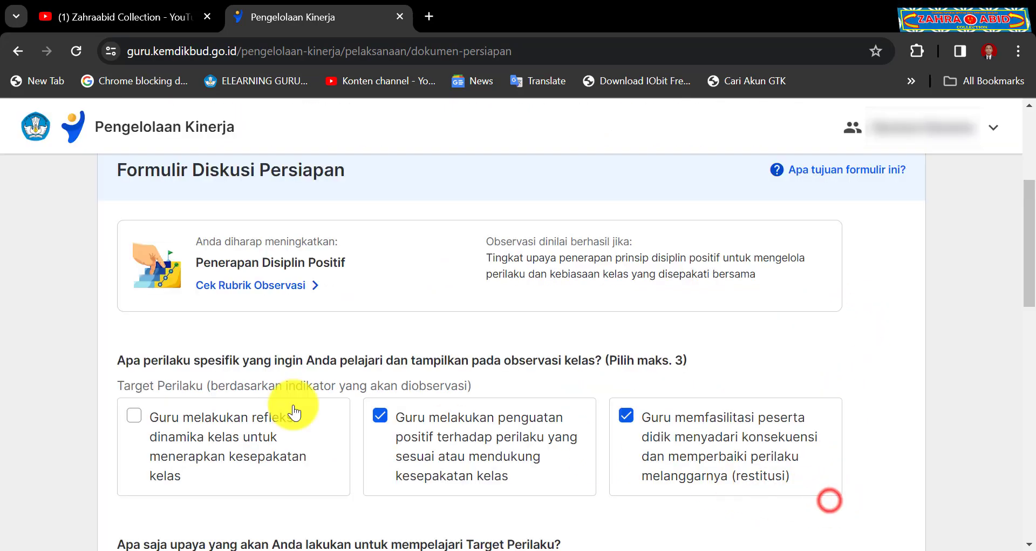
{"action": "scroll", "coordinate": [243, 417], "scroll_direction": "down", "scroll_amount": 3}
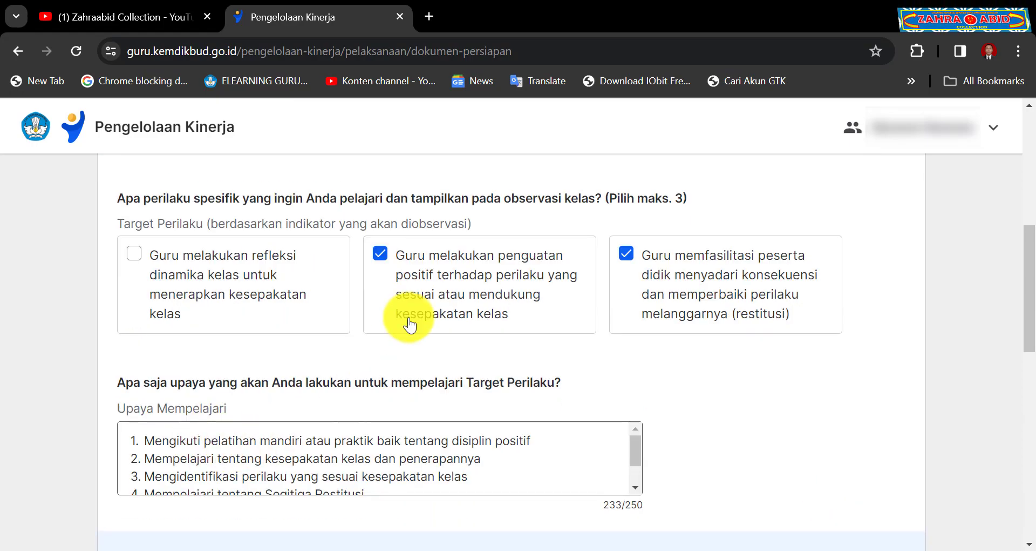
Reopen the Rubrik Observasi, highlight the recommended behaviours under the second focus behaviour (penguatan positif), acknowledge it and return to Upaya Mempelajari.
{"action": "scroll", "coordinate": [342, 324], "scroll_direction": "up", "scroll_amount": 5}
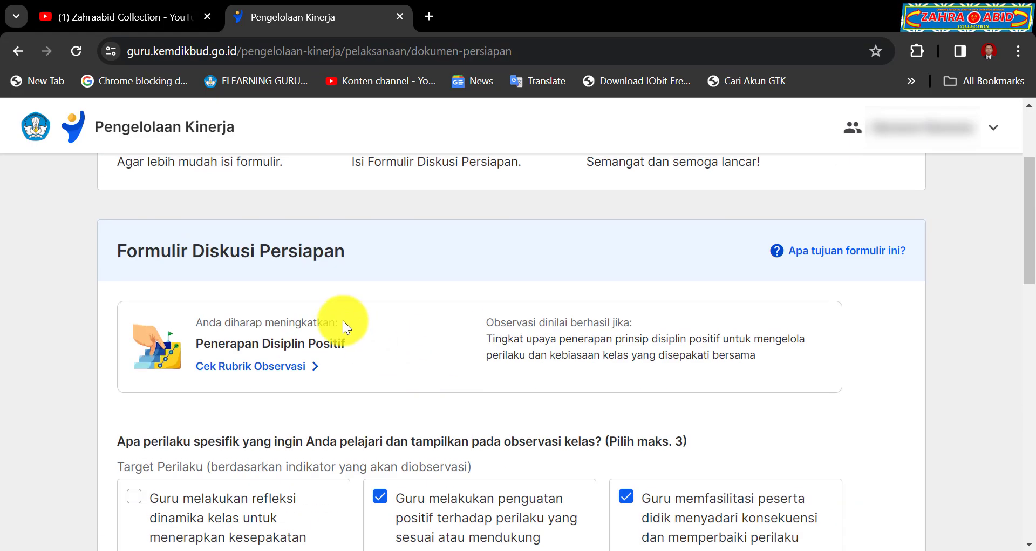
{"action": "left_click", "coordinate": [285, 367]}
{"action": "scroll", "coordinate": [486, 351], "scroll_direction": "down", "scroll_amount": 5}
{"action": "scroll", "coordinate": [486, 347], "scroll_direction": "down", "scroll_amount": 5}
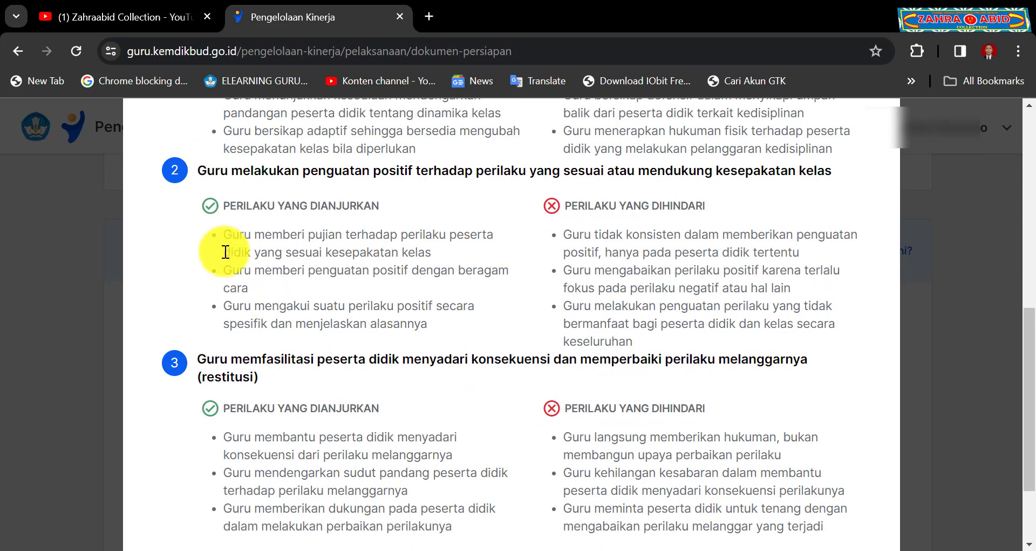
{"action": "left_click_drag", "start_coordinate": [225, 235], "coordinate": [420, 316]}
{"action": "right_click", "coordinate": [420, 316]}
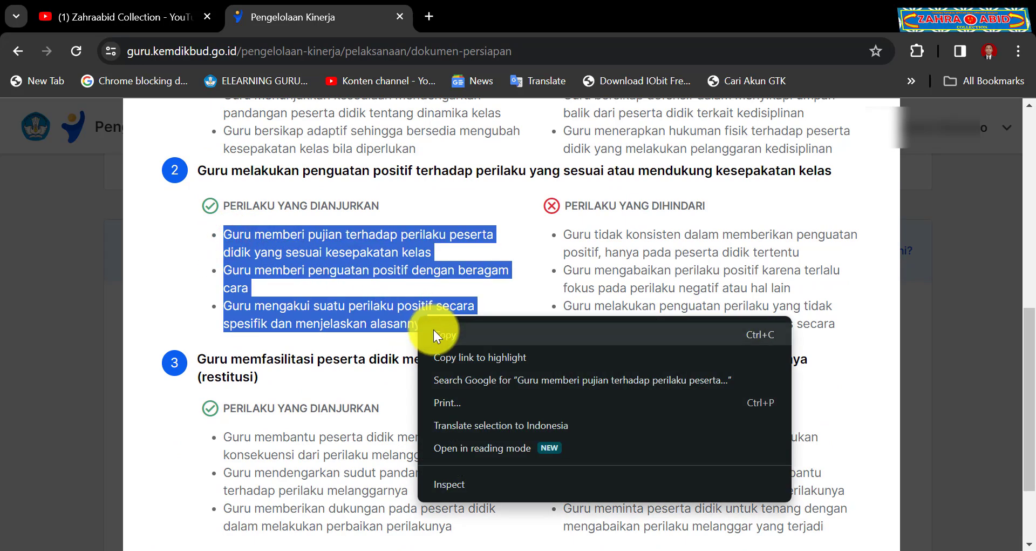
{"action": "left_click", "coordinate": [647, 263]}
{"action": "scroll", "coordinate": [664, 351], "scroll_direction": "down", "scroll_amount": 5}
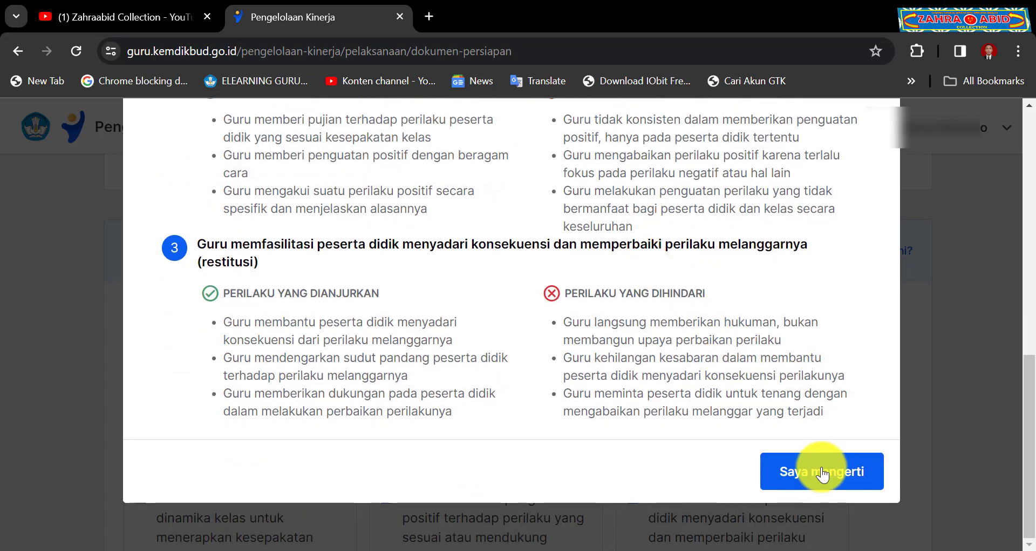
{"action": "left_click", "coordinate": [819, 473]}
{"action": "scroll", "coordinate": [497, 361], "scroll_direction": "down", "scroll_amount": 3}
{"action": "left_click", "coordinate": [445, 429]}
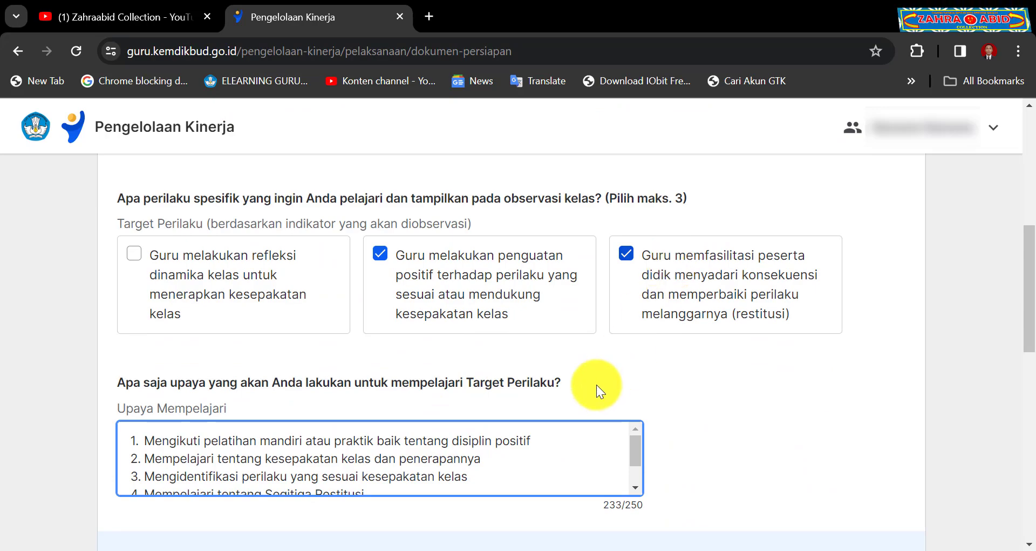
Consult the recommended behaviours for the third focus behaviour (restitusi) in the Rubrik Observasi, acknowledge it and return to the Upaya Mempelajari answer.
{"action": "scroll", "coordinate": [597, 384], "scroll_direction": "up", "scroll_amount": 6}
{"action": "left_click", "coordinate": [297, 447]}
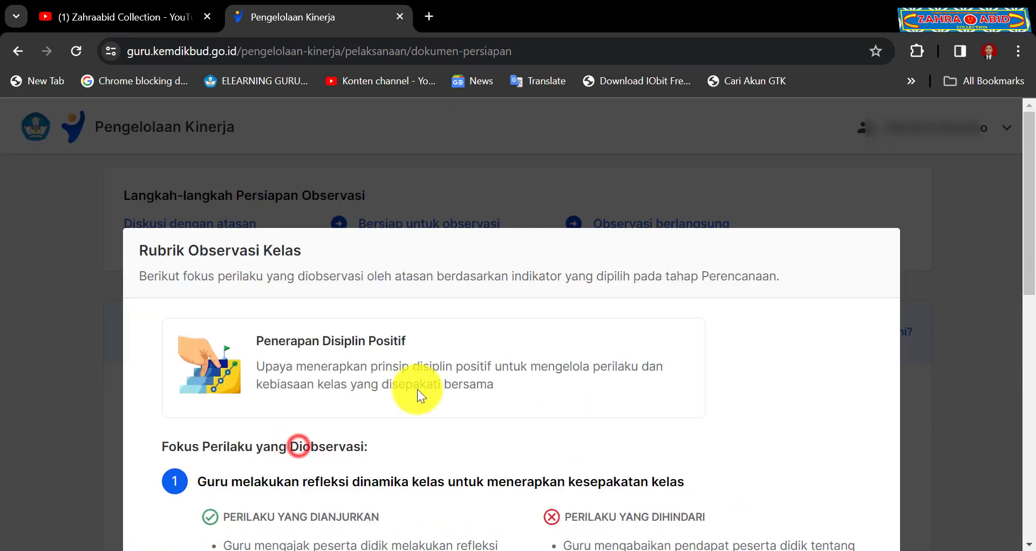
{"action": "scroll", "coordinate": [416, 394], "scroll_direction": "down", "scroll_amount": 8}
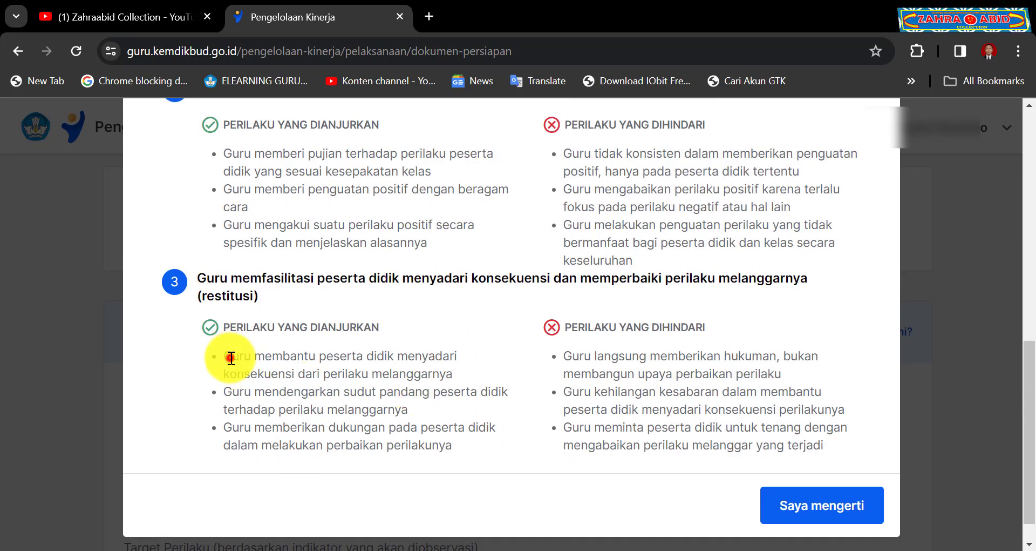
{"action": "left_click", "coordinate": [795, 494]}
{"action": "scroll", "coordinate": [540, 426], "scroll_direction": "down", "scroll_amount": 6}
{"action": "scroll", "coordinate": [540, 427], "scroll_direction": "down", "scroll_amount": 3}
{"action": "left_click", "coordinate": [416, 298]}
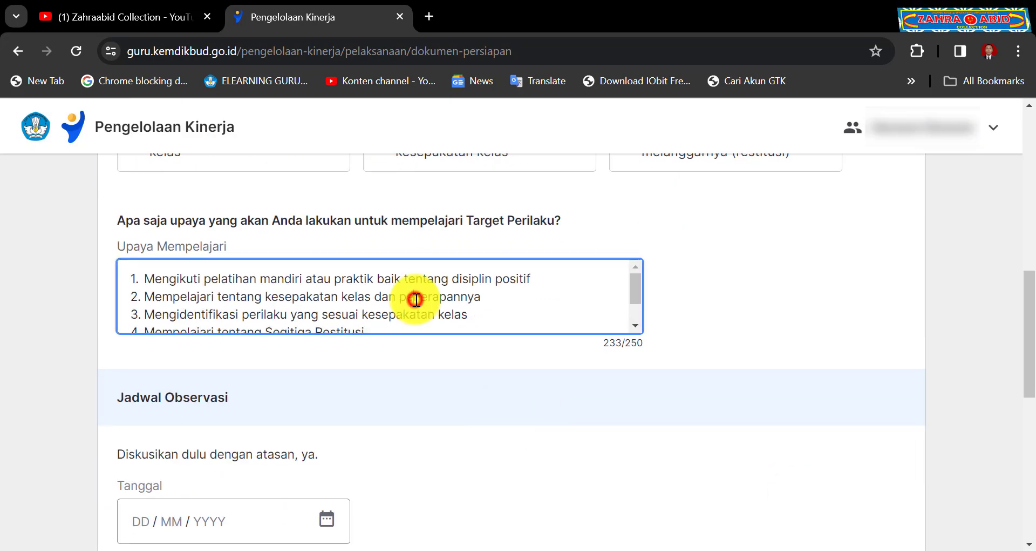
Review the numbered efforts in Upaya Mempelajari against the chosen Target Perilaku, with all four lines in view.
{"action": "scroll", "coordinate": [578, 306], "scroll_direction": "up", "scroll_amount": 2}
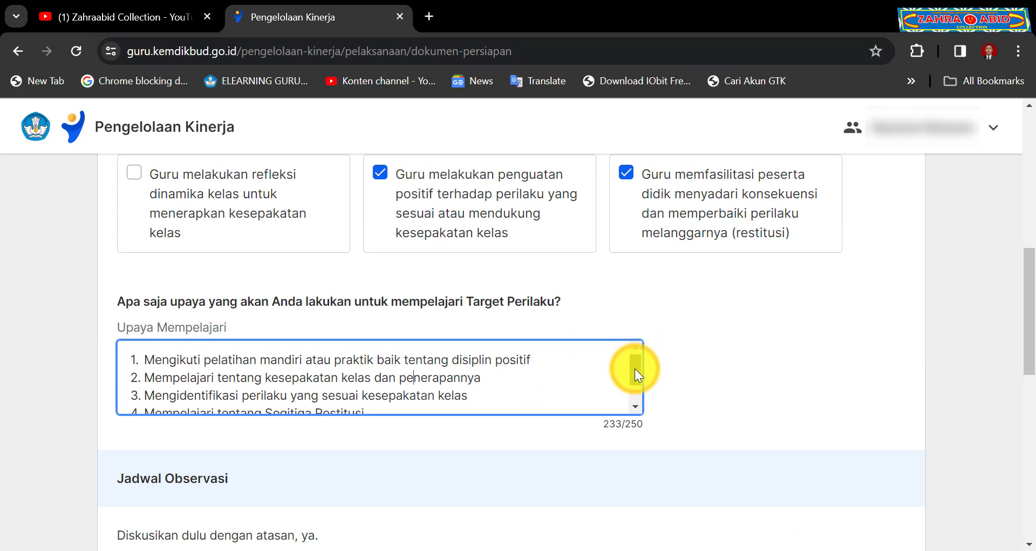
{"action": "mouse_move", "coordinate": [635, 368]}
{"action": "left_mouse_down"}
{"action": "mouse_move", "coordinate": [636, 385]}
{"action": "mouse_move", "coordinate": [635, 373]}
{"action": "left_mouse_up"}
{"action": "scroll", "coordinate": [635, 378], "scroll_direction": "up", "scroll_amount": 1}
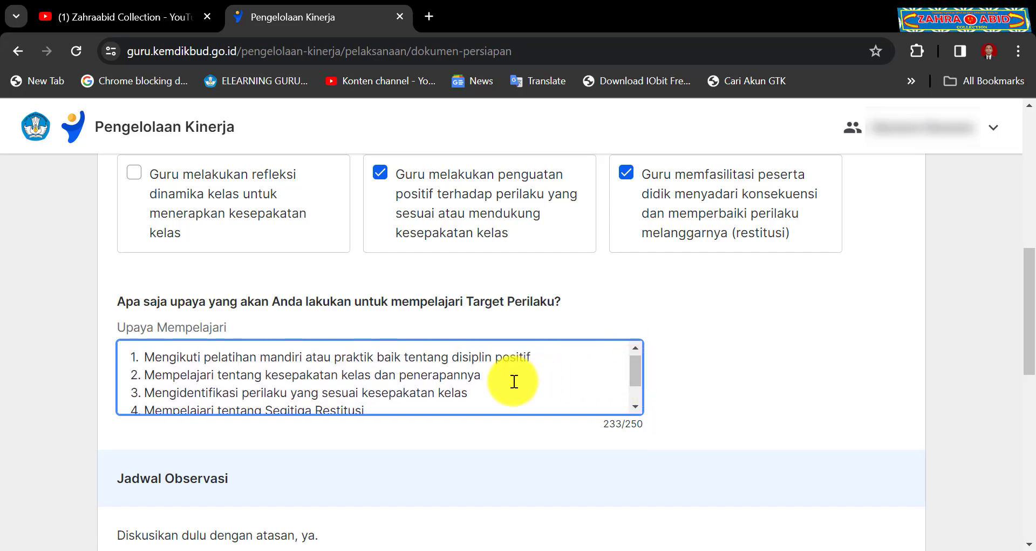
{"action": "scroll", "coordinate": [514, 381], "scroll_direction": "down", "scroll_amount": 2}
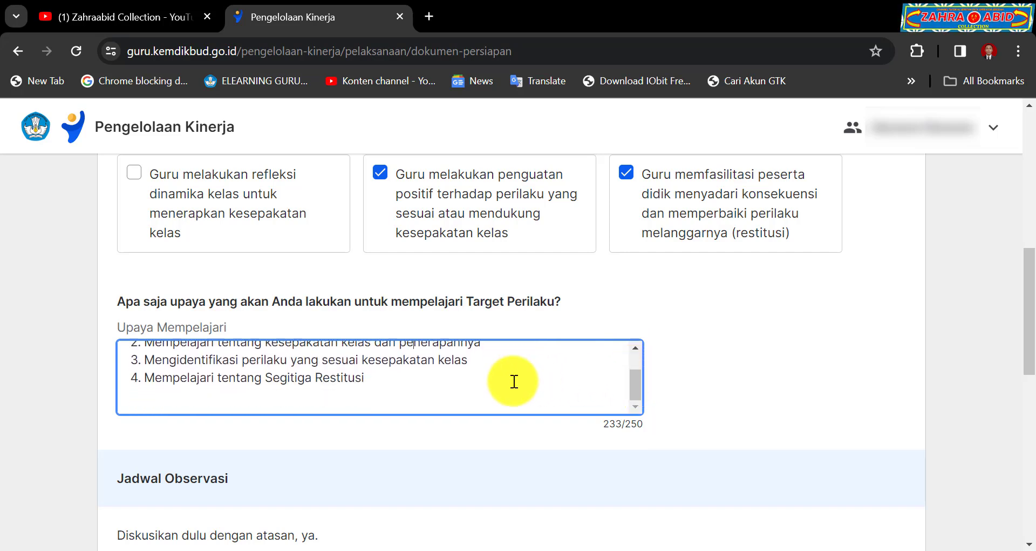
{"action": "left_click", "coordinate": [635, 348]}
{"action": "left_click_drag", "start_coordinate": [637, 374], "coordinate": [635, 375]}
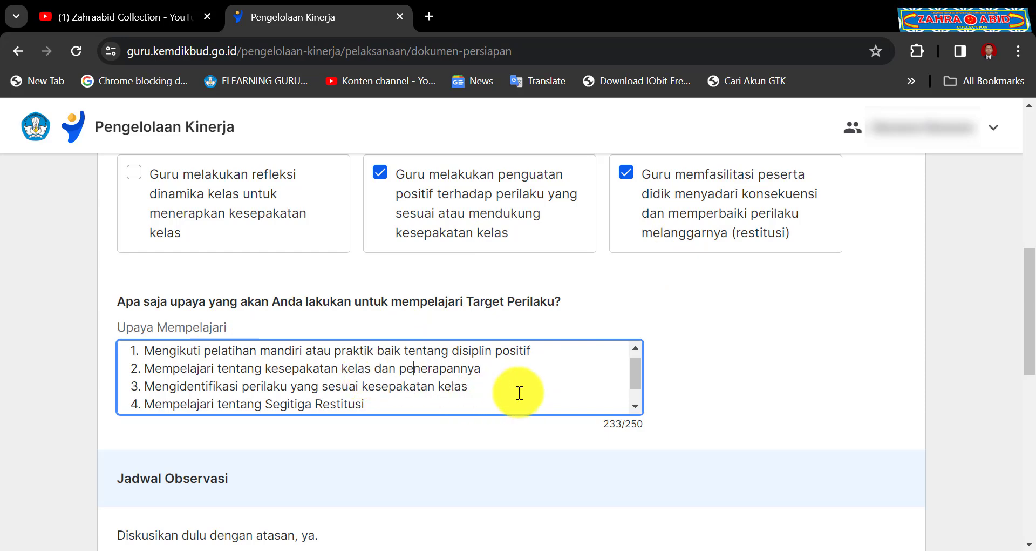
Reread all three focus behaviours in the Rubrik Observasi Kelas and acknowledge the rubric.
{"action": "scroll", "coordinate": [486, 389], "scroll_direction": "up", "scroll_amount": 1}
{"action": "scroll", "coordinate": [704, 290], "scroll_direction": "up", "scroll_amount": 4}
{"action": "left_click", "coordinate": [243, 291]}
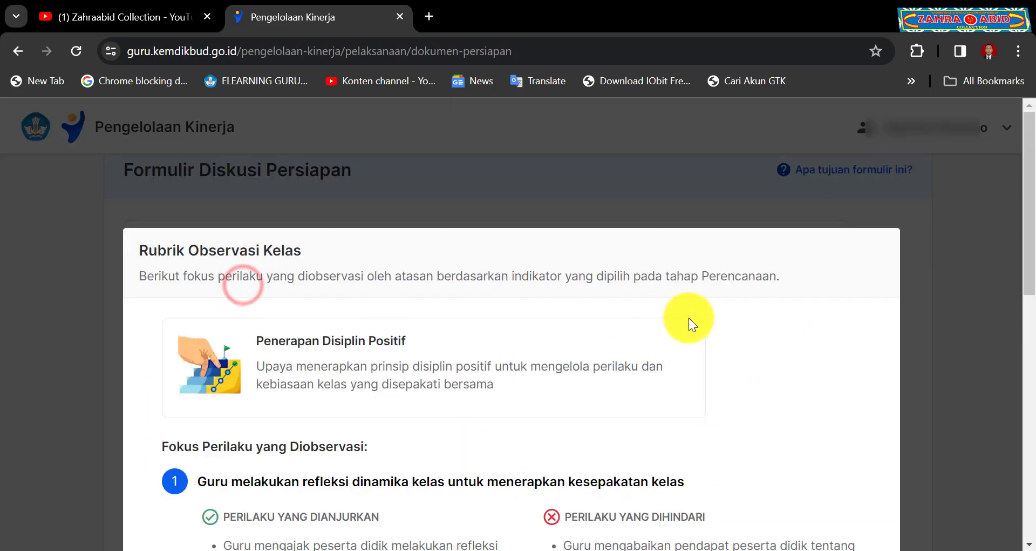
{"action": "scroll", "coordinate": [688, 317], "scroll_direction": "down", "scroll_amount": 3}
{"action": "scroll", "coordinate": [409, 286], "scroll_direction": "down", "scroll_amount": 3}
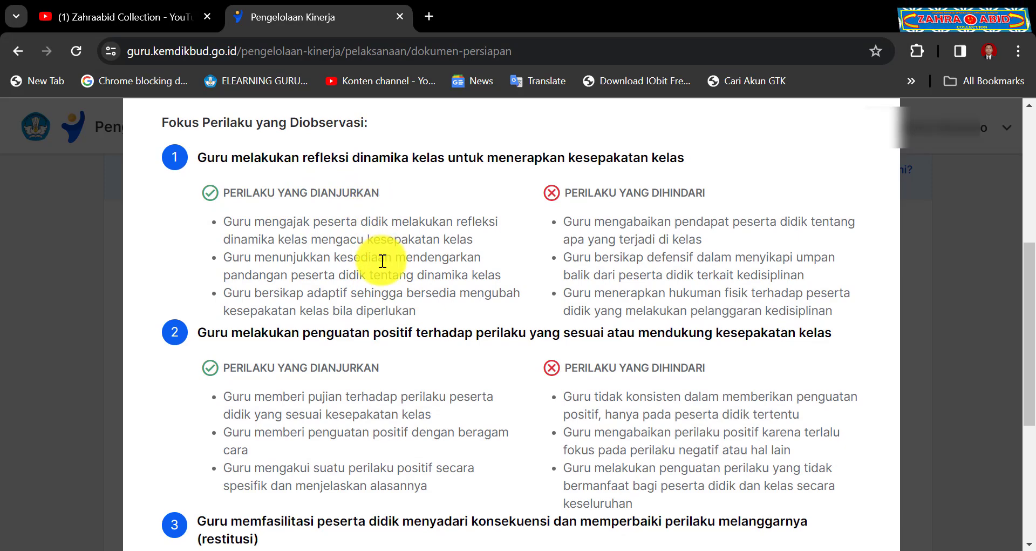
{"action": "scroll", "coordinate": [479, 300], "scroll_direction": "down", "scroll_amount": 5}
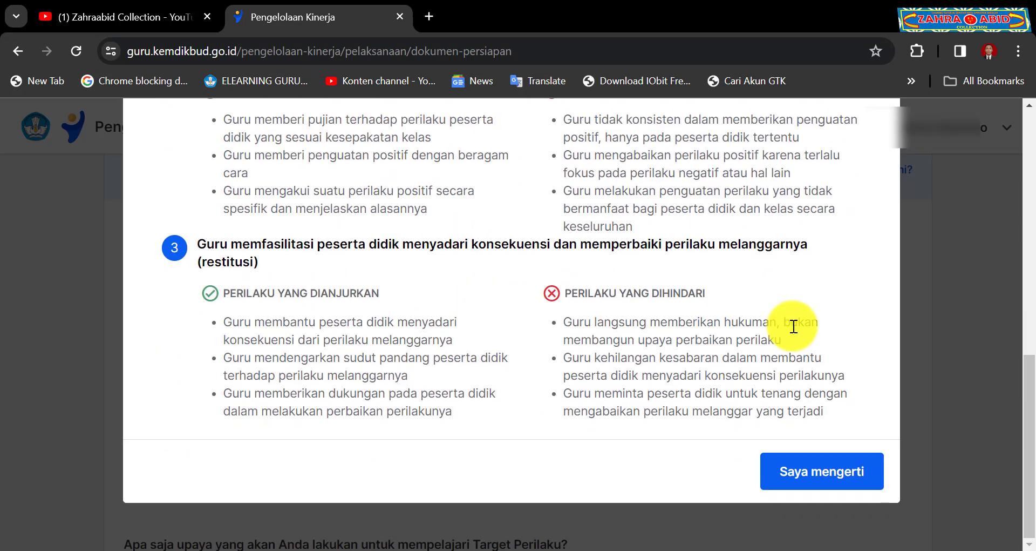
{"action": "left_click", "coordinate": [826, 467]}
{"action": "scroll", "coordinate": [807, 378], "scroll_direction": "down", "scroll_amount": 4}
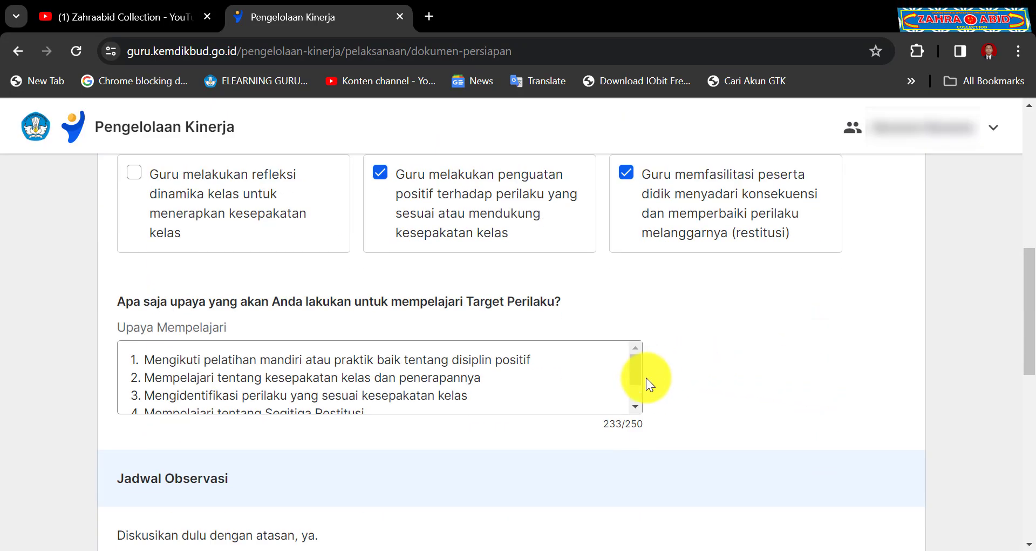
Highlight the fourth learning effort, Mempelajari tentang Segitiga Restitusi, compare it with the restitusi target, and move on to the Jadwal Observasi section.
{"action": "left_click_drag", "start_coordinate": [635, 371], "coordinate": [635, 377]}
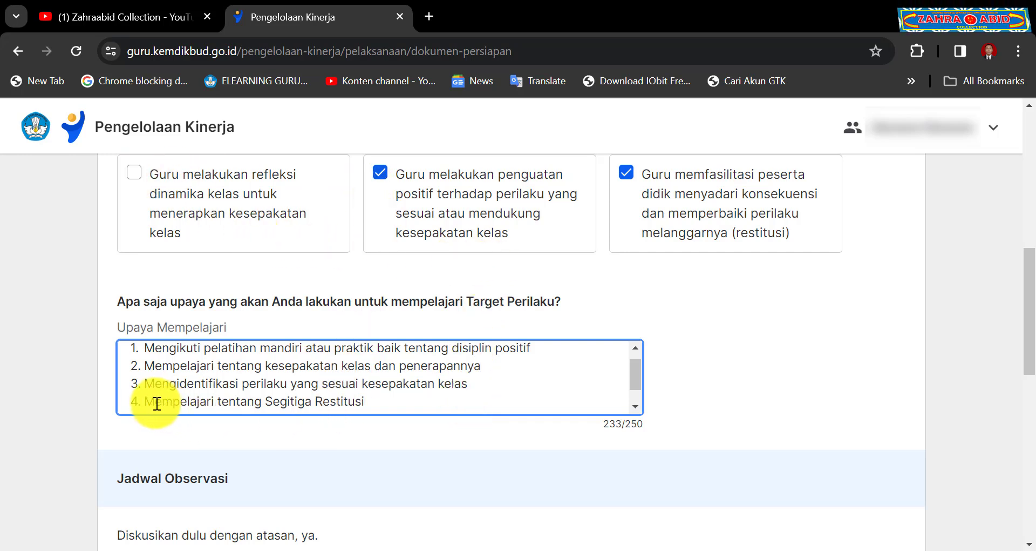
{"action": "left_click_drag", "start_coordinate": [150, 404], "coordinate": [426, 407]}
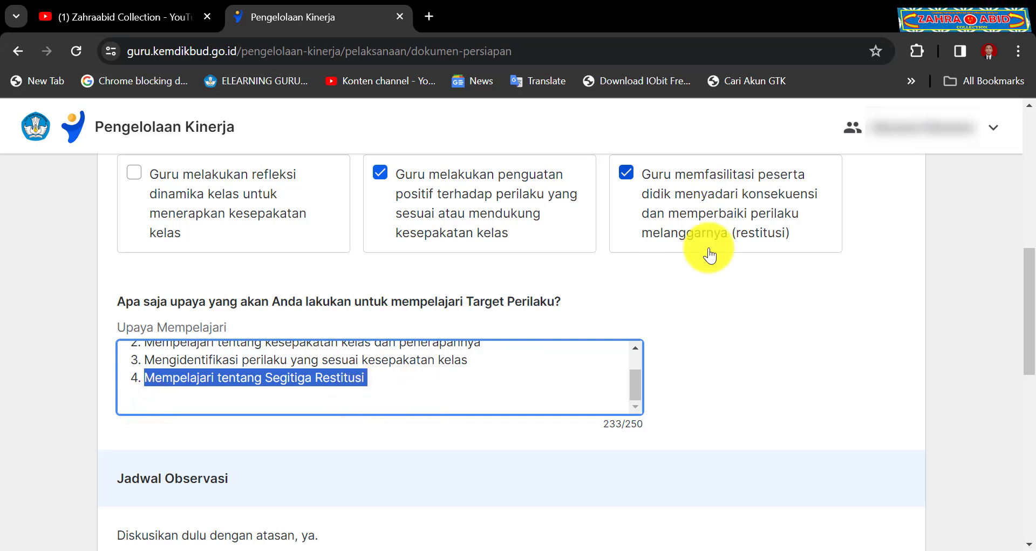
{"action": "left_click", "coordinate": [691, 348]}
{"action": "scroll", "coordinate": [544, 386], "scroll_direction": "up", "scroll_amount": 1}
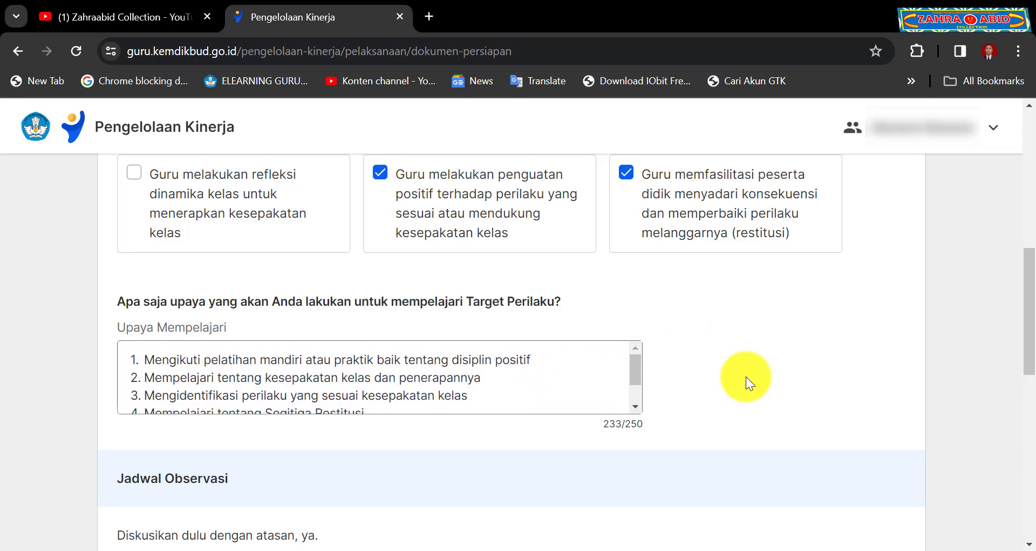
{"action": "scroll", "coordinate": [746, 377], "scroll_direction": "up", "scroll_amount": 3}
{"action": "scroll", "coordinate": [746, 378], "scroll_direction": "up", "scroll_amount": 3}
{"action": "scroll", "coordinate": [746, 377], "scroll_direction": "down", "scroll_amount": 7}
{"action": "scroll", "coordinate": [746, 377], "scroll_direction": "down", "scroll_amount": 3}
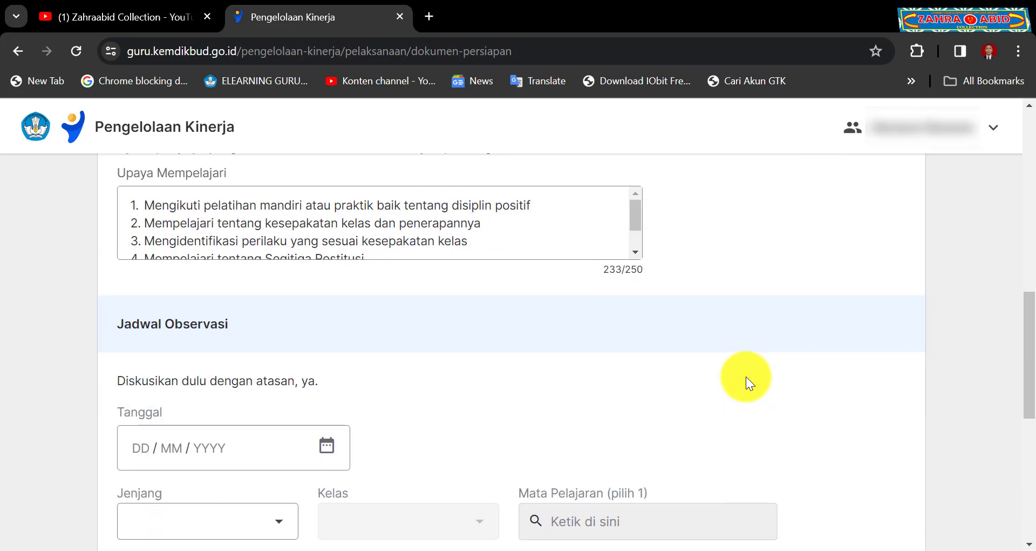
Highlight the reminder to discuss with the supervisor under Jadwal Observasi and set the observation Tanggal to 4/3/2024.
{"action": "scroll", "coordinate": [488, 342], "scroll_direction": "down", "scroll_amount": 2}
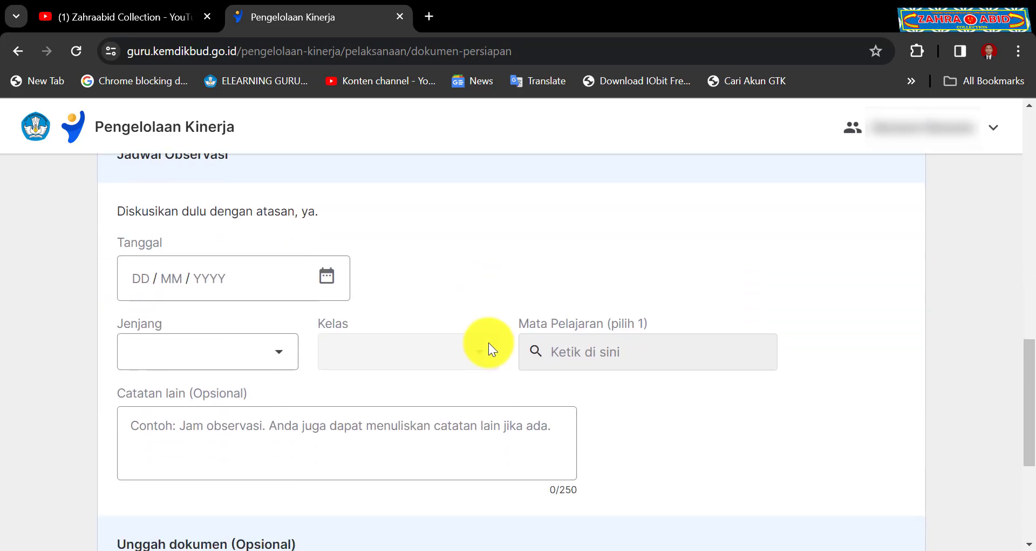
{"action": "scroll", "coordinate": [488, 342], "scroll_direction": "up", "scroll_amount": 2}
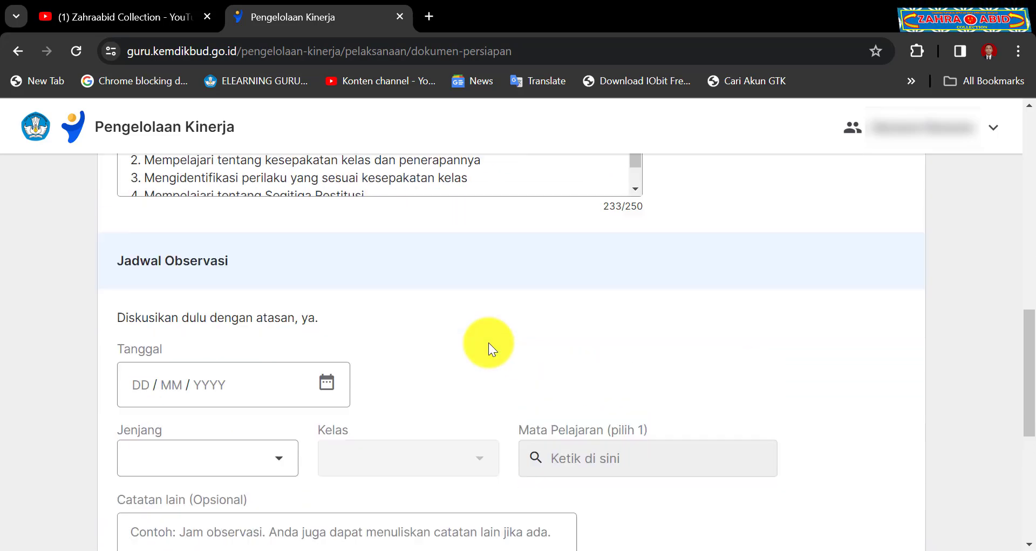
{"action": "left_click_drag", "start_coordinate": [121, 294], "coordinate": [331, 293]}
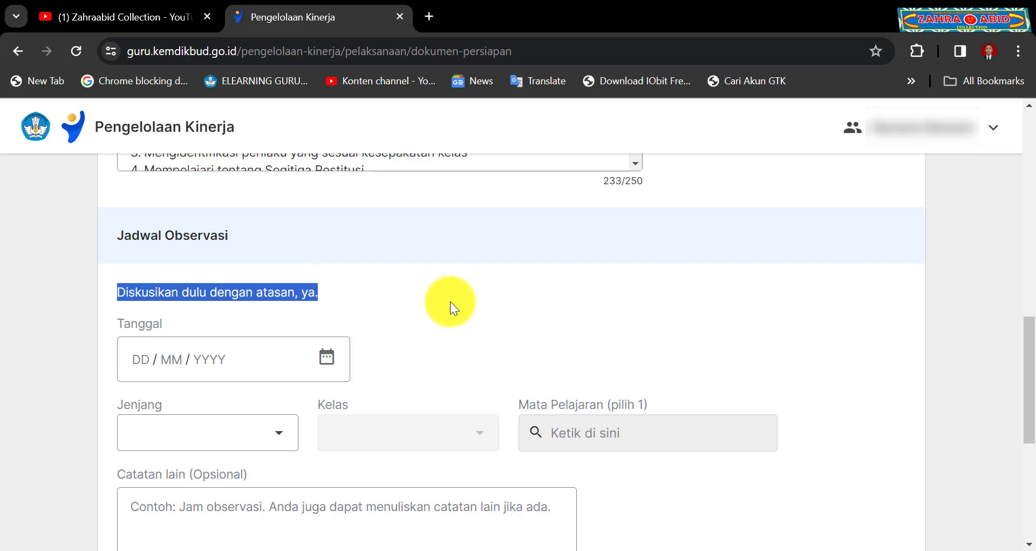
{"action": "scroll", "coordinate": [451, 302], "scroll_direction": "down", "scroll_amount": 2}
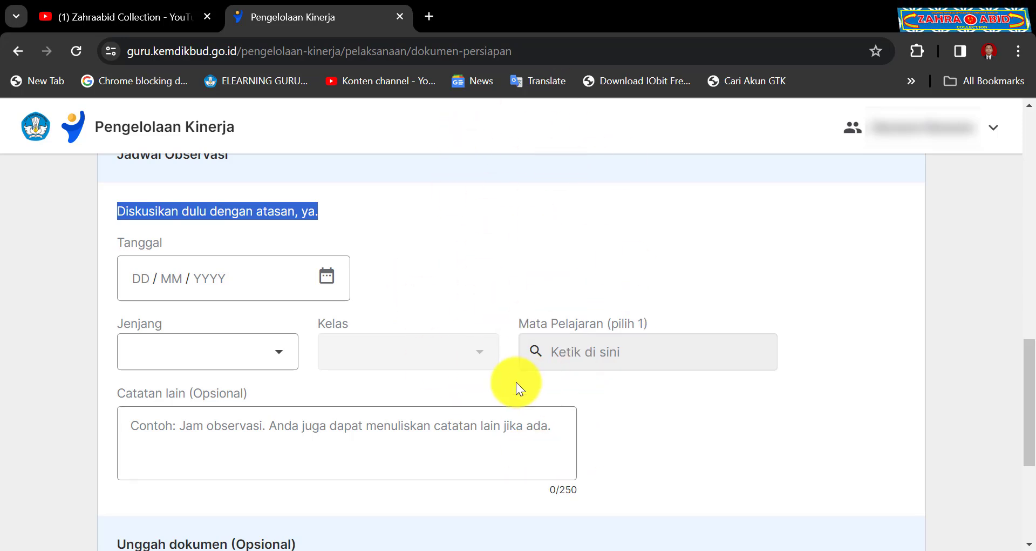
{"action": "left_click", "coordinate": [326, 278]}
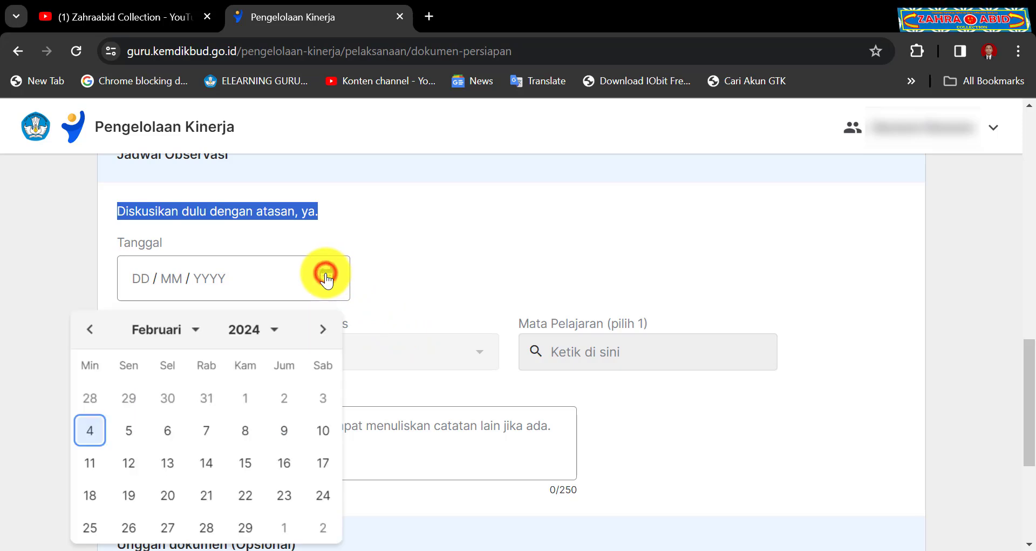
{"action": "left_click", "coordinate": [319, 329]}
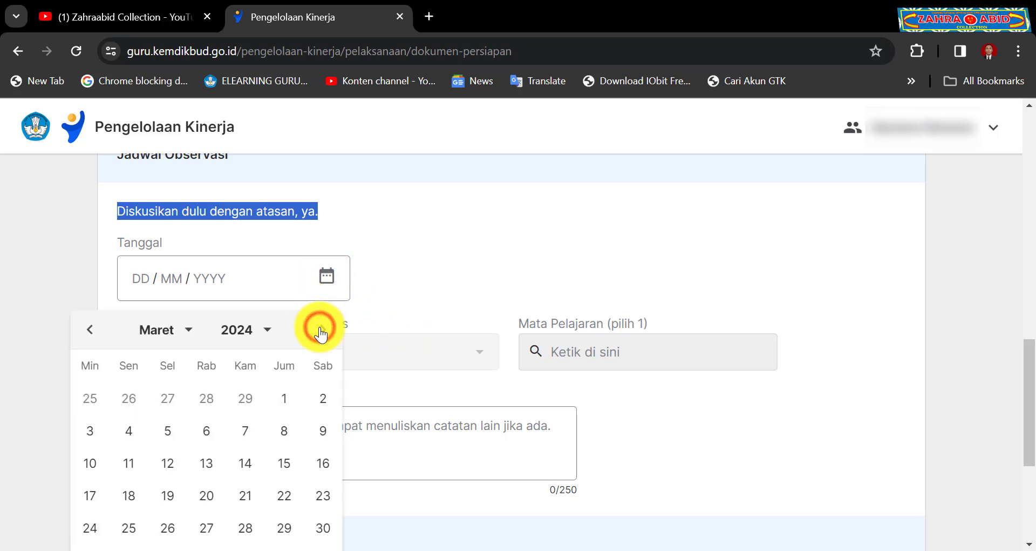
{"action": "left_click", "coordinate": [131, 436]}
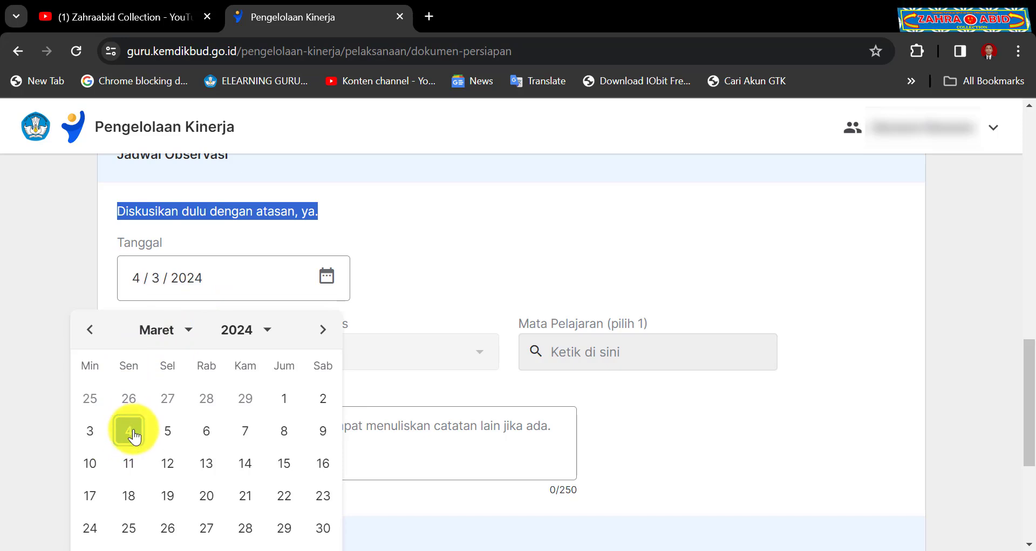
{"action": "left_click", "coordinate": [376, 402]}
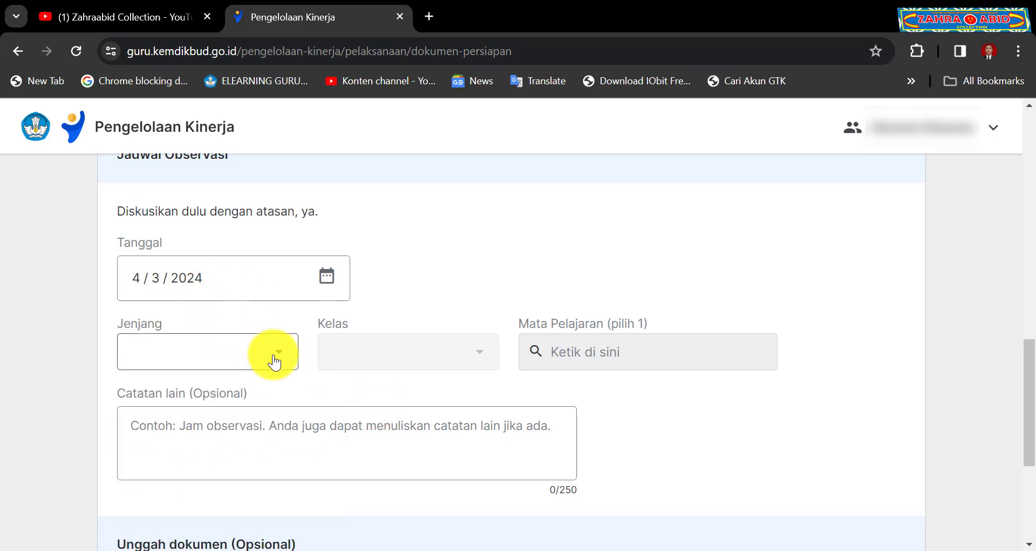
Set the Jenjang to SD and the Kelas to Kelas 6 for the observation schedule.
{"action": "left_click", "coordinate": [275, 359]}
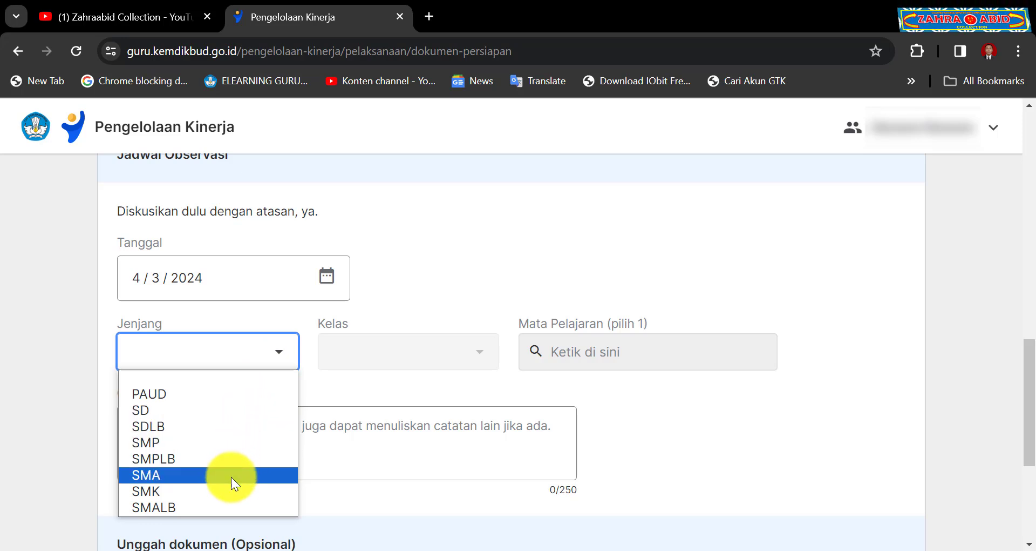
{"action": "left_click", "coordinate": [236, 408]}
{"action": "left_click", "coordinate": [419, 356]}
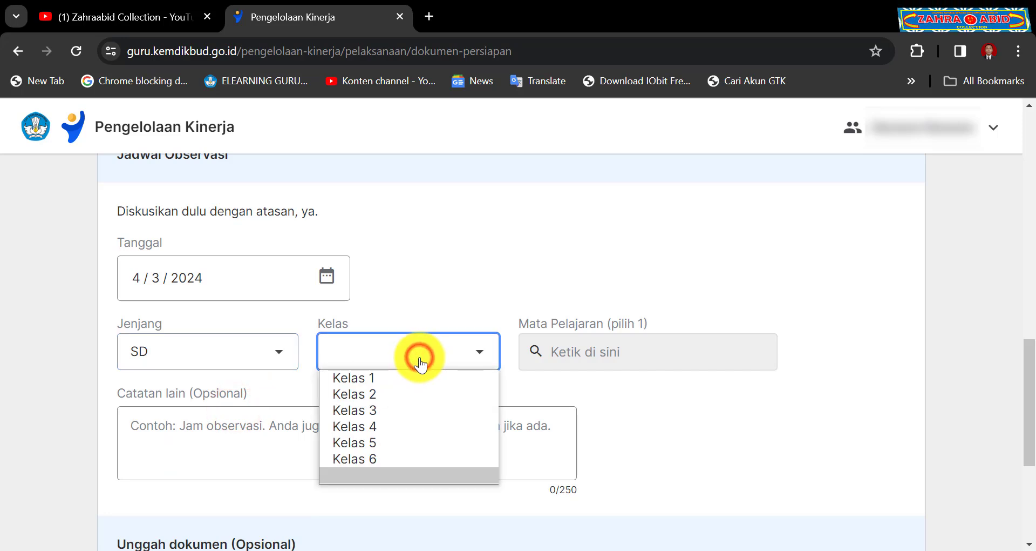
{"action": "left_click", "coordinate": [404, 460]}
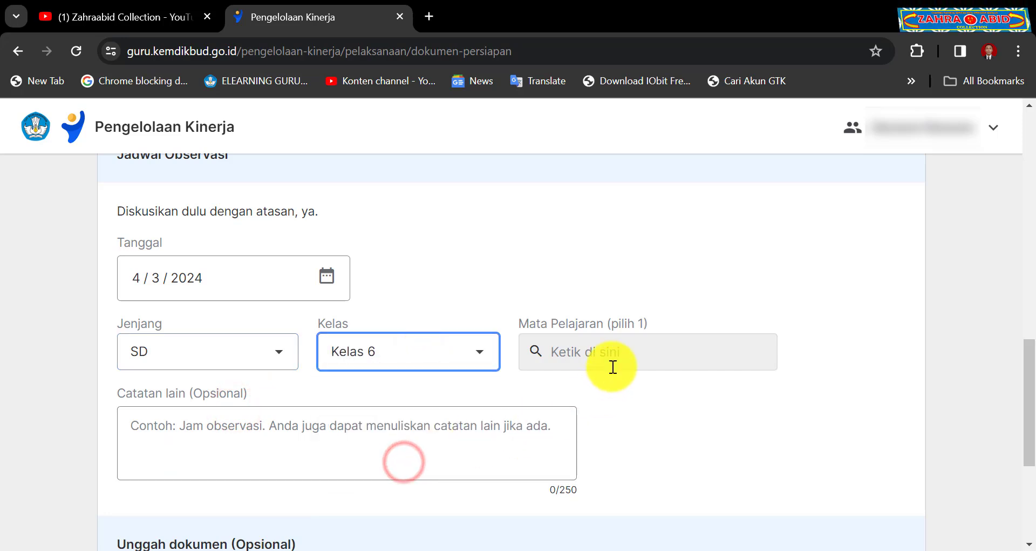
Search the Mata Pelajaran options for "pan" and choose Pendidikan Pancasila as the observed subject.
{"action": "left_click", "coordinate": [570, 353]}
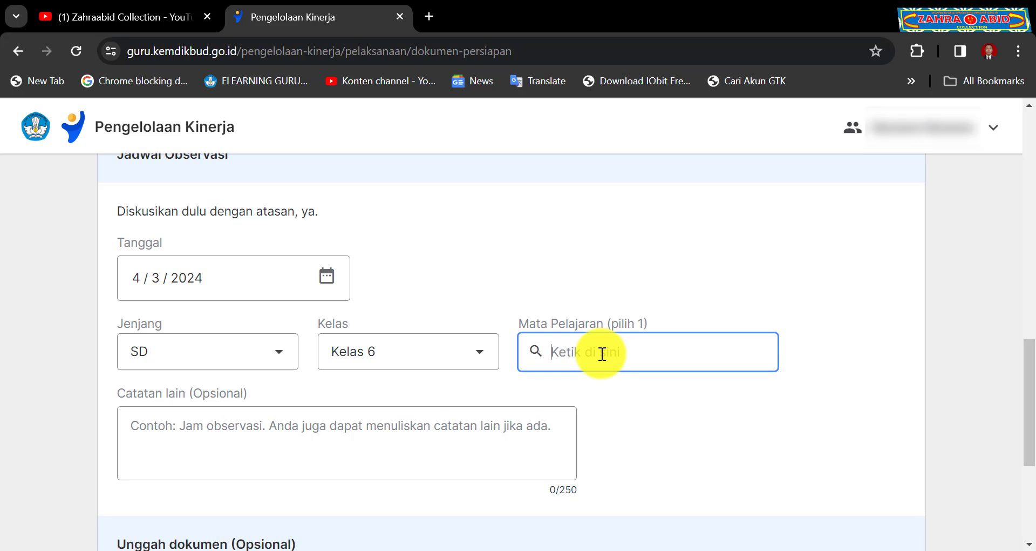
{"action": "type", "text": "P"}
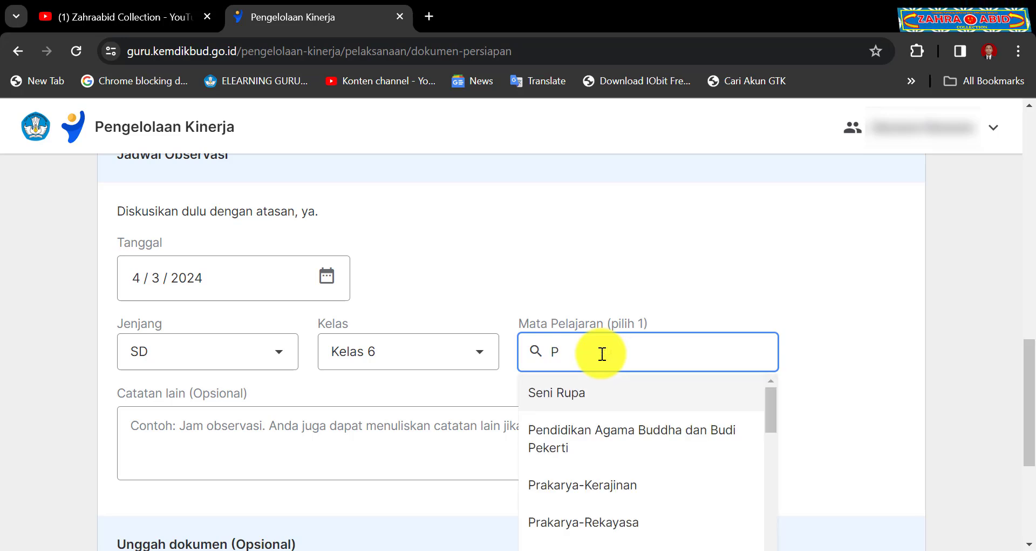
{"action": "key", "text": "BackSpace"}
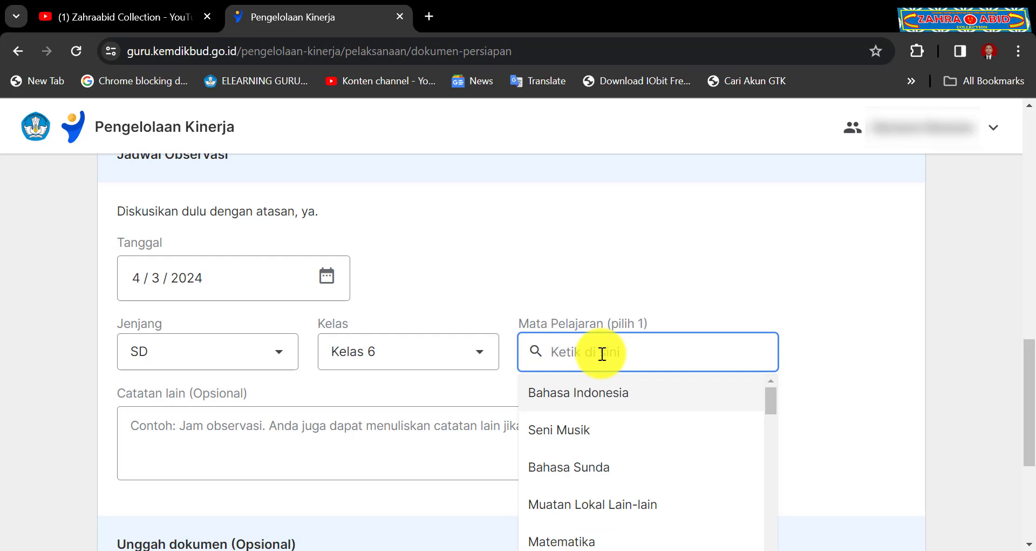
{"action": "type", "text": "m"}
{"action": "key", "text": "BackSpace"}
{"action": "type", "text": "p"}
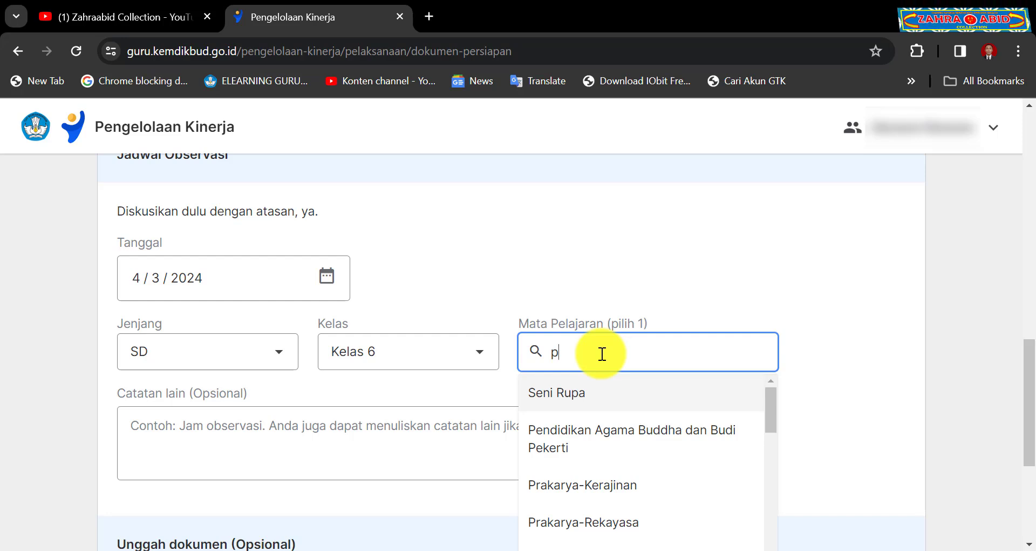
{"action": "type", "text": "an"}
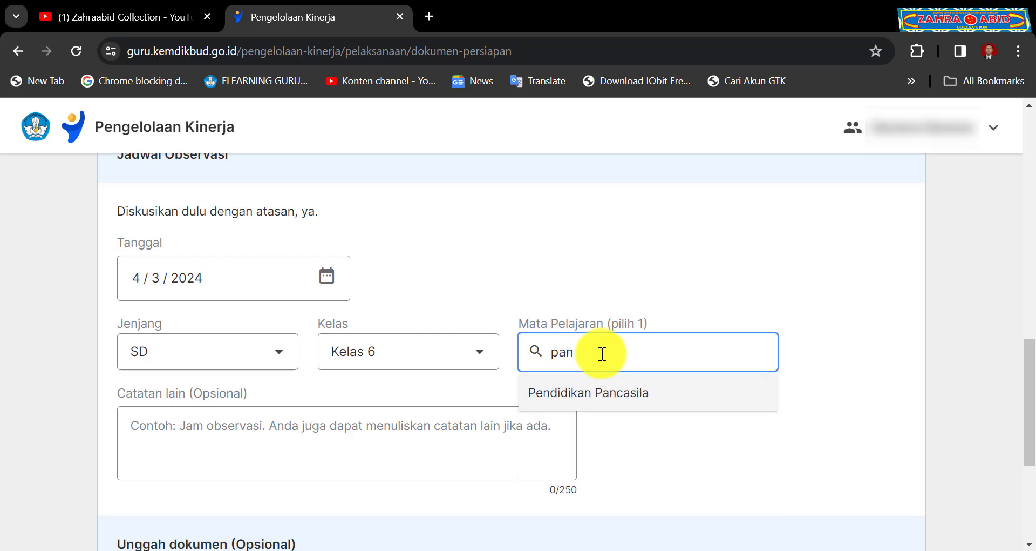
{"action": "left_click", "coordinate": [601, 398]}
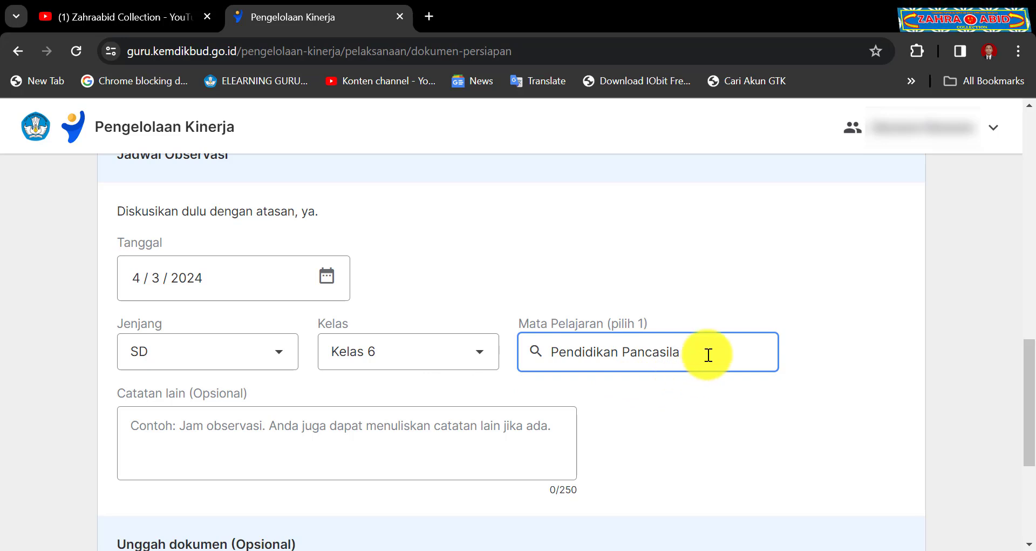
Browse the Mata Pelajaran options matching "b" and "m", and restore Pendidikan Pancasila as the subject.
{"action": "left_click_drag", "start_coordinate": [709, 354], "coordinate": [528, 352]}
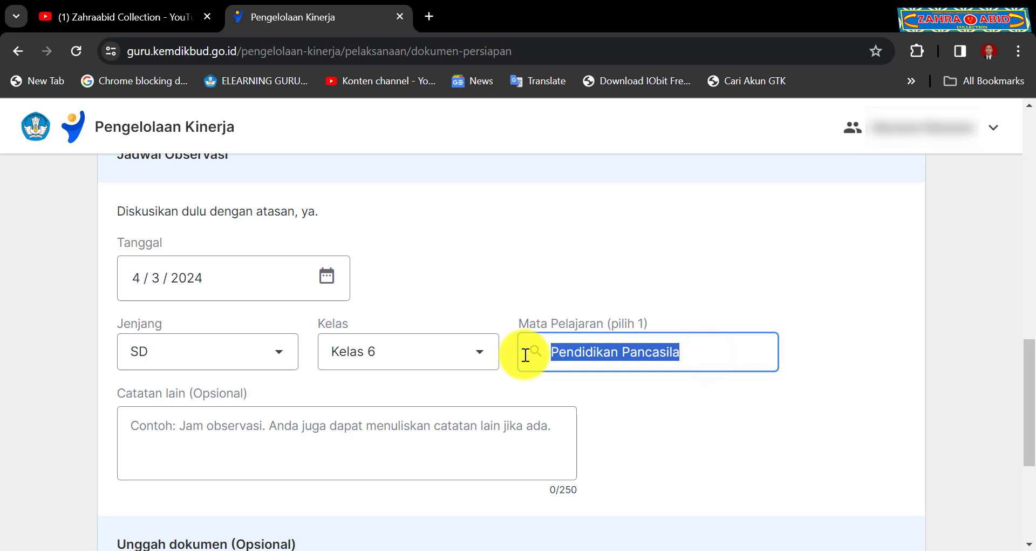
{"action": "type", "text": "b"}
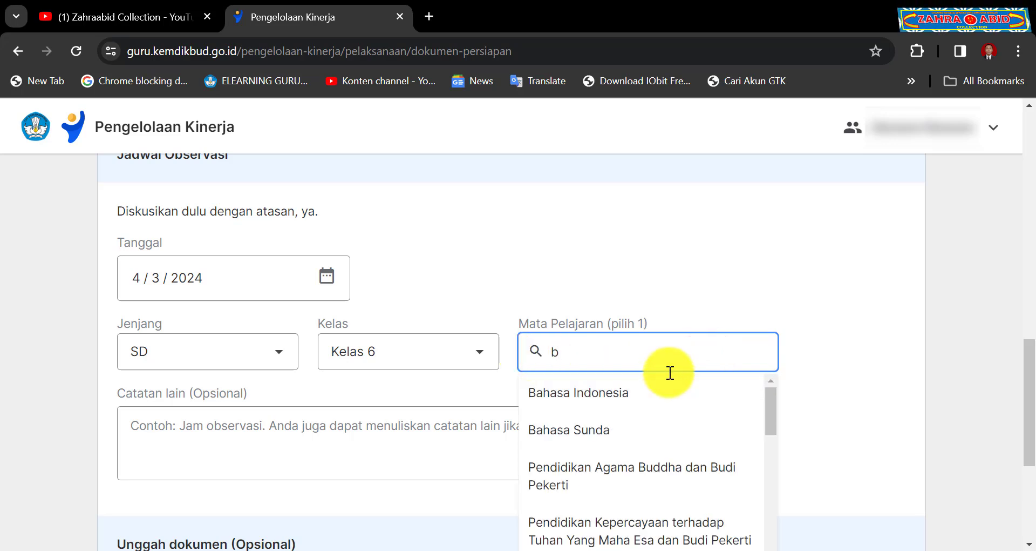
{"action": "key", "text": "BackSpace"}
{"action": "type", "text": "m"}
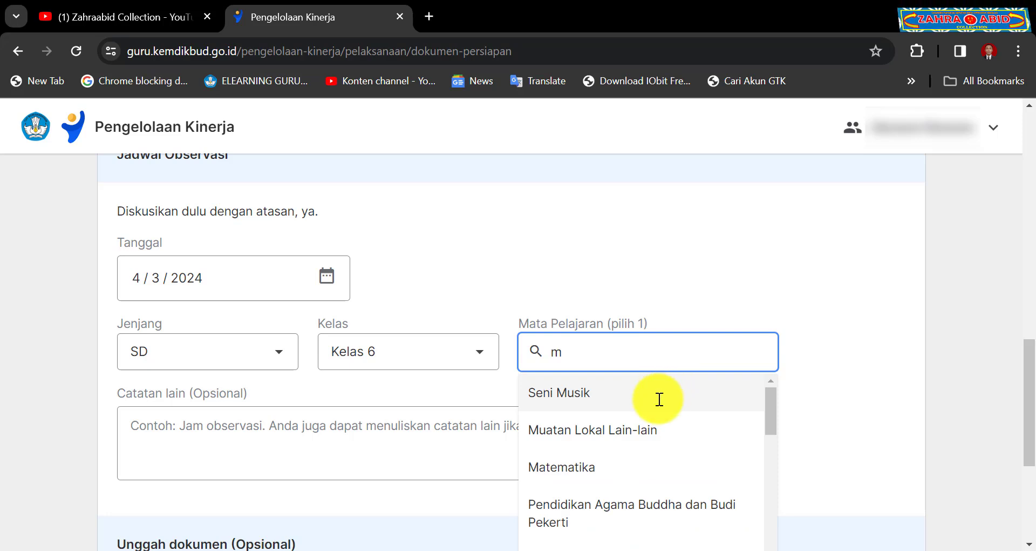
{"action": "left_click_drag", "start_coordinate": [771, 400], "coordinate": [778, 480]}
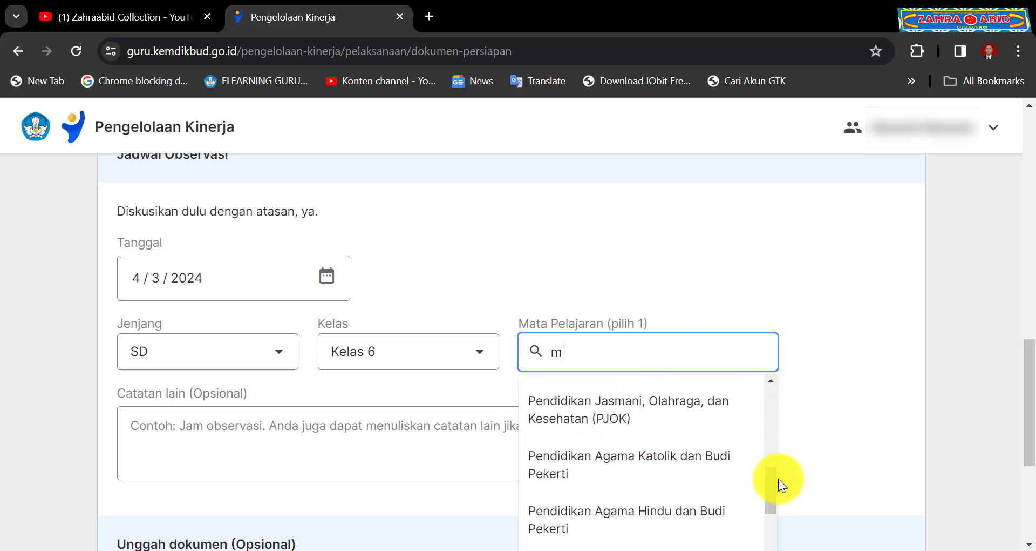
{"action": "left_click", "coordinate": [673, 365]}
{"action": "left_click", "coordinate": [657, 386]}
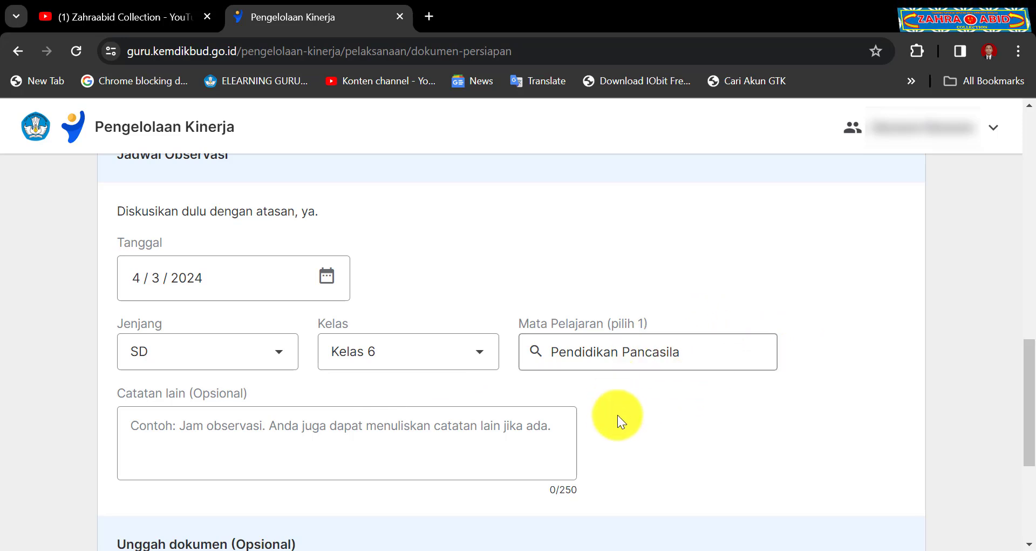
Begin the Catatan lain note with "Pelaksanaan Observasi dilaksanakan pada jam ke 1 dan 2, yaitu:".
{"action": "scroll", "coordinate": [752, 416], "scroll_direction": "down", "scroll_amount": 1}
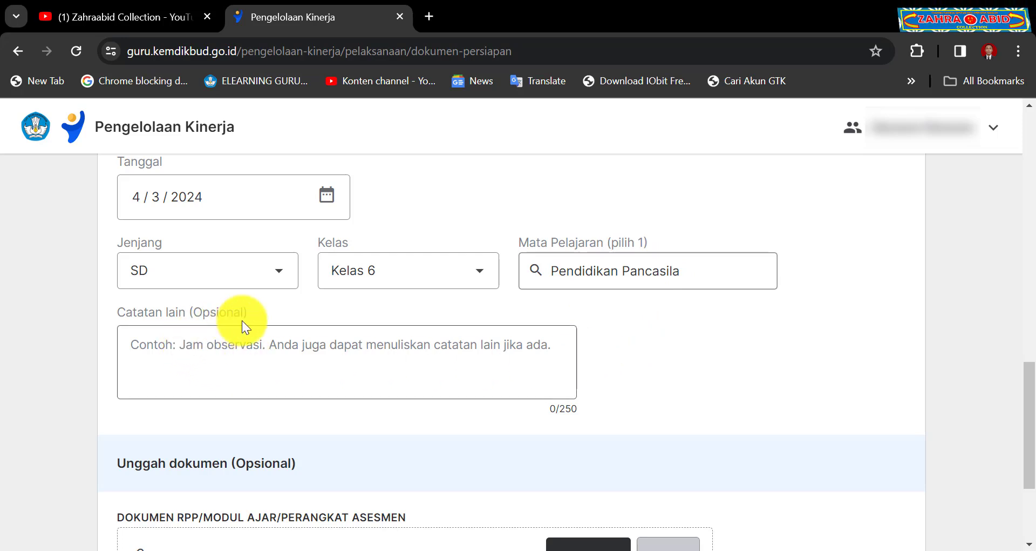
{"action": "left_click", "coordinate": [248, 347]}
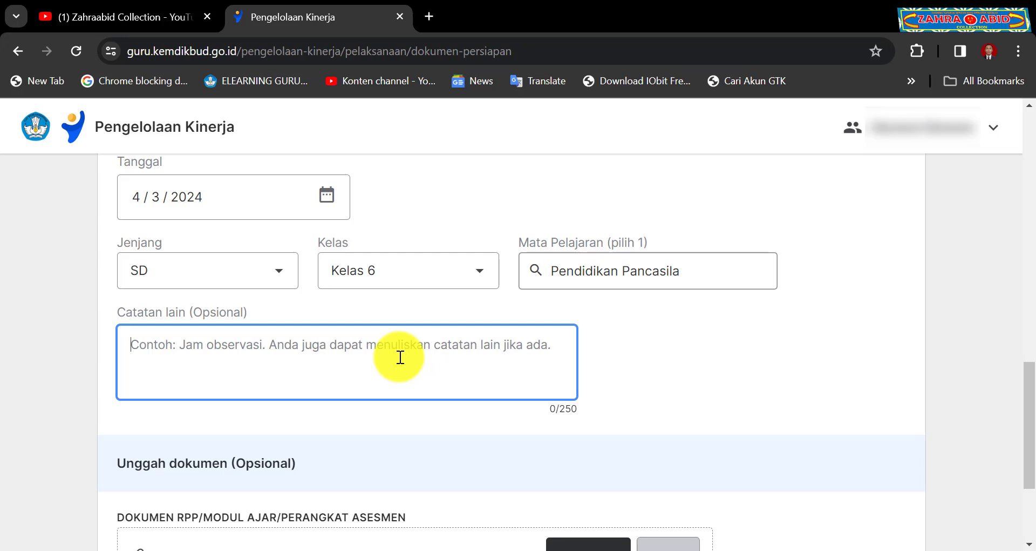
{"action": "type", "text": "Pelaksan"}
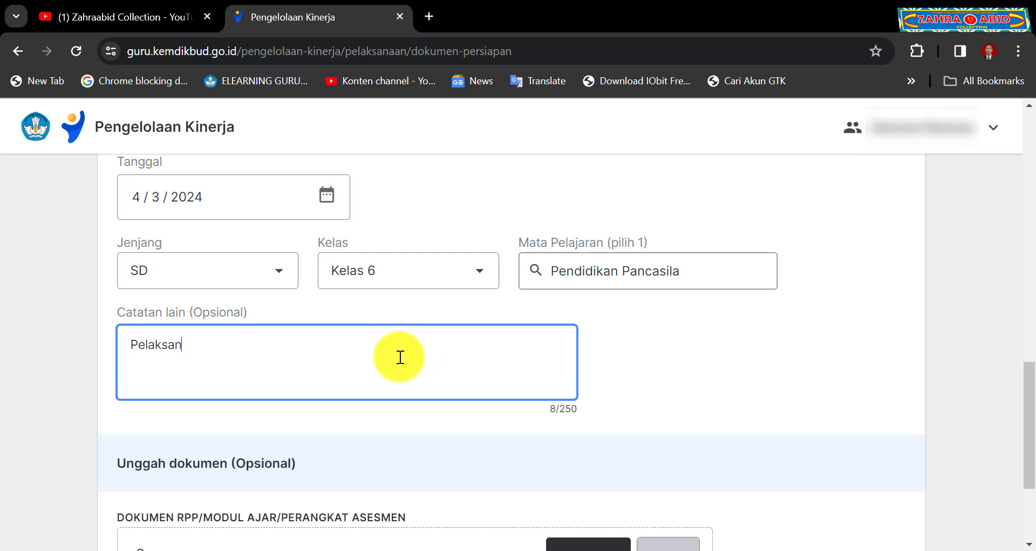
{"action": "type", "text": "aan Observasi di"}
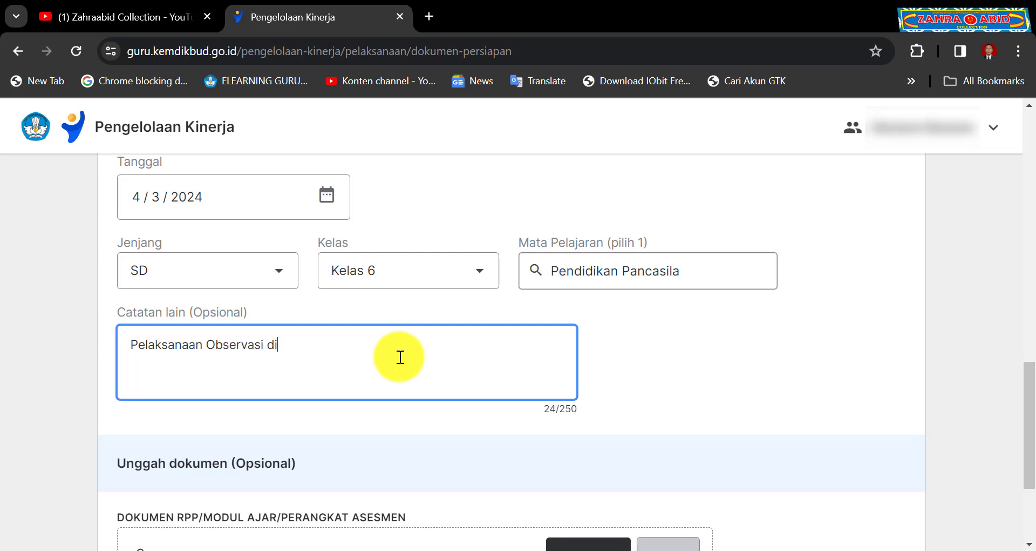
{"action": "type", "text": "laksanakan p"}
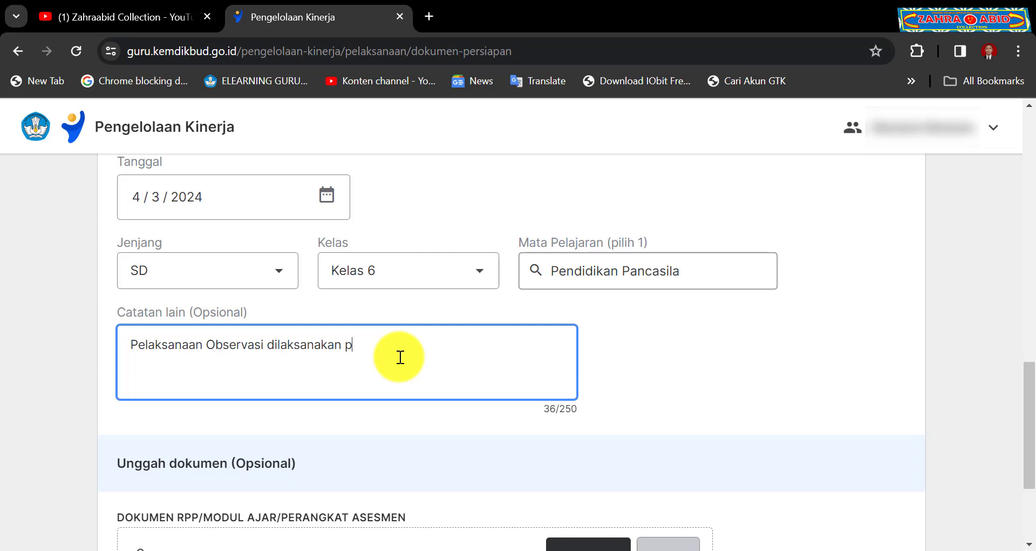
{"action": "type", "text": "ada jam ke 1 dan 2, yaitu: jam"}
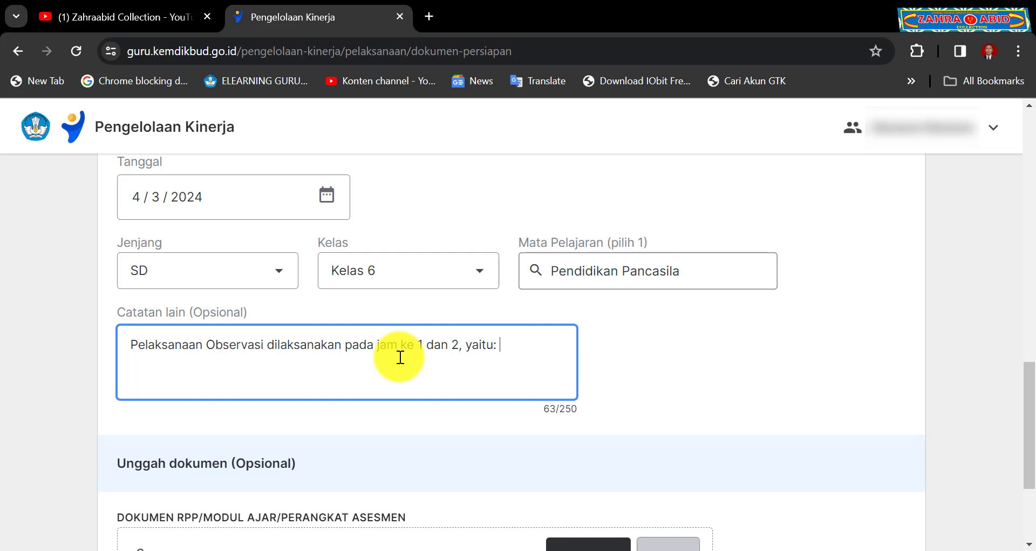
{"action": "key", "text": "BackSpace"}
{"action": "key", "text": "BackSpace"}
{"action": "key", "text": "BackSpace"}
Add the observation time "Jam 08.00-09.10 WIB" to the end of the Catatan lain note, without a space before the hyphen.
{"action": "type", "text": "Jam"}
{"action": "type", "text": "08.00"}
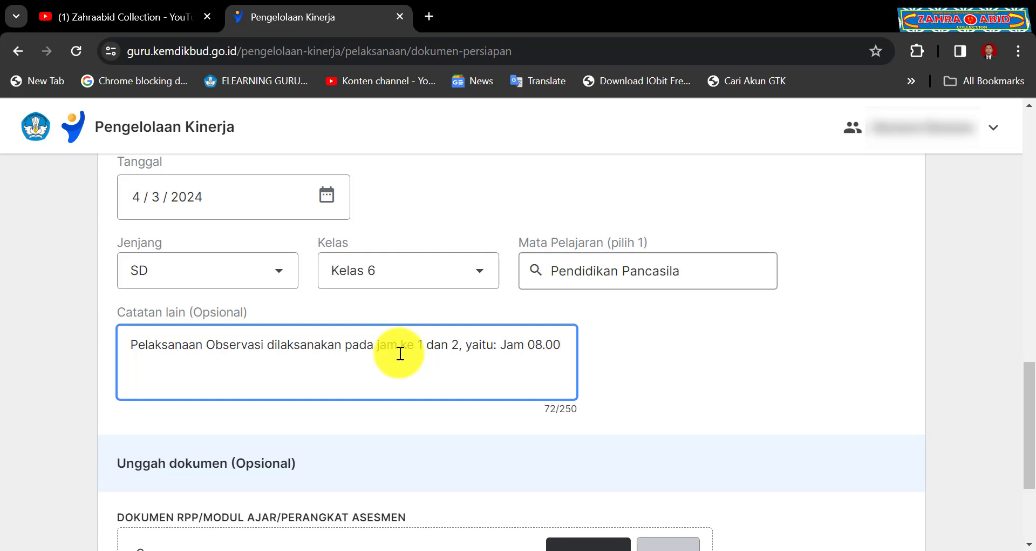
{"action": "type", "text": " -"}
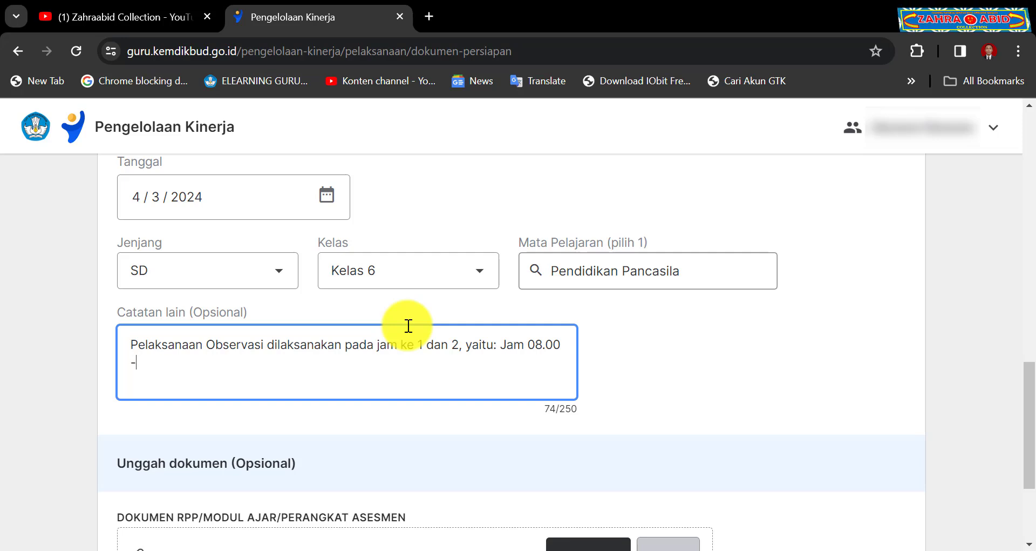
{"action": "type", "text": "09.10."}
{"action": "key", "text": "BackSpace"}
{"action": "type", "text": "WIB"}
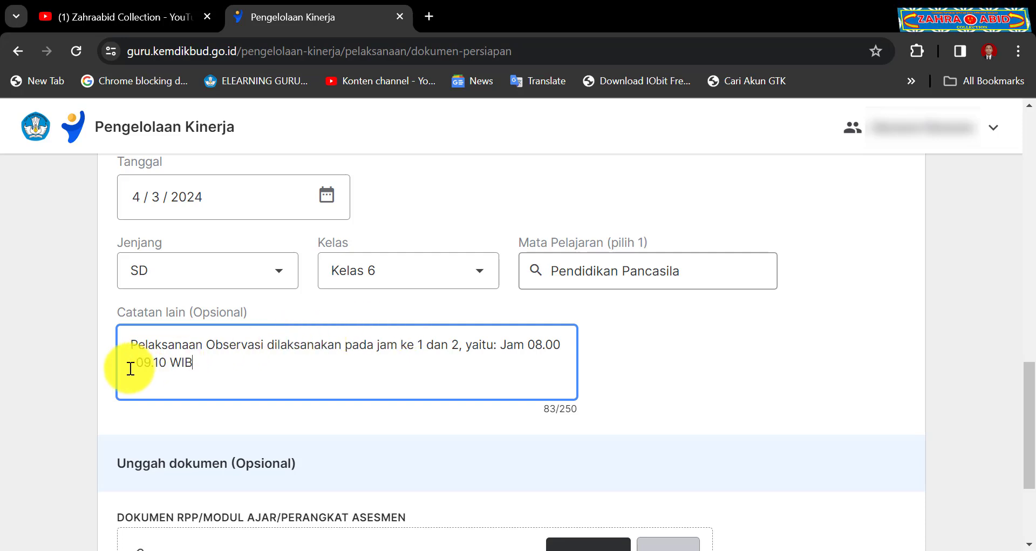
{"action": "left_click", "coordinate": [131, 367]}
{"action": "key", "text": "BackSpace"}
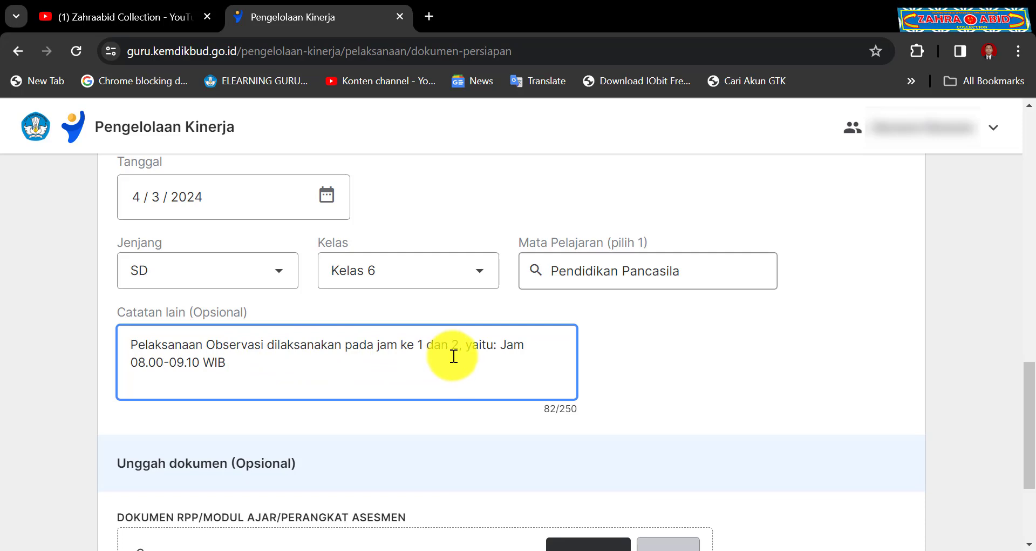
Delete the introductory sentence up to "yaitu:" from the Catatan lain note, keeping only the observation time.
{"action": "left_click_drag", "start_coordinate": [500, 345], "coordinate": [534, 365]}
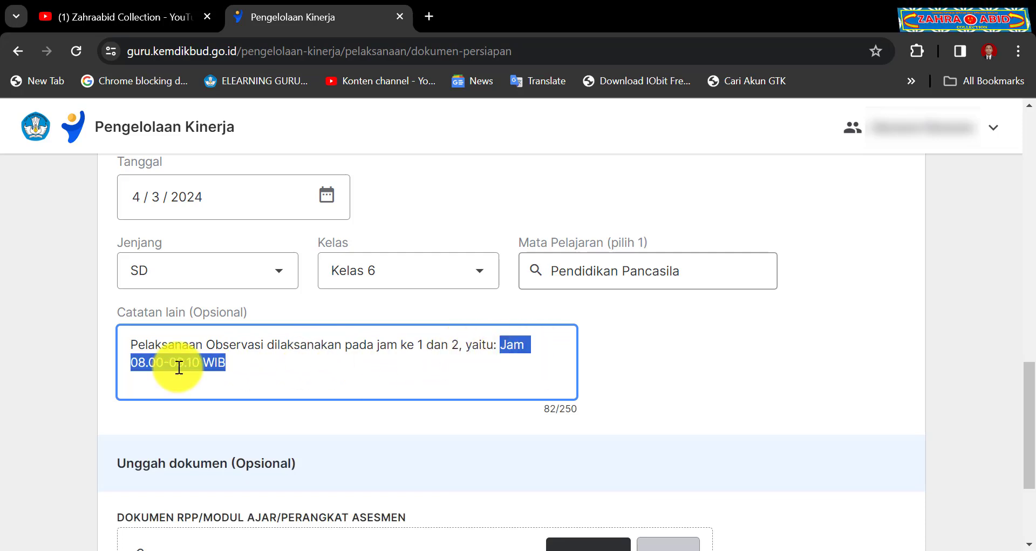
{"action": "left_click_drag", "start_coordinate": [129, 344], "coordinate": [497, 345]}
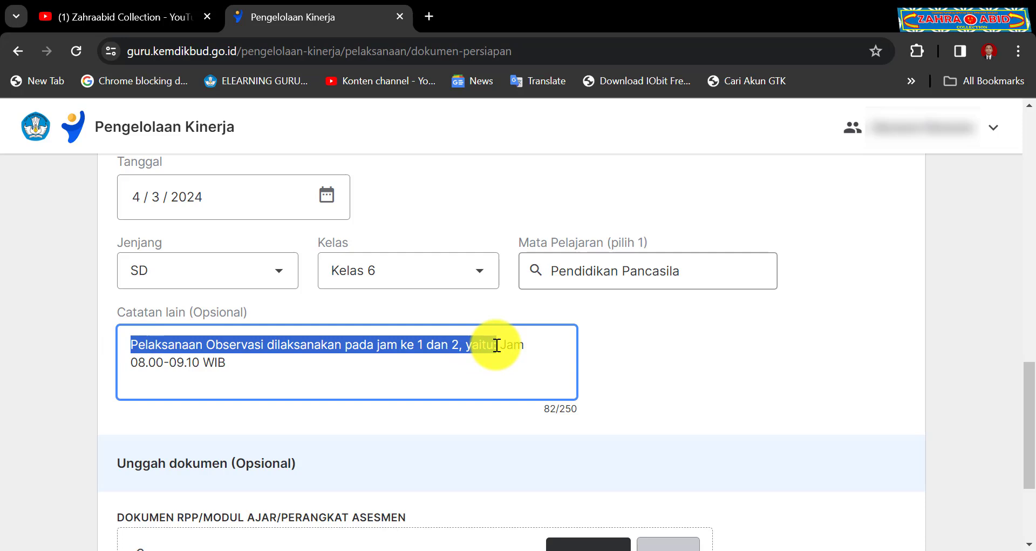
{"action": "key", "text": "BackSpace"}
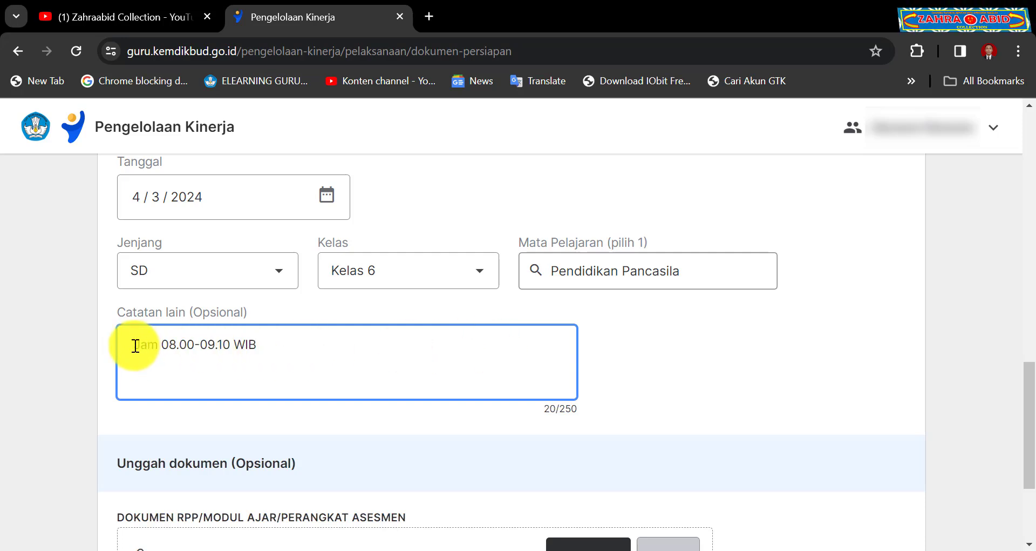
Undo the deletion of the introductory sentence in the Catatan lain note.
{"action": "left_click_drag", "start_coordinate": [135, 345], "coordinate": [300, 347]}
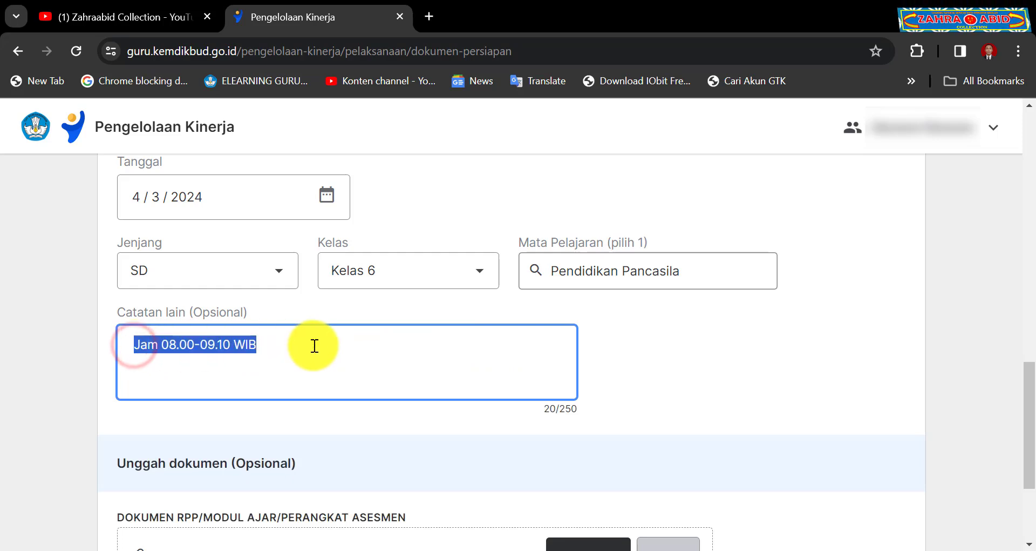
{"action": "key", "text": "ctrl+z"}
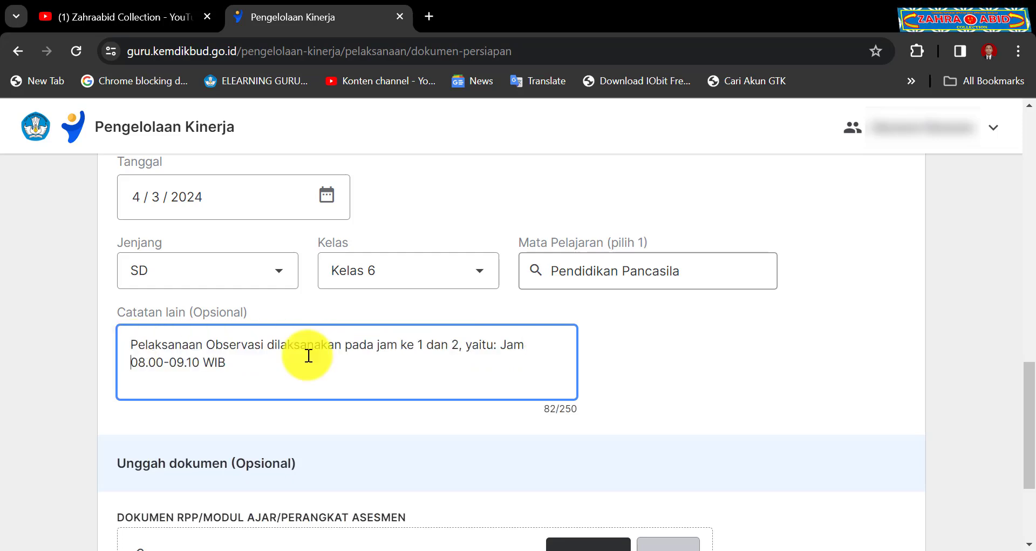
Check the upload size limit and the Bukti Karya document categories for the RPP/Modul Ajar upload, and close the selection.
{"action": "scroll", "coordinate": [327, 351], "scroll_direction": "down", "scroll_amount": 3}
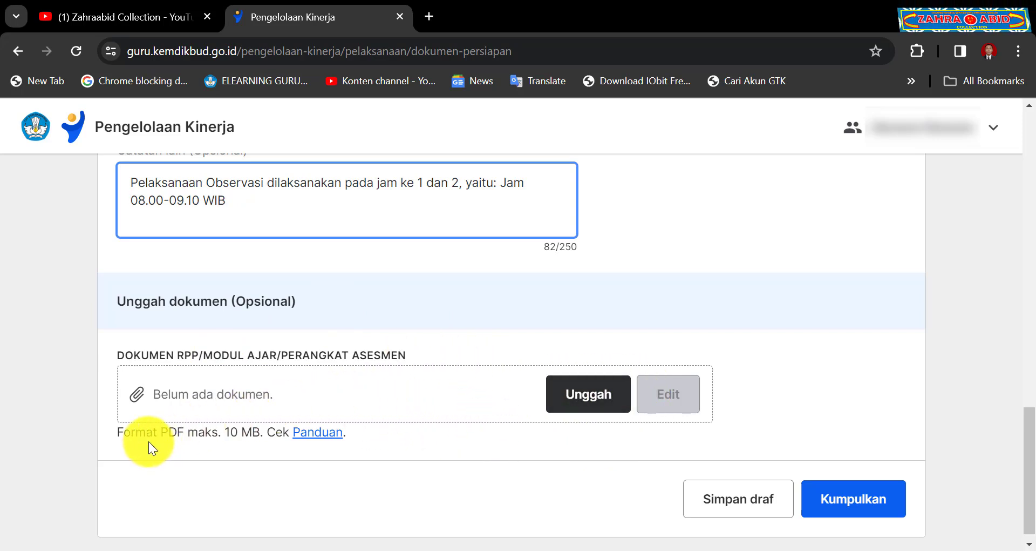
{"action": "left_click", "coordinate": [226, 432]}
{"action": "left_click_drag", "start_coordinate": [226, 432], "coordinate": [262, 432]}
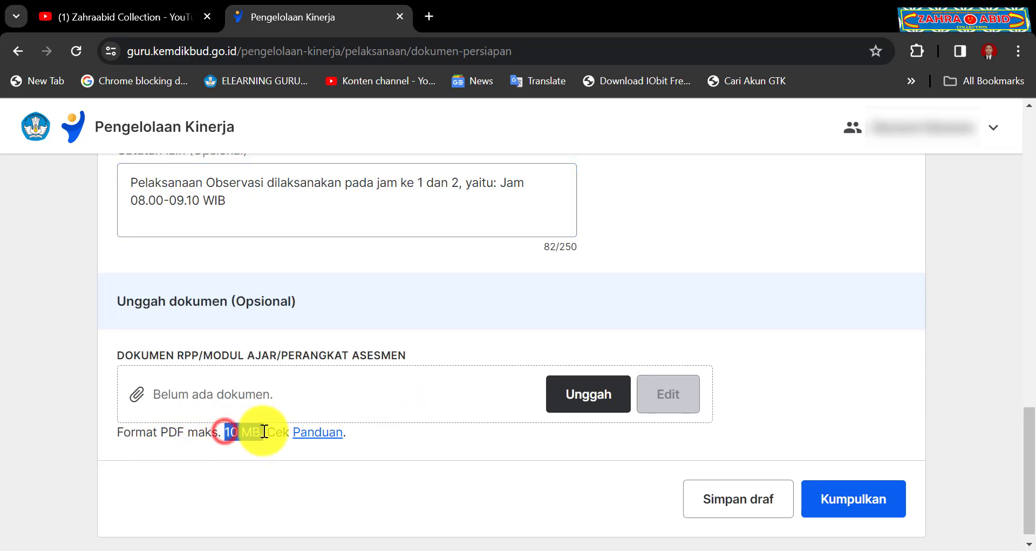
{"action": "left_click", "coordinate": [428, 403]}
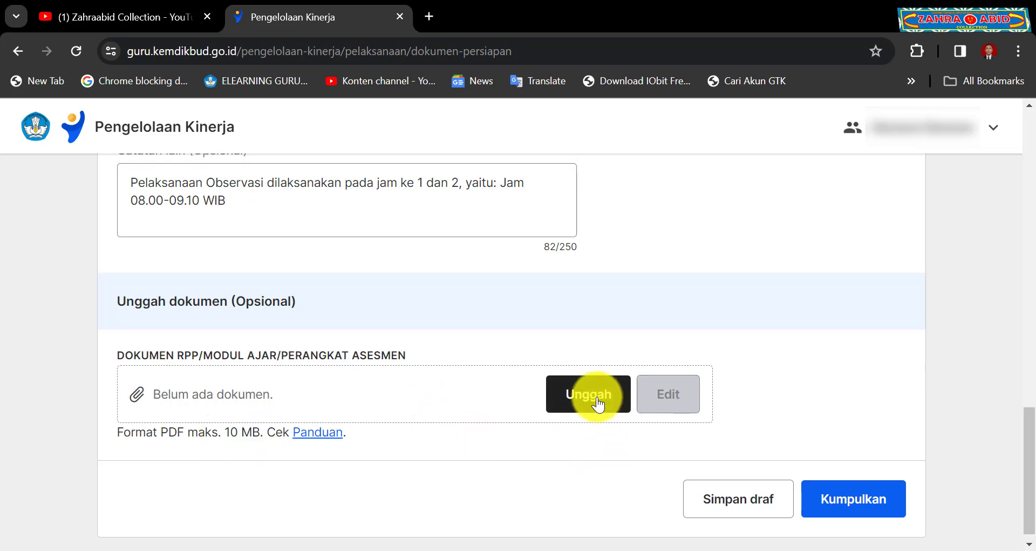
{"action": "left_click", "coordinate": [579, 399]}
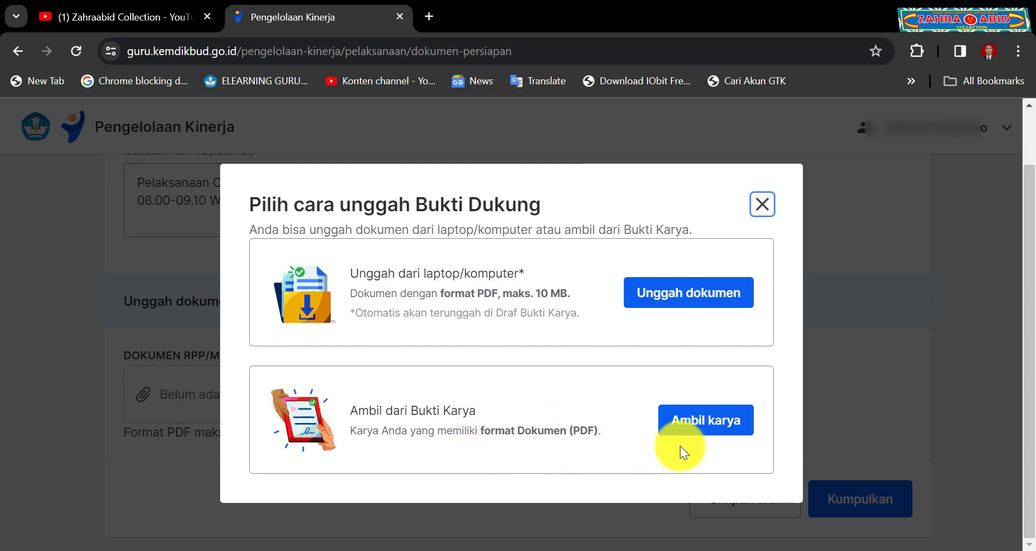
{"action": "left_click", "coordinate": [696, 423]}
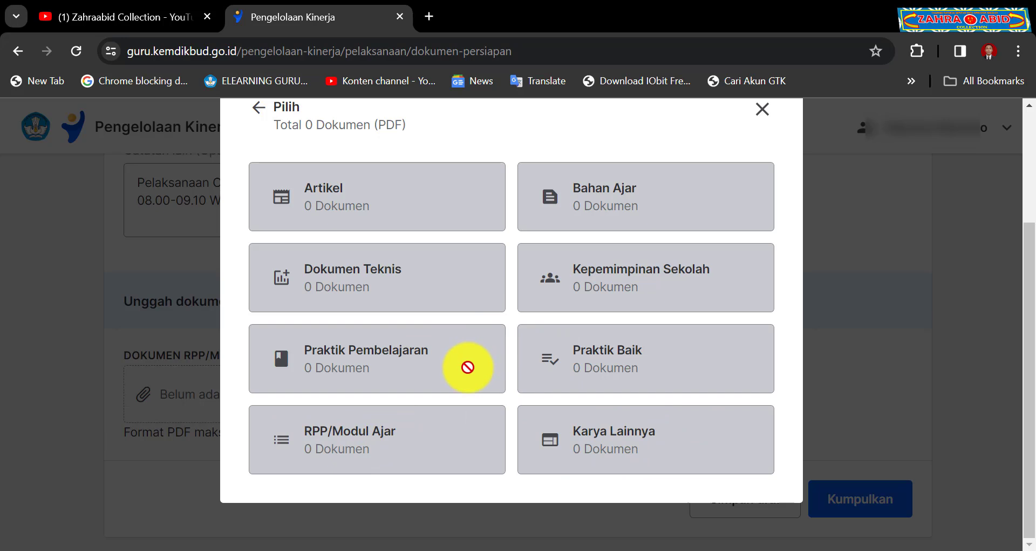
{"action": "scroll", "coordinate": [687, 250], "scroll_direction": "up", "scroll_amount": 2}
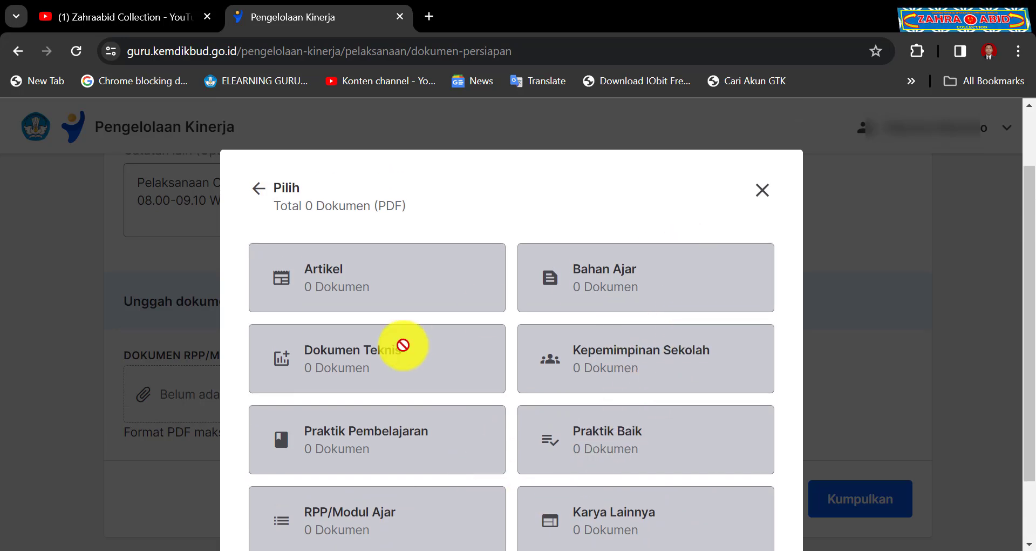
{"action": "left_click", "coordinate": [761, 191]}
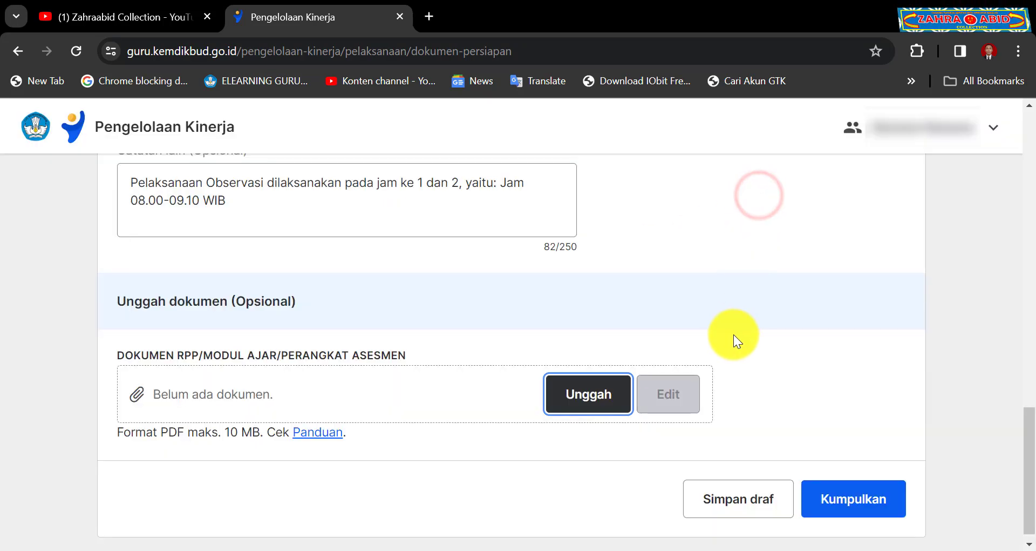
Upload RPP_OBSERVASI from the teacher's PMM folder inside SKP GURU > SKP PMM 2024 on drive D: as the RPP/Modul Ajar document.
{"action": "scroll", "coordinate": [663, 358], "scroll_direction": "down", "scroll_amount": 1}
{"action": "left_click", "coordinate": [585, 383]}
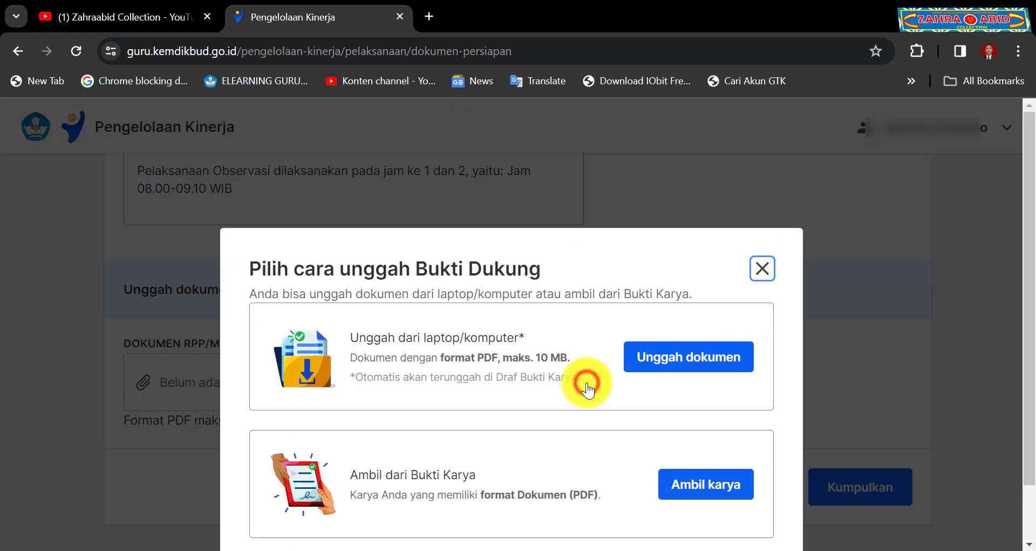
{"action": "left_click", "coordinate": [671, 361]}
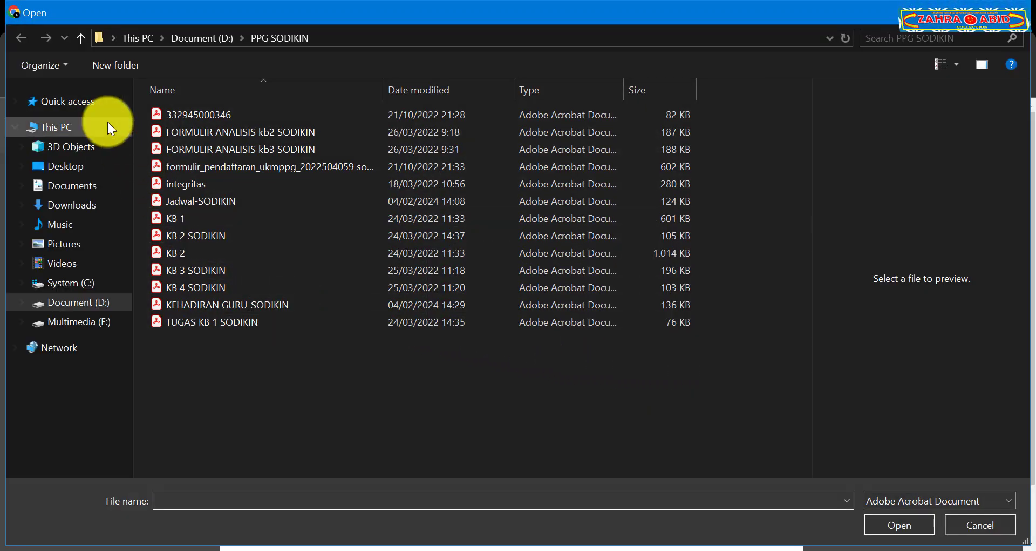
{"action": "left_click", "coordinate": [81, 38]}
{"action": "left_click", "coordinate": [225, 348]}
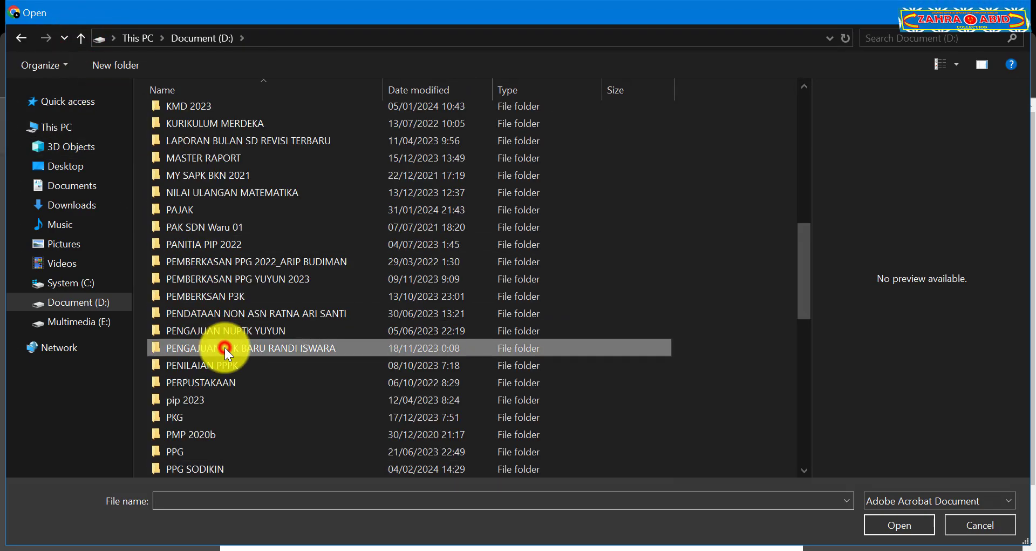
{"action": "key", "text": "s"}
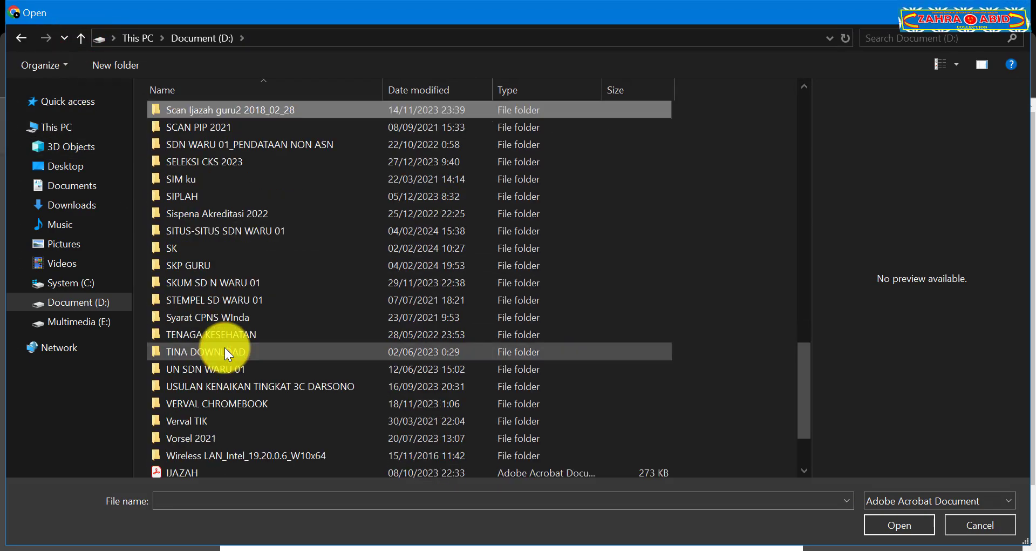
{"action": "double_click", "coordinate": [237, 266]}
{"action": "double_click", "coordinate": [235, 405]}
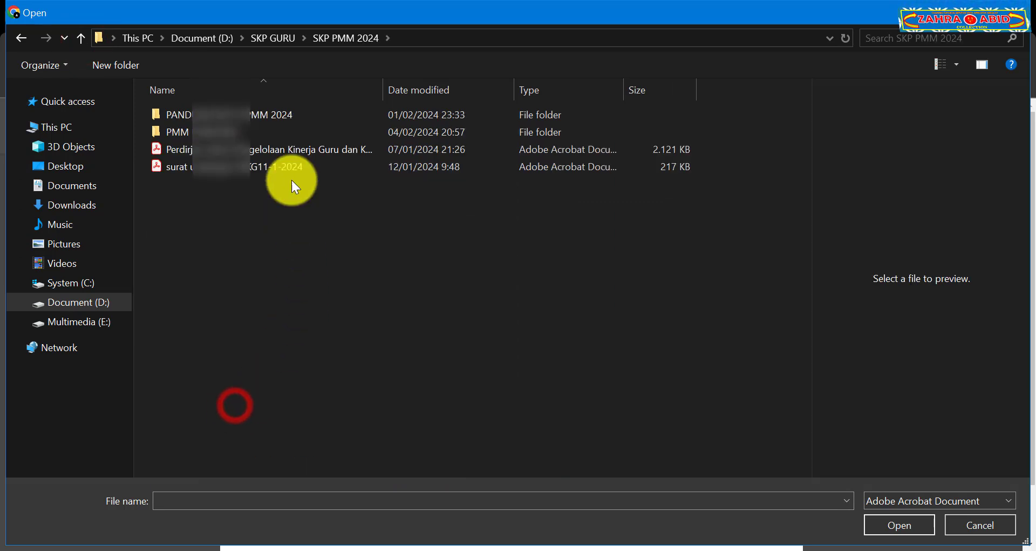
{"action": "double_click", "coordinate": [276, 128]}
{"action": "left_click", "coordinate": [272, 116]}
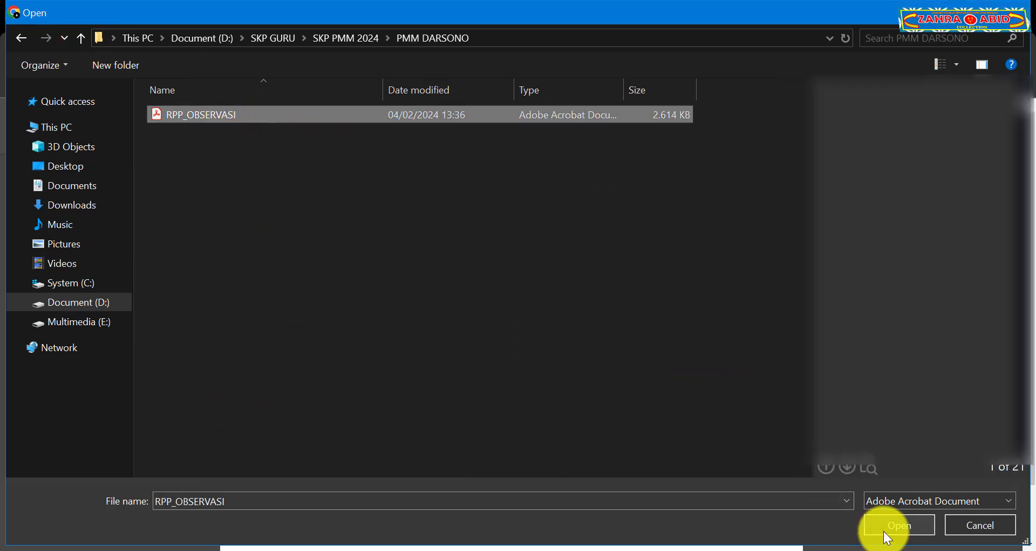
{"action": "left_click", "coordinate": [887, 522]}
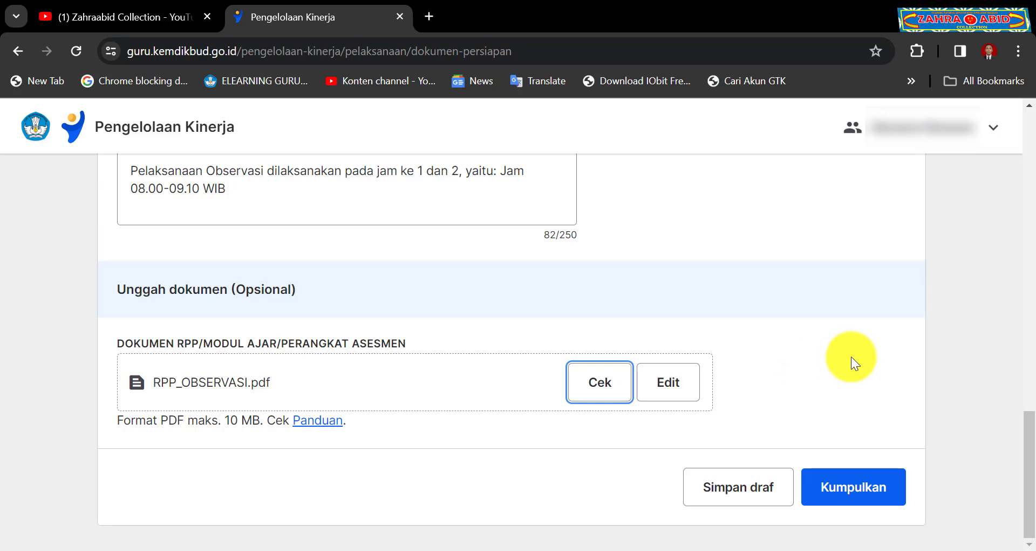
Save the completed preparation form as a draft and exit it.
{"action": "left_click", "coordinate": [754, 491]}
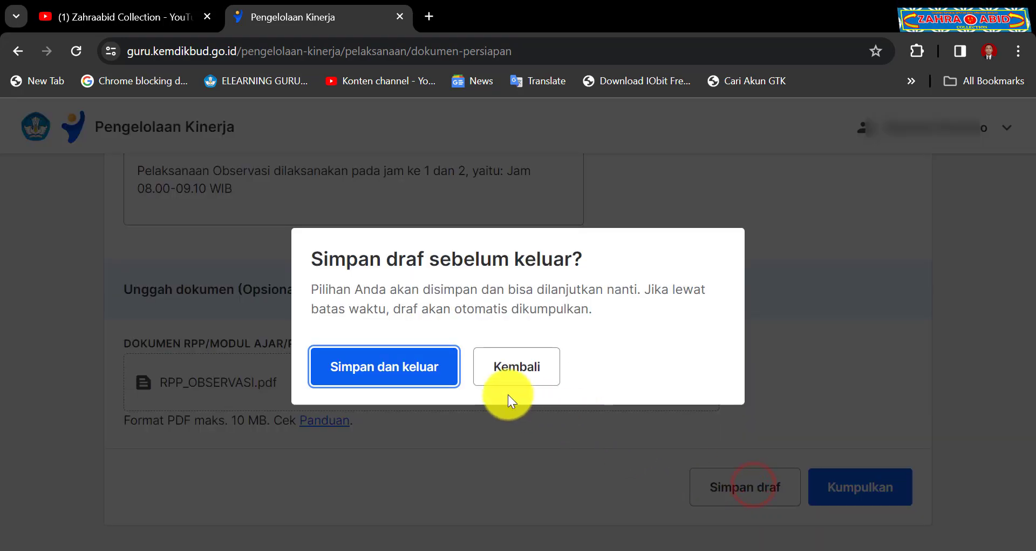
{"action": "left_click", "coordinate": [421, 370]}
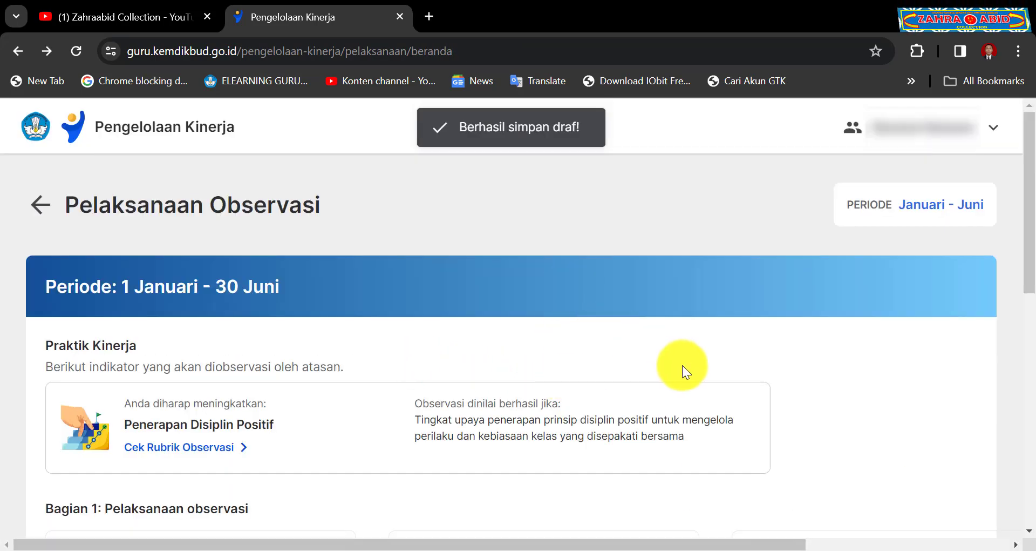
Continue the Isi dokumen persiapan draft and review its saved entries down to the uploaded document.
{"action": "scroll", "coordinate": [867, 357], "scroll_direction": "down", "scroll_amount": 5}
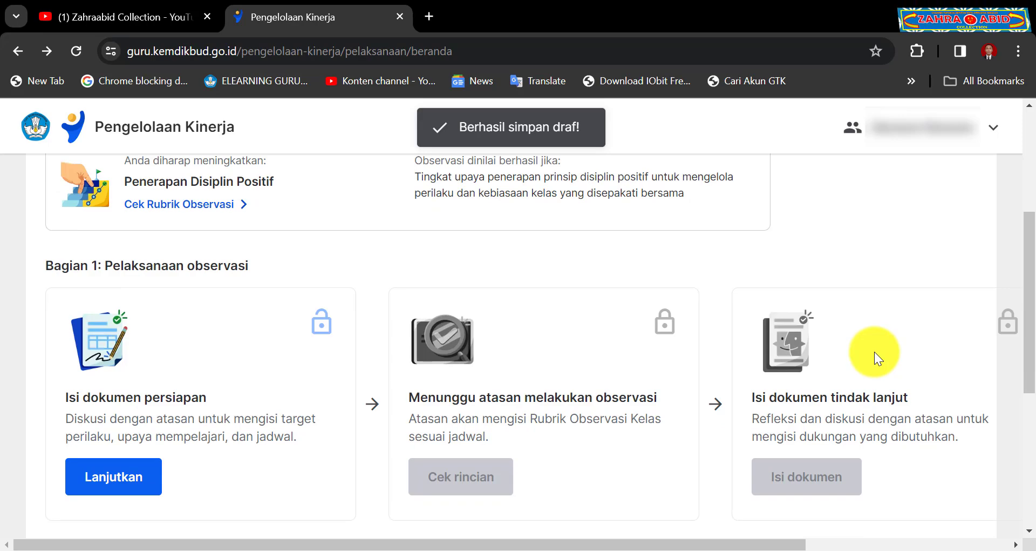
{"action": "left_click", "coordinate": [138, 475]}
{"action": "scroll", "coordinate": [619, 375], "scroll_direction": "down", "scroll_amount": 3}
{"action": "scroll", "coordinate": [619, 375], "scroll_direction": "down", "scroll_amount": 15}
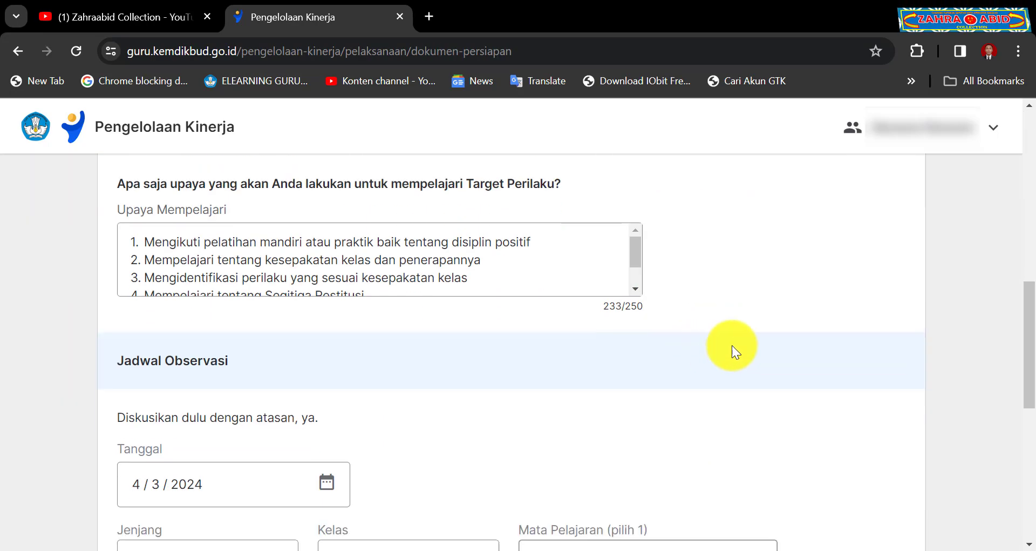
{"action": "scroll", "coordinate": [760, 342], "scroll_direction": "down", "scroll_amount": 2}
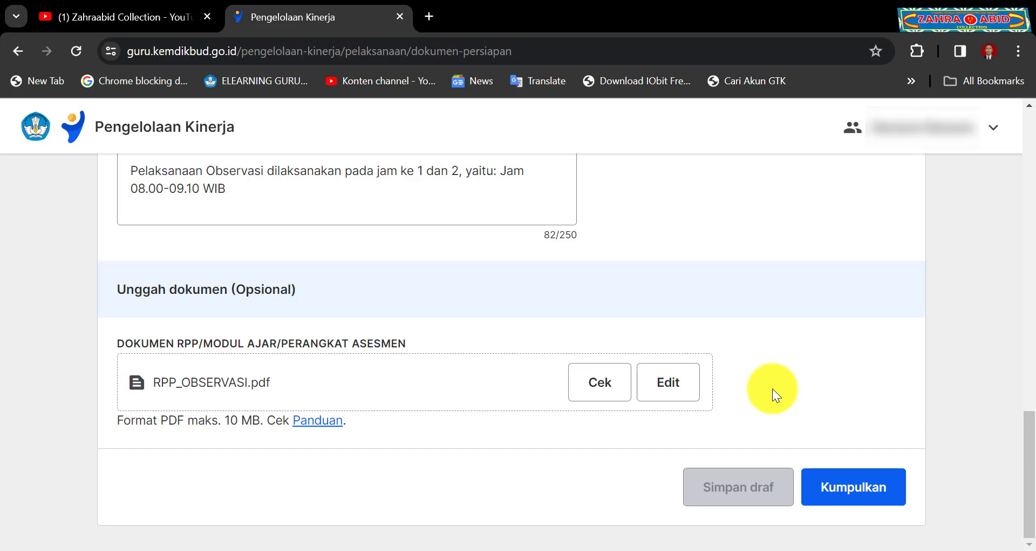
View the submission confirmation, choose to recheck instead of submitting, and return to the Pelaksanaan Observasi stages.
{"action": "left_click", "coordinate": [842, 491]}
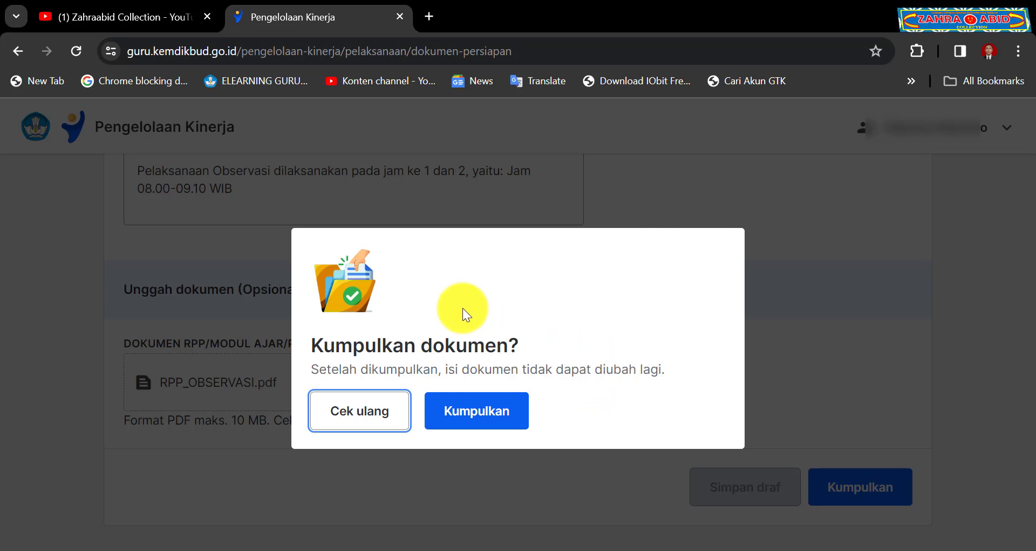
{"action": "left_click", "coordinate": [350, 399]}
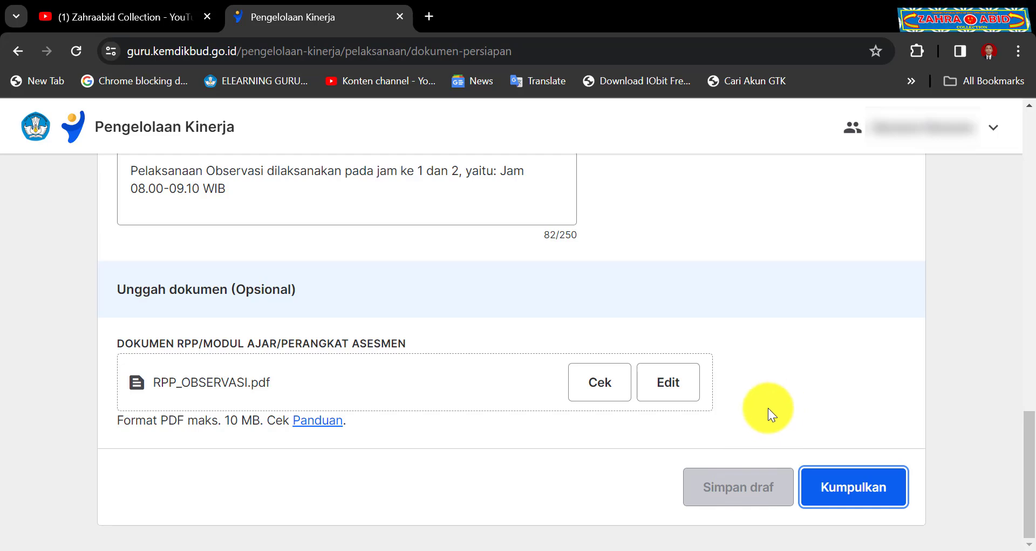
{"action": "scroll", "coordinate": [769, 407], "scroll_direction": "up", "scroll_amount": 10}
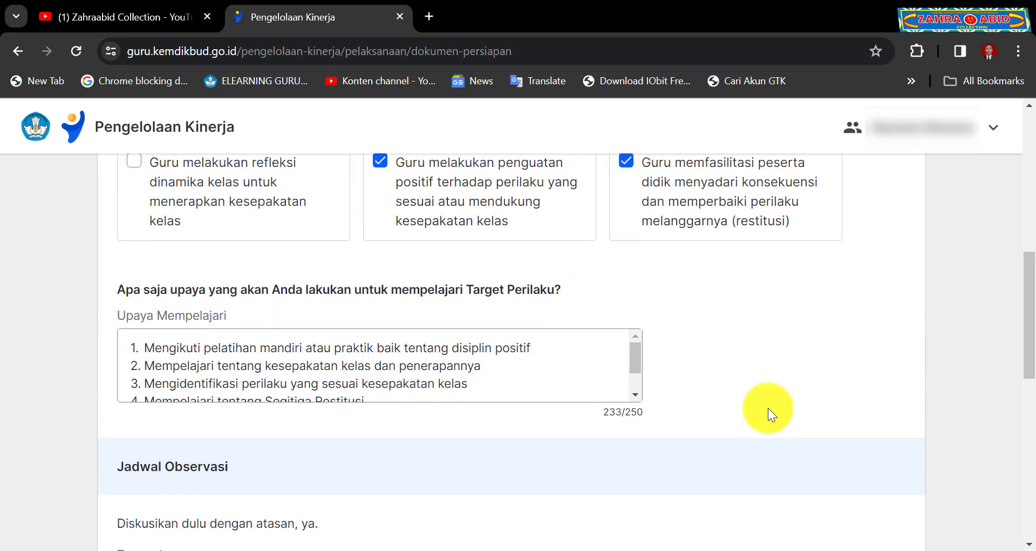
{"action": "scroll", "coordinate": [769, 407], "scroll_direction": "up", "scroll_amount": 8}
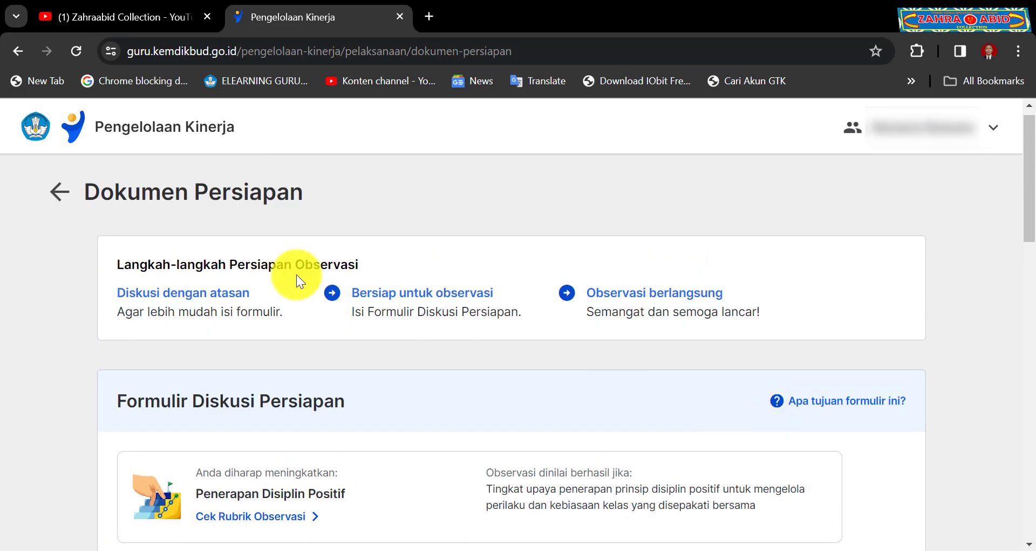
{"action": "left_click", "coordinate": [56, 191]}
{"action": "scroll", "coordinate": [648, 327], "scroll_direction": "down", "scroll_amount": 5}
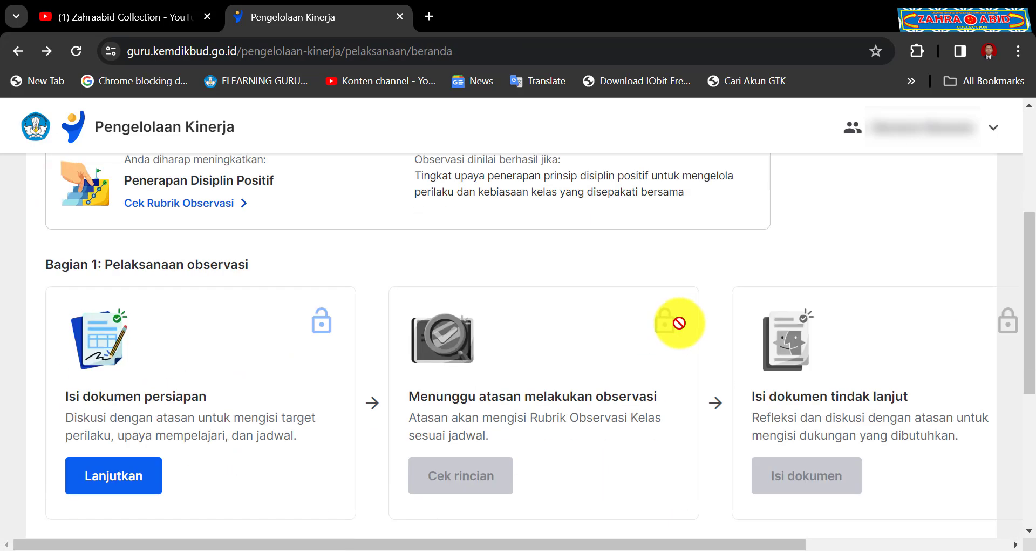
{"action": "scroll", "coordinate": [679, 323], "scroll_direction": "down", "scroll_amount": 1}
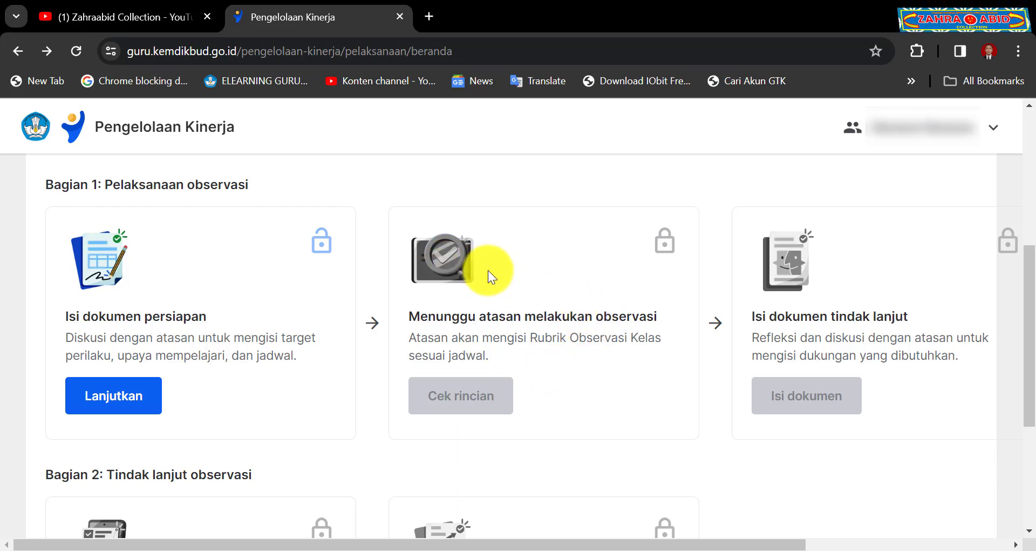
Reopen the preparation document and review the target behaviours, learning efforts, schedule and uploaded file.
{"action": "left_click", "coordinate": [138, 391]}
{"action": "scroll", "coordinate": [634, 302], "scroll_direction": "down", "scroll_amount": 12}
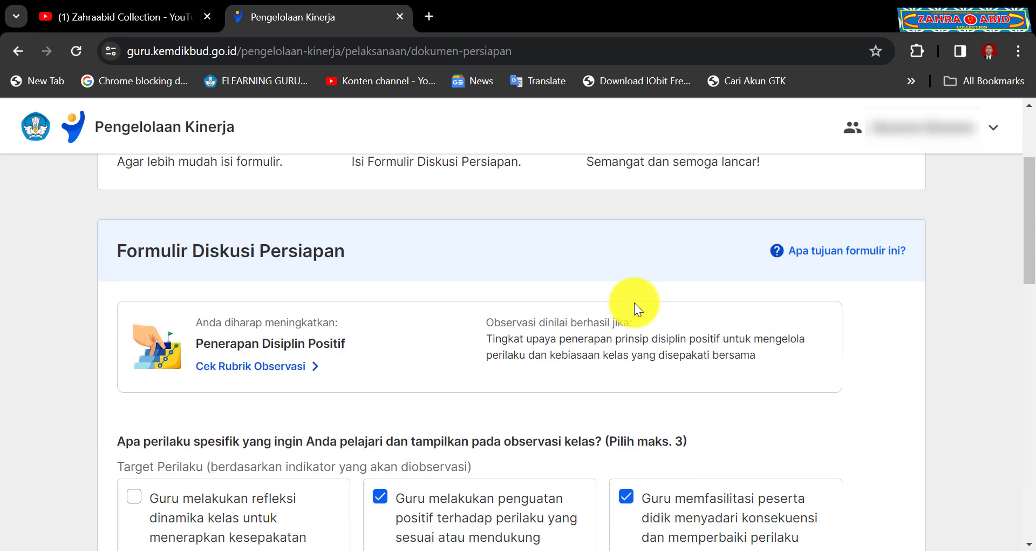
{"action": "scroll", "coordinate": [593, 259], "scroll_direction": "up", "scroll_amount": 2}
{"action": "left_click", "coordinate": [534, 234]}
{"action": "scroll", "coordinate": [485, 385], "scroll_direction": "down", "scroll_amount": 2}
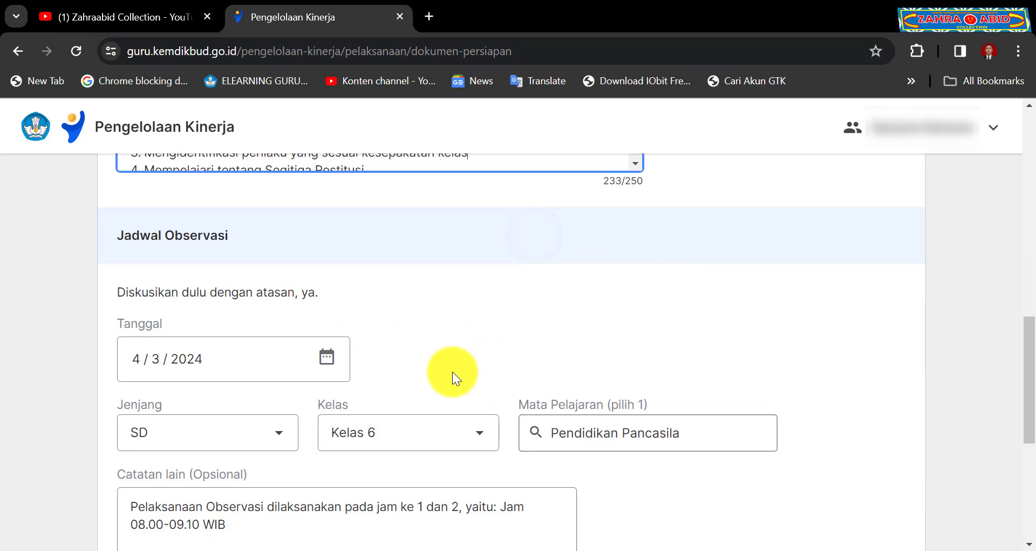
{"action": "scroll", "coordinate": [578, 398], "scroll_direction": "down", "scroll_amount": 6}
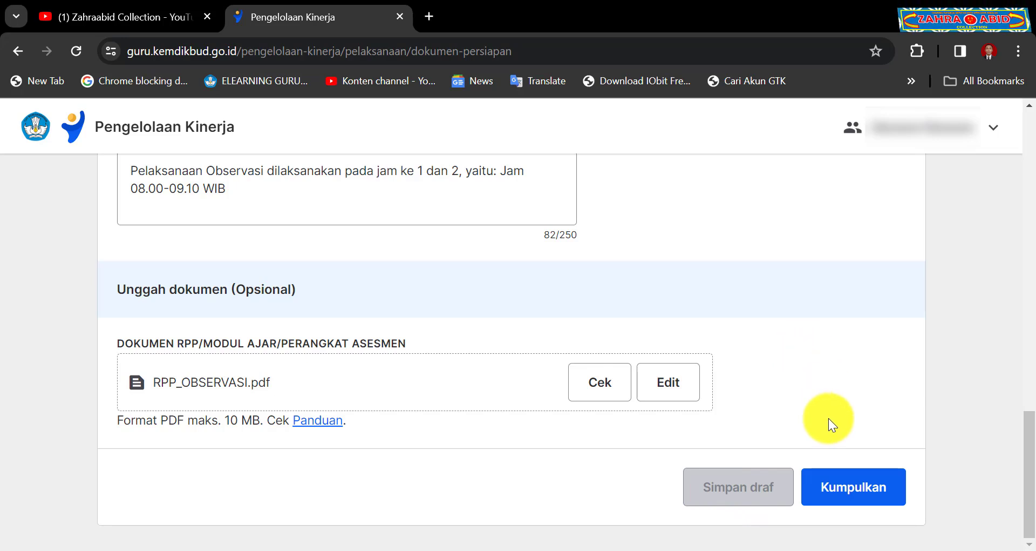
Bring up the document submission confirmation again, return with Cek ulang, and recheck the whole form.
{"action": "left_click", "coordinate": [858, 487]}
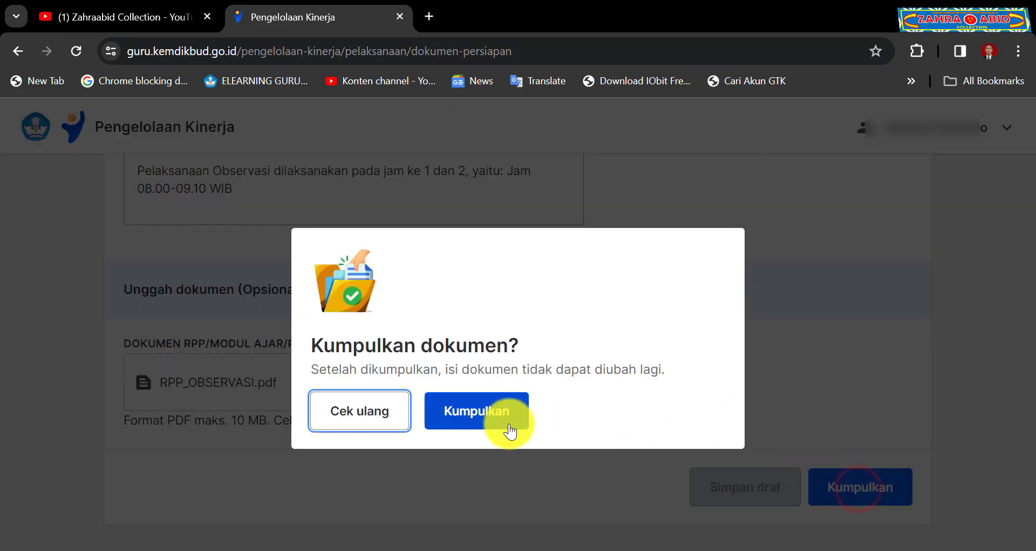
{"action": "left_click", "coordinate": [803, 336]}
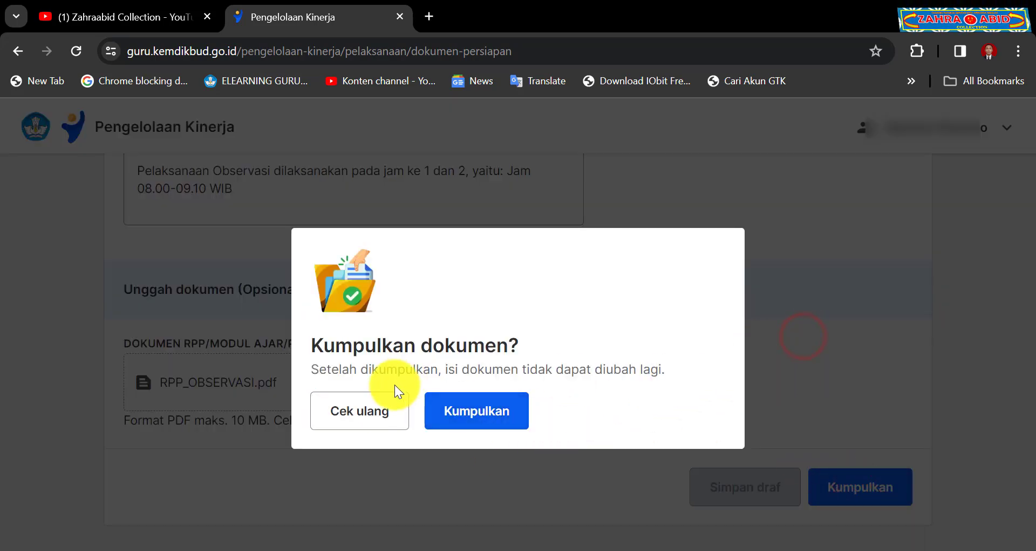
{"action": "left_click", "coordinate": [376, 409]}
{"action": "scroll", "coordinate": [634, 356], "scroll_direction": "up", "scroll_amount": 10}
{"action": "scroll", "coordinate": [660, 316], "scroll_direction": "up", "scroll_amount": 5}
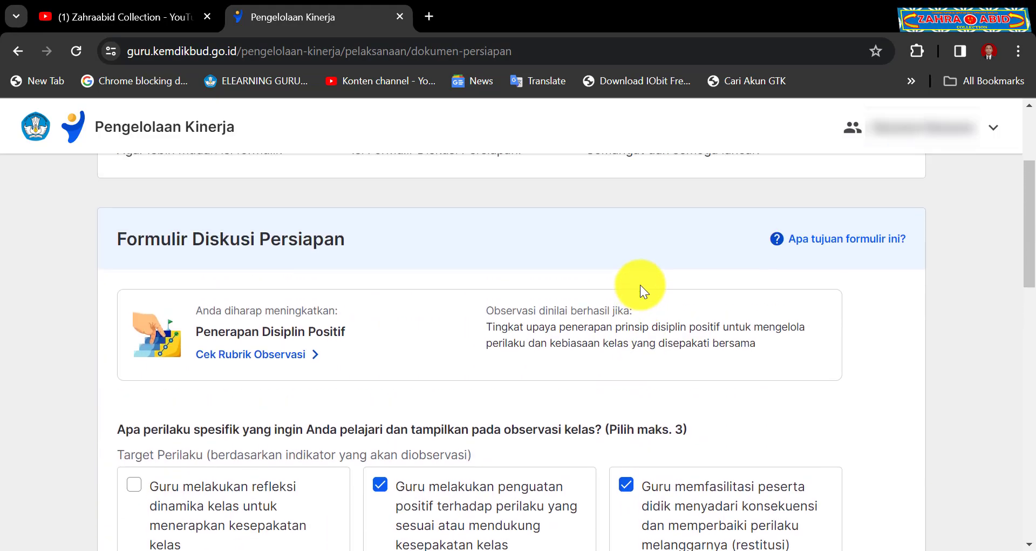
{"action": "scroll", "coordinate": [642, 285], "scroll_direction": "up", "scroll_amount": 3}
{"action": "scroll", "coordinate": [643, 286], "scroll_direction": "down", "scroll_amount": 10}
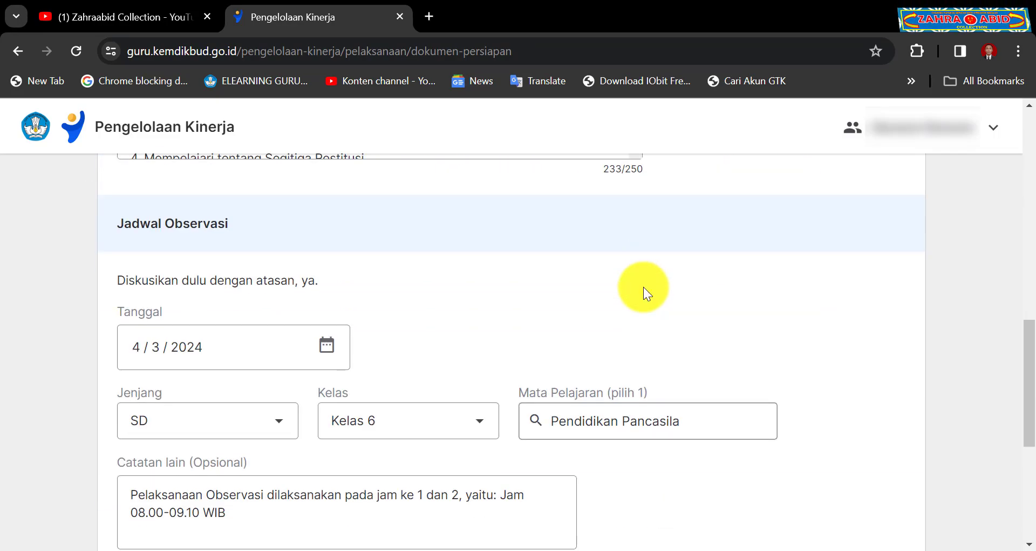
{"action": "scroll", "coordinate": [644, 287], "scroll_direction": "down", "scroll_amount": 5}
{"action": "scroll", "coordinate": [644, 287], "scroll_direction": "up", "scroll_amount": 7}
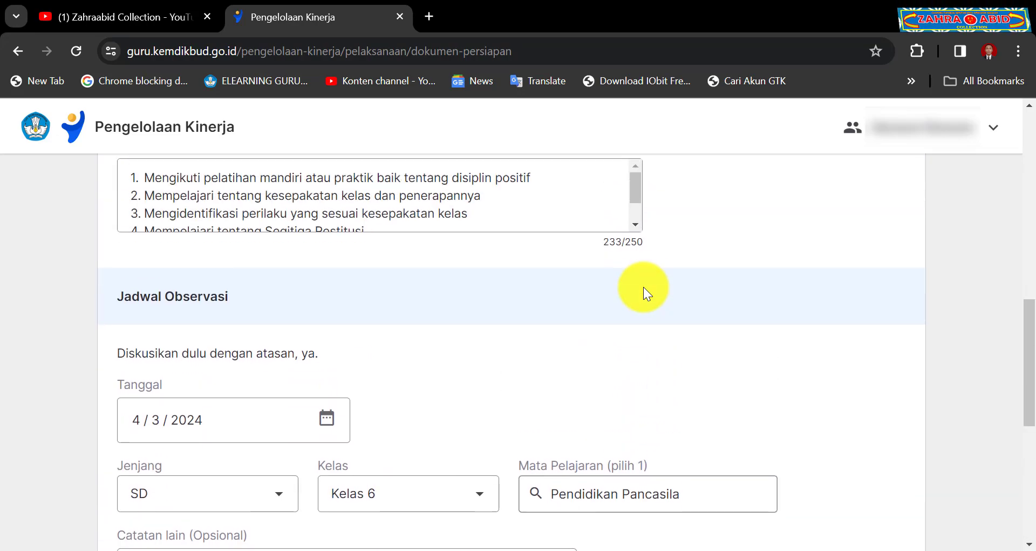
Leave the preparation document for the Pelaksanaan Observasi page and review the stages under Bagian 1.
{"action": "scroll", "coordinate": [643, 286], "scroll_direction": "up", "scroll_amount": 8}
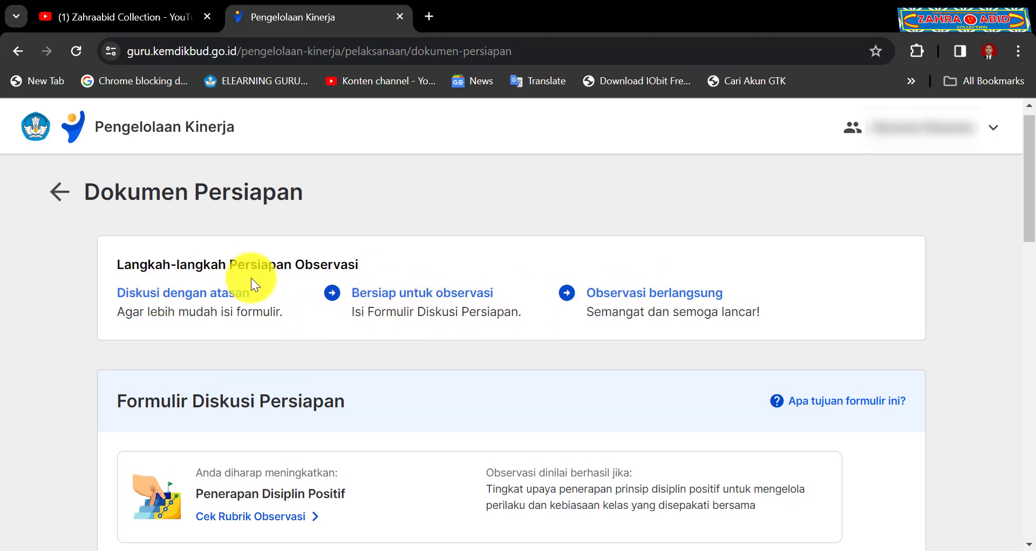
{"action": "left_click", "coordinate": [59, 194]}
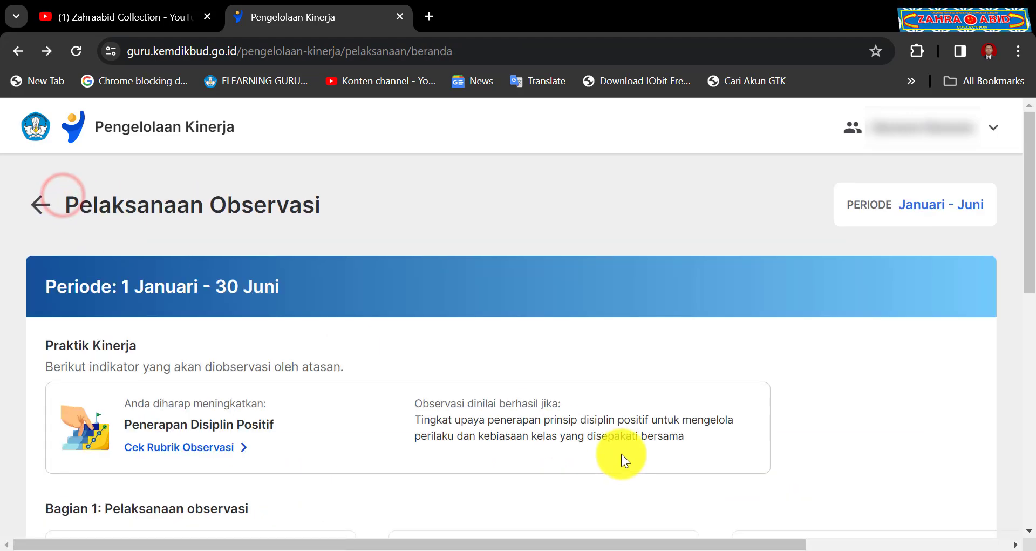
{"action": "scroll", "coordinate": [621, 453], "scroll_direction": "down", "scroll_amount": 4}
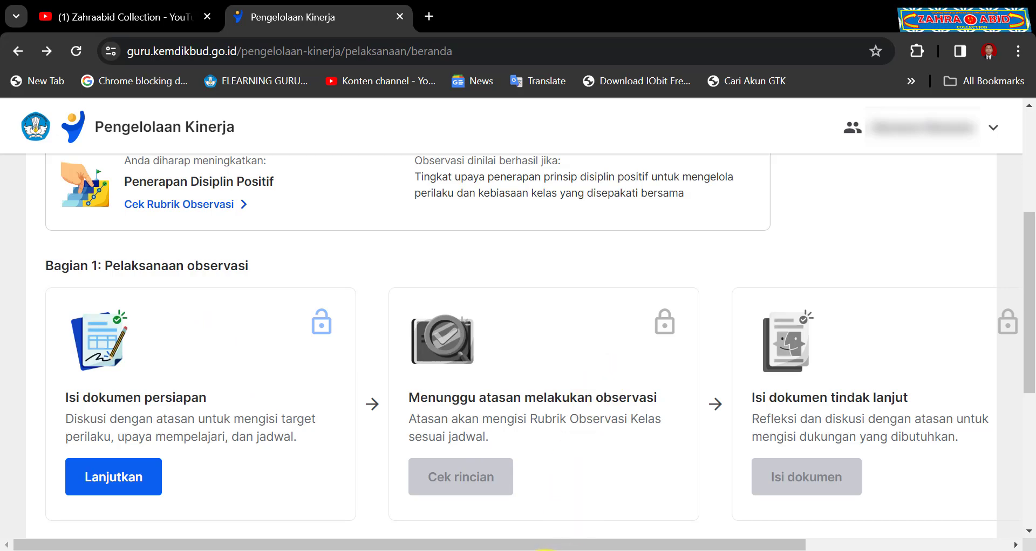
Glance at the Praktik Kinerja timeline slide in PowerPoint, return to the browser, and review the Bagian 2 follow-up stages.
{"action": "key", "text": "alt+Tab"}
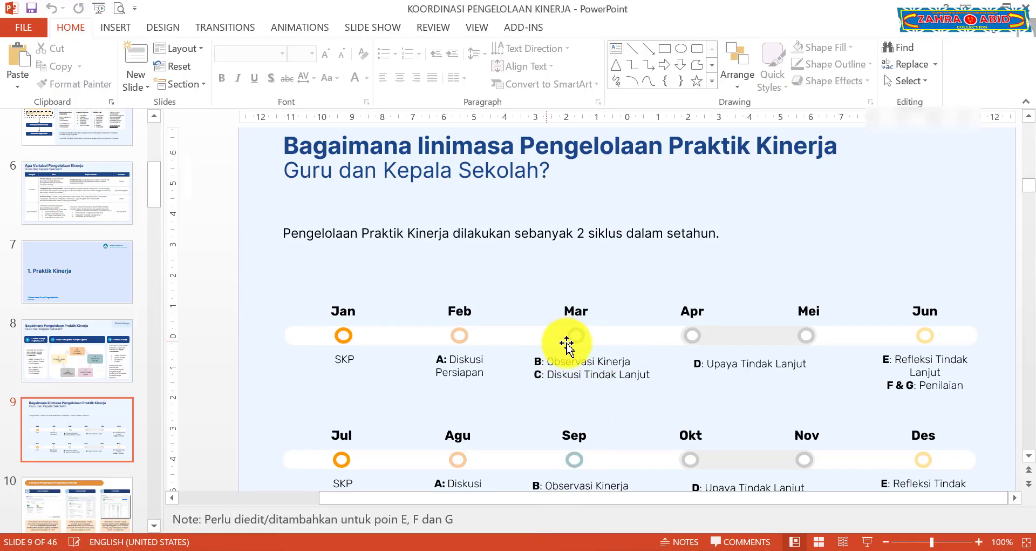
{"action": "left_click", "coordinate": [463, 546]}
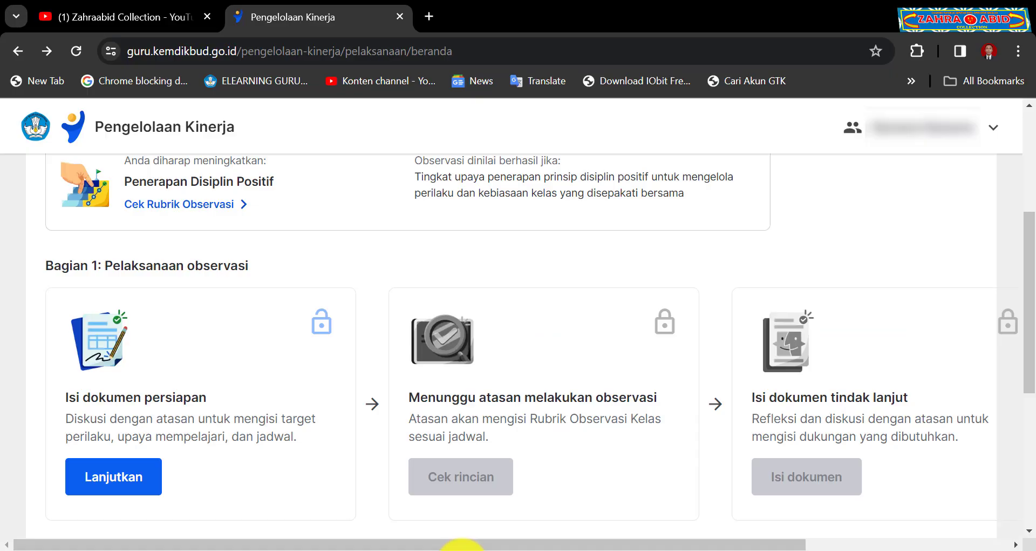
{"action": "scroll", "coordinate": [566, 423], "scroll_direction": "down", "scroll_amount": 5}
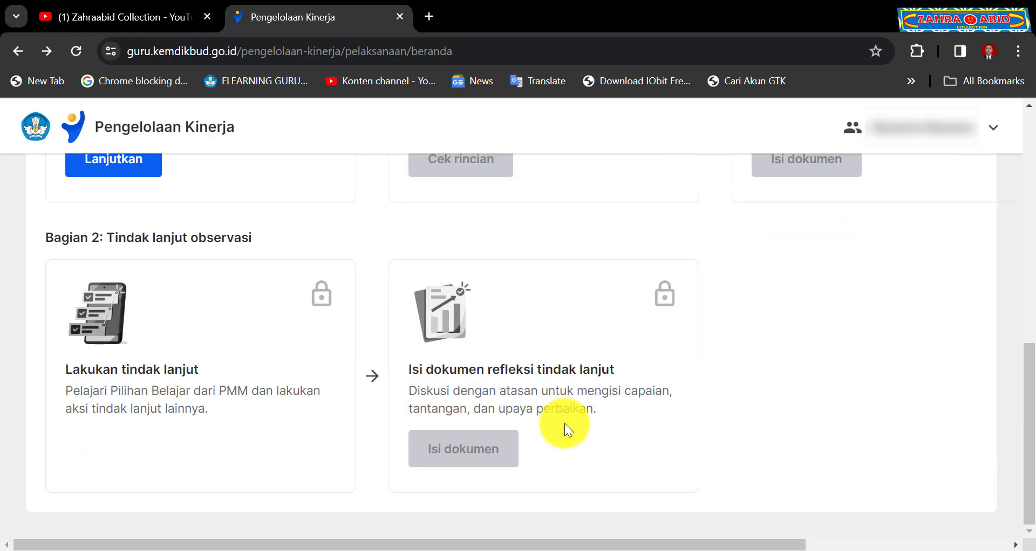
{"action": "scroll", "coordinate": [280, 315], "scroll_direction": "up", "scroll_amount": 8}
{"action": "scroll", "coordinate": [80, 240], "scroll_direction": "up", "scroll_amount": 2}
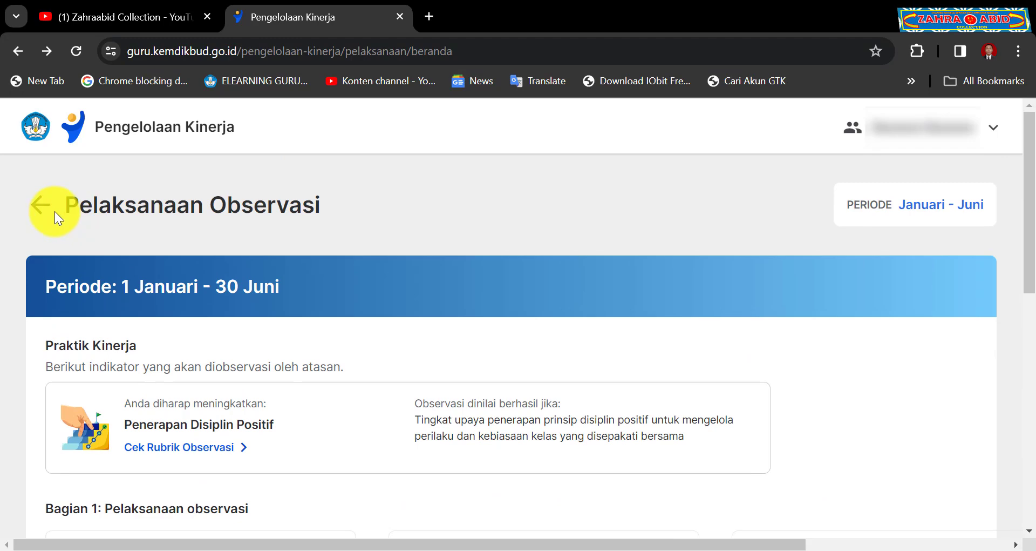
Return to the Pengelolaan Kinerja Guru home page, highlight the Maret description in the process flow, and check the Observasi Praktik Kinerja progress.
{"action": "left_click", "coordinate": [48, 209]}
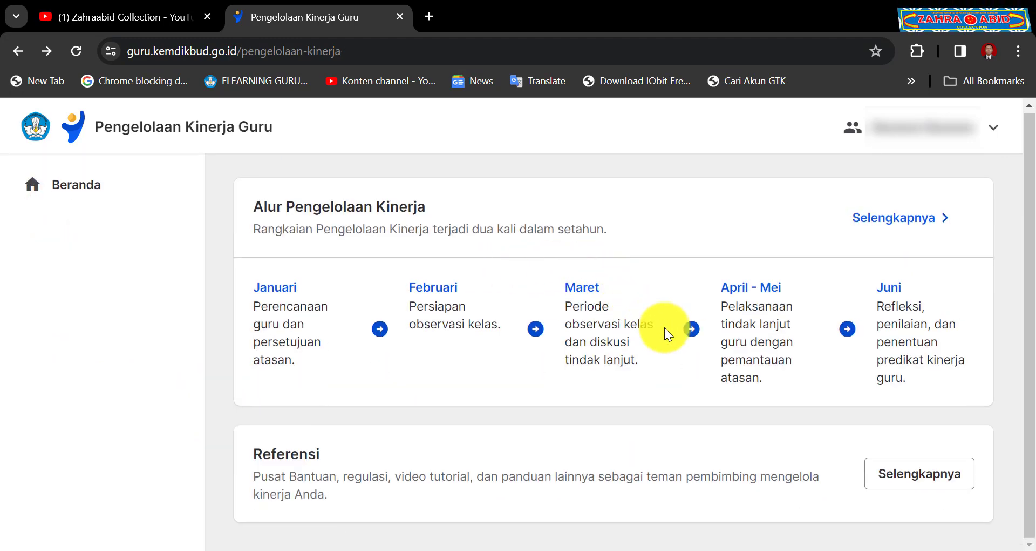
{"action": "scroll", "coordinate": [599, 313], "scroll_direction": "down", "scroll_amount": 10}
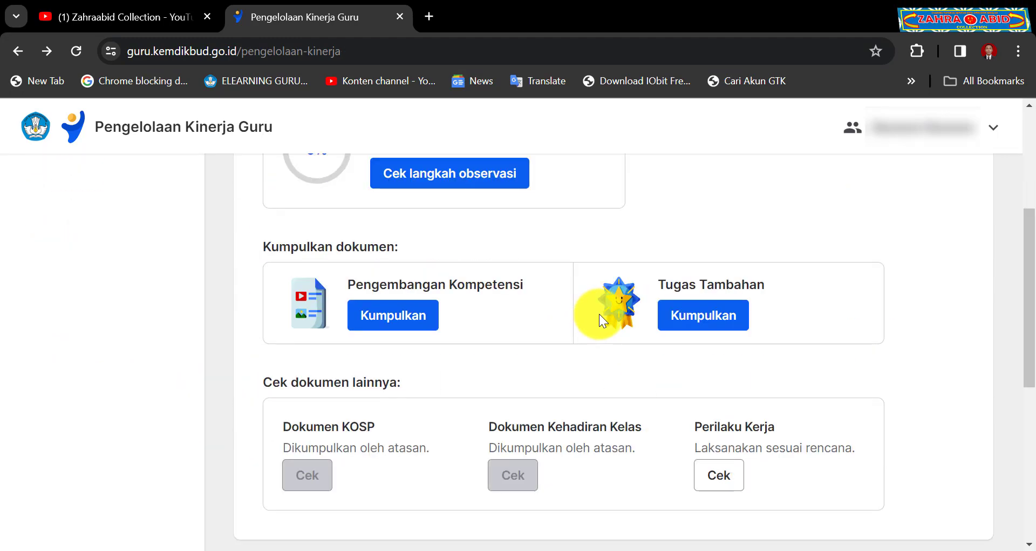
{"action": "scroll", "coordinate": [600, 318], "scroll_direction": "down", "scroll_amount": 1}
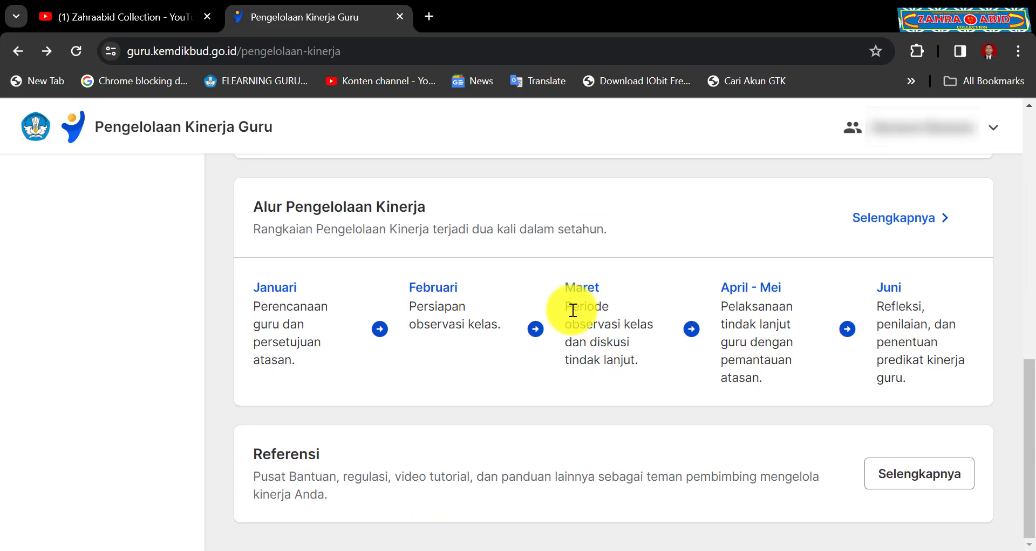
{"action": "left_click_drag", "start_coordinate": [567, 307], "coordinate": [639, 358]}
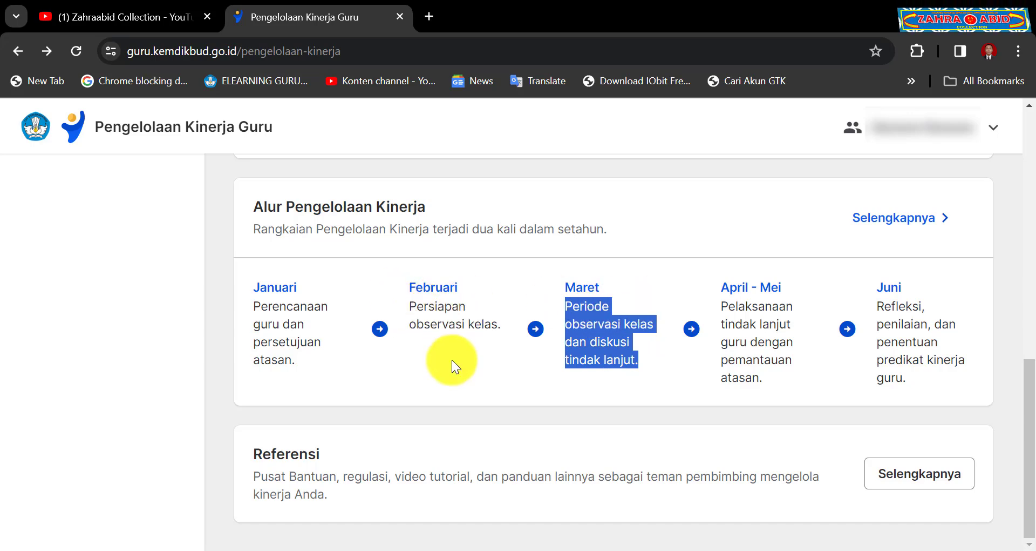
{"action": "scroll", "coordinate": [453, 364], "scroll_direction": "up", "scroll_amount": 5}
{"action": "scroll", "coordinate": [453, 364], "scroll_direction": "up", "scroll_amount": 3}
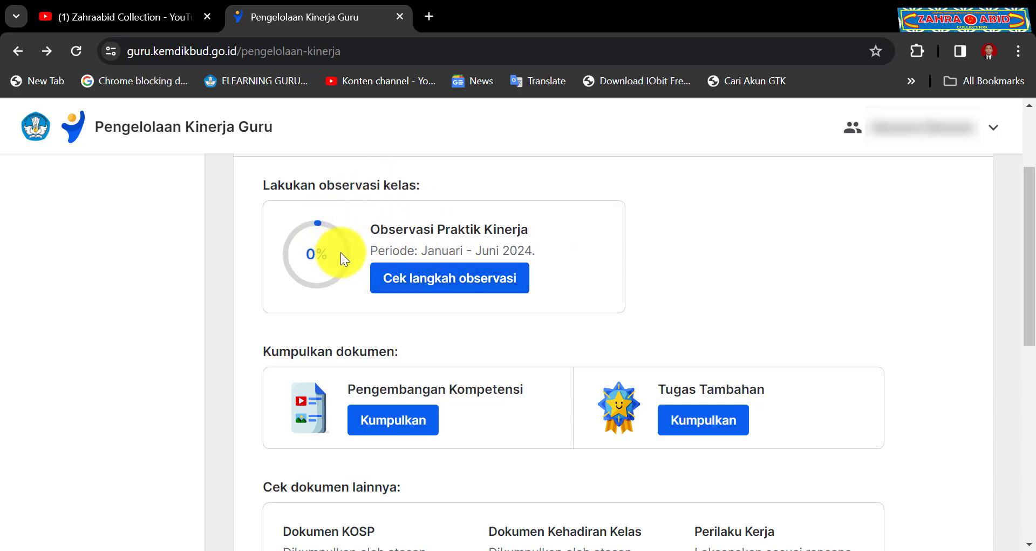
{"action": "scroll", "coordinate": [582, 309], "scroll_direction": "up", "scroll_amount": 2}
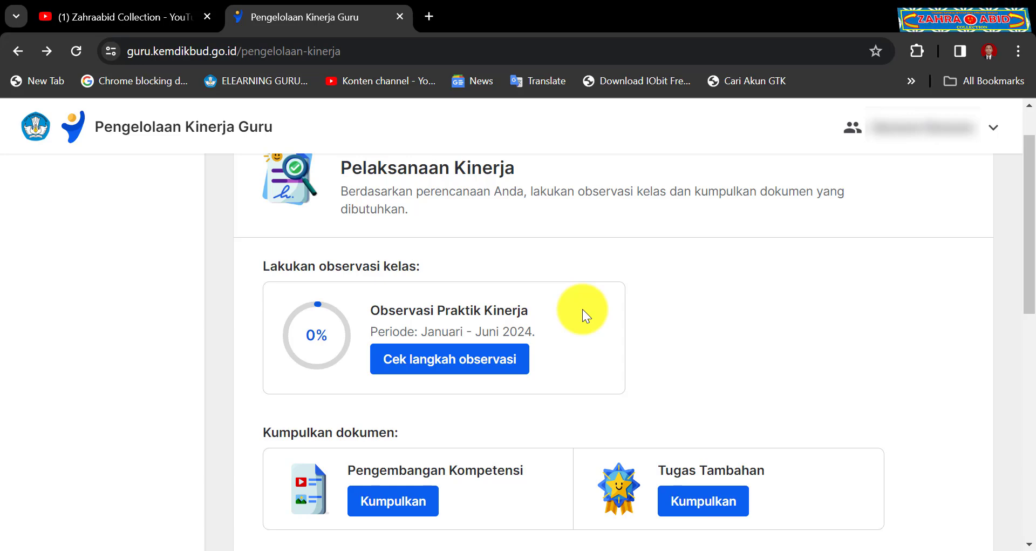
Switch to YouTube and view the Zahraabid Collection channel's video page.
{"action": "left_click", "coordinate": [157, 16]}
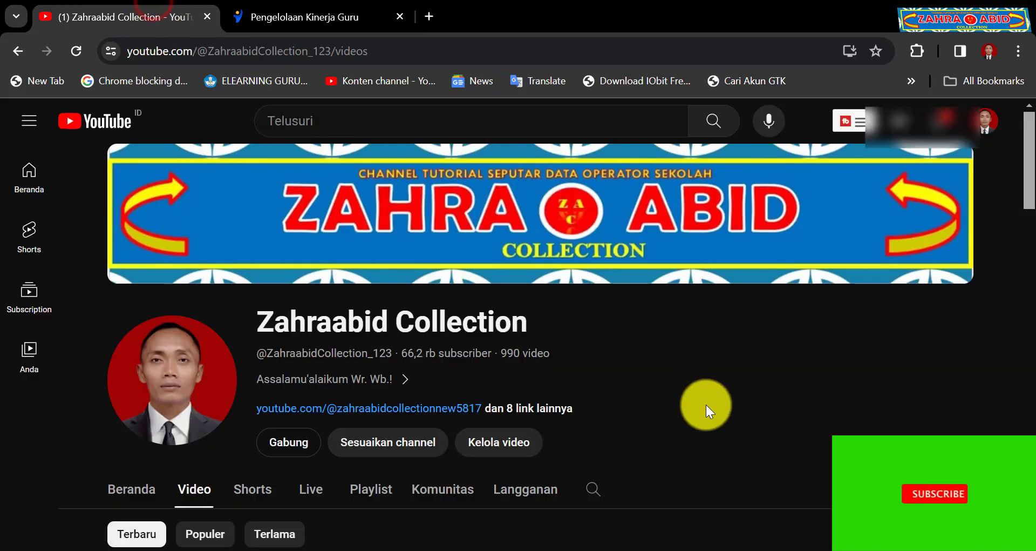
{"action": "scroll", "coordinate": [705, 402], "scroll_direction": "down", "scroll_amount": 1}
{"action": "scroll", "coordinate": [704, 401], "scroll_direction": "up", "scroll_amount": 3}
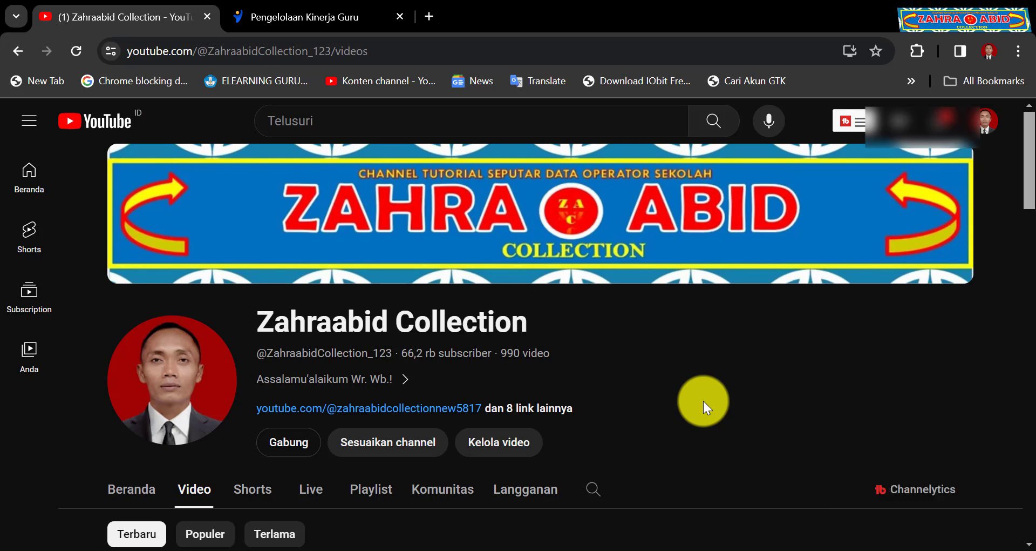
{"action": "scroll", "coordinate": [704, 400], "scroll_direction": "down", "scroll_amount": 3}
{"action": "scroll", "coordinate": [704, 400], "scroll_direction": "up", "scroll_amount": 3}
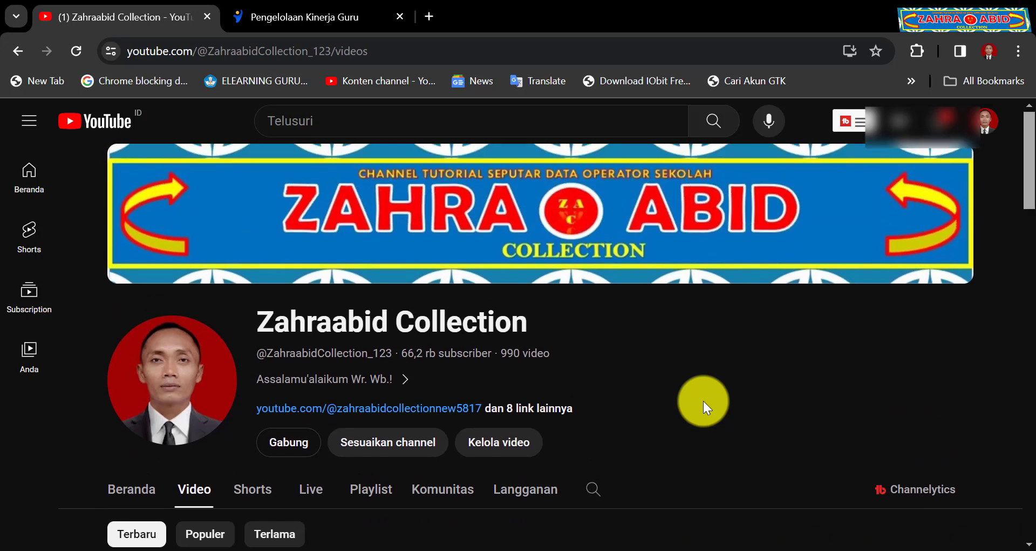